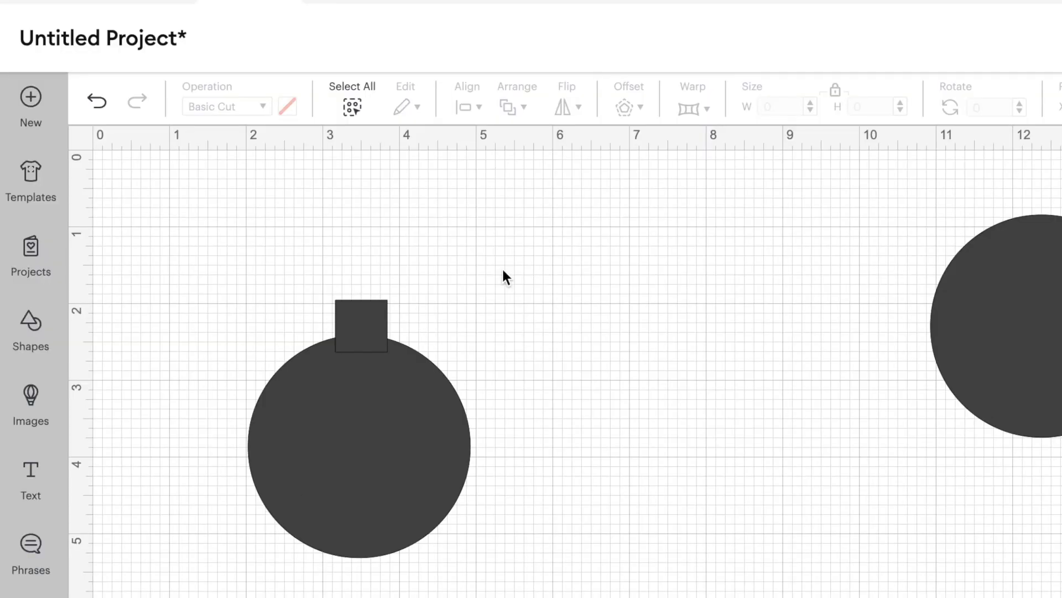
# - Align the small square with the large circle below it, unite them into one ornament shape, and move it slightly up
pyautogui.moveTo(502, 267); pyautogui.dragTo(199, 564)
pyautogui.click(469, 107)
pyautogui.click(545, 238)
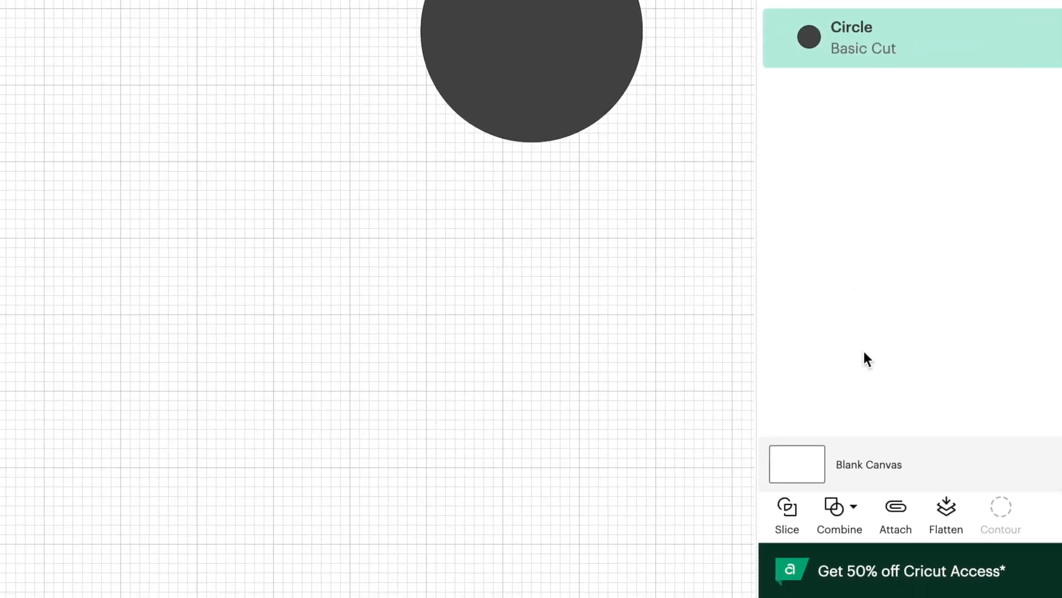
pyautogui.click(836, 508)
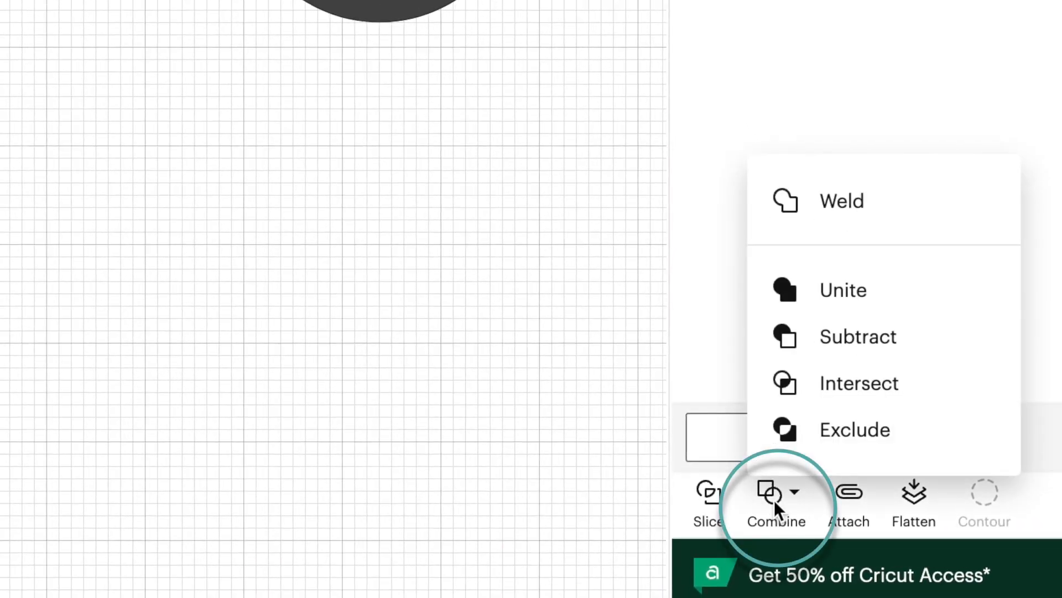
pyautogui.click(836, 291)
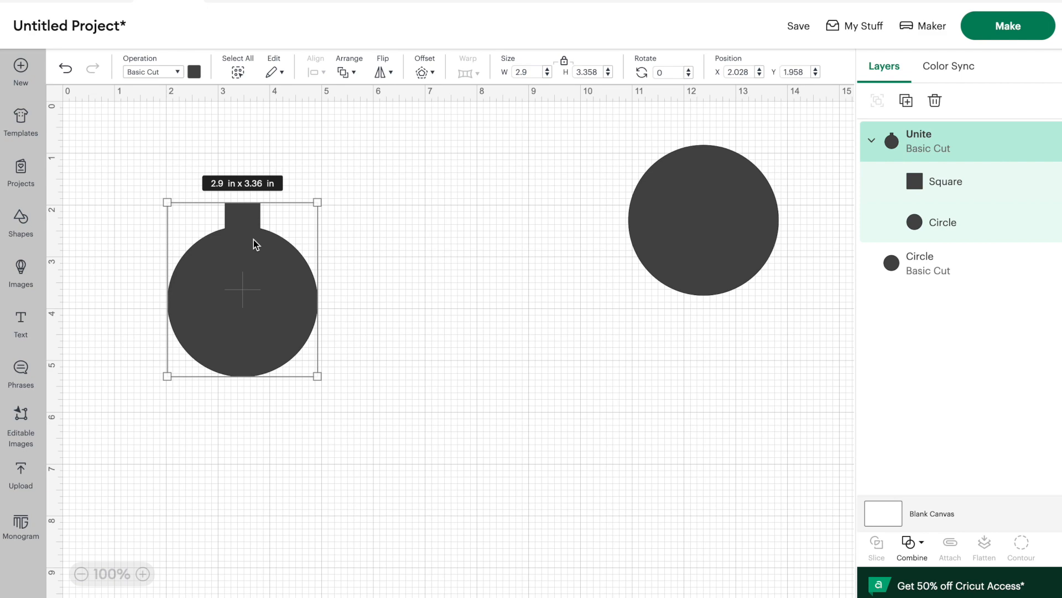
pyautogui.moveTo(256, 244); pyautogui.dragTo(253, 224)
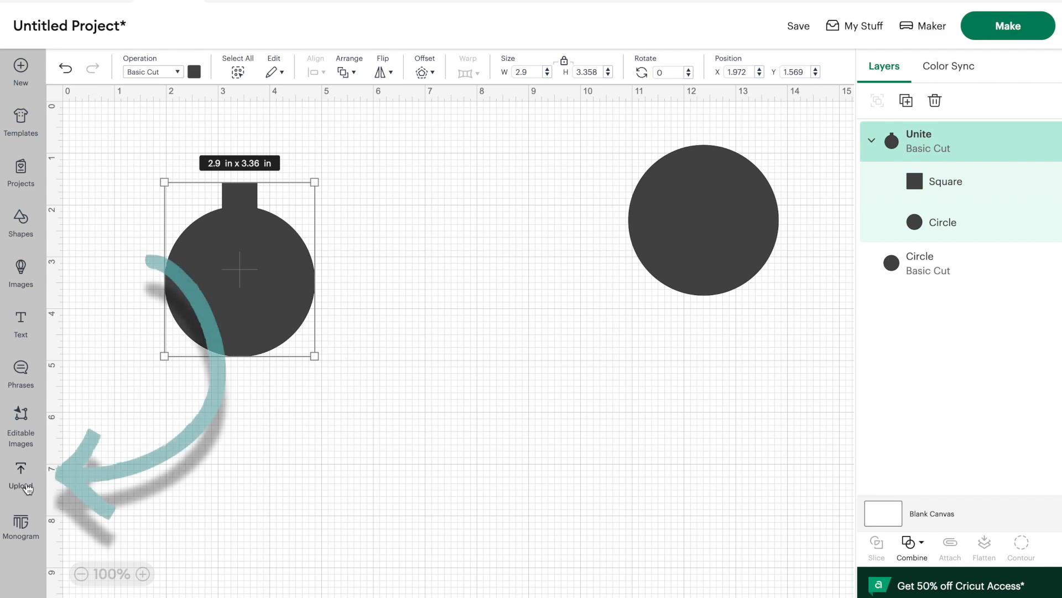
# - Add the recently uploaded photo of the kids in the snow to the canvas
pyautogui.click(25, 486)
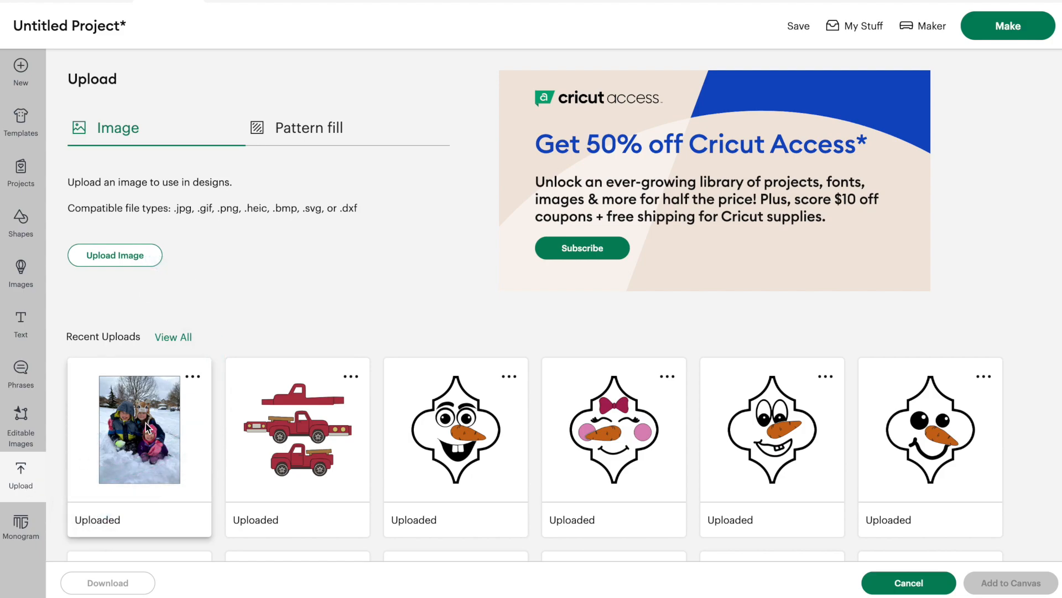
pyautogui.click(145, 422)
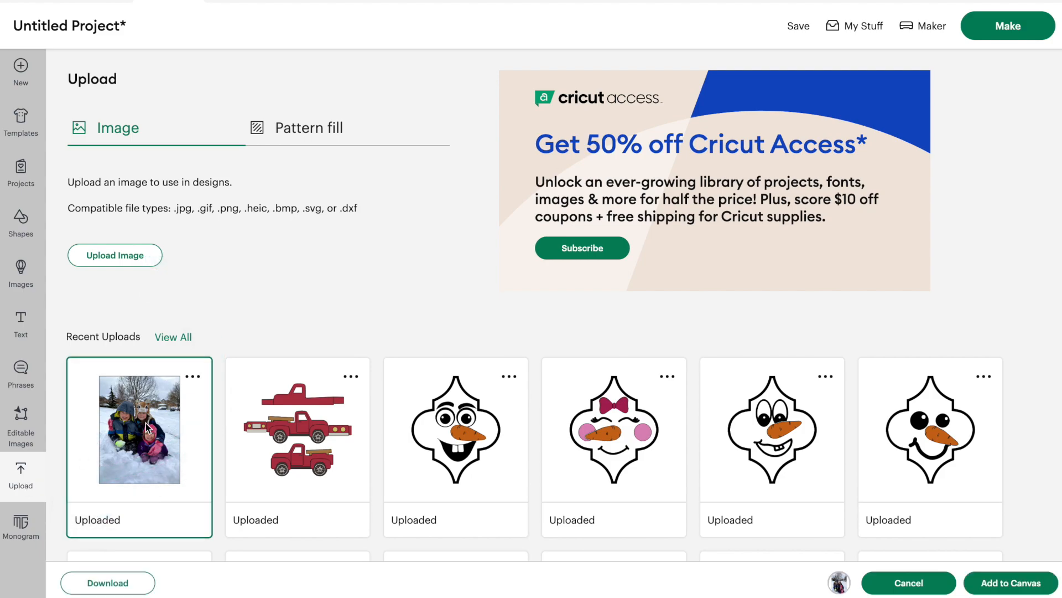
pyautogui.click(1011, 583)
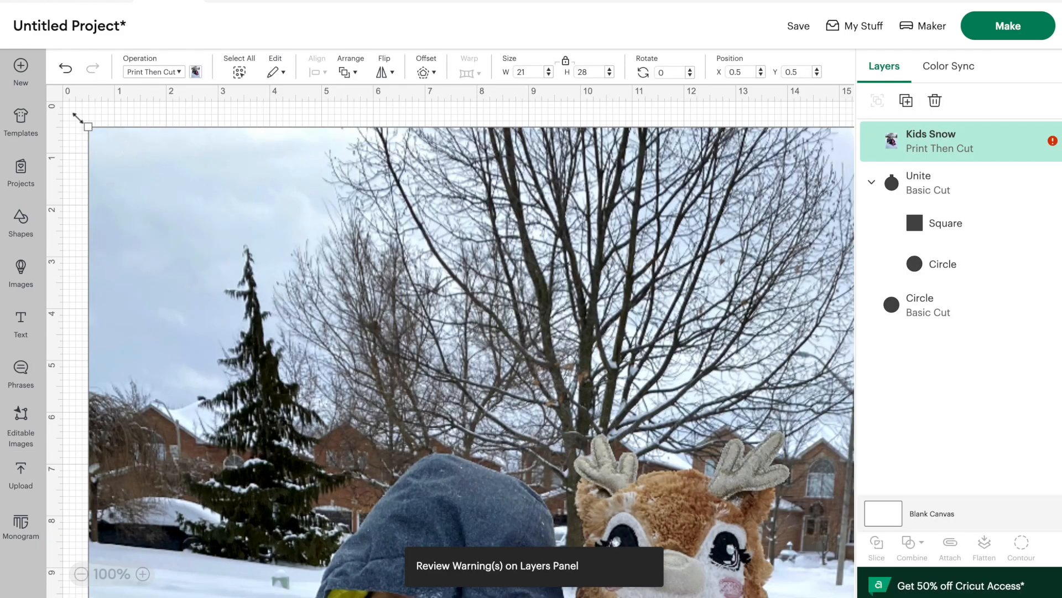
# - Shrink the snow photo to about 4.32 x 5.76 in and place it between the ornament shape and the plain circle
pyautogui.moveTo(86, 125); pyautogui.dragTo(570, 506)
pyautogui.moveTo(583, 531); pyautogui.dragTo(446, 196)
pyautogui.moveTo(446, 197); pyautogui.dragTo(422, 173)
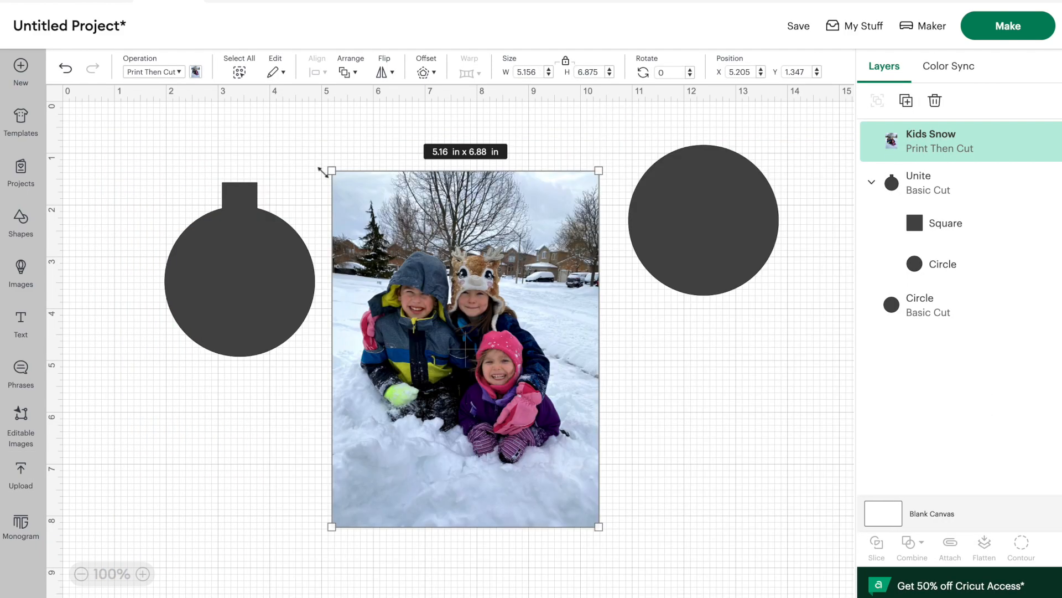
pyautogui.moveTo(331, 171); pyautogui.dragTo(374, 230)
pyautogui.moveTo(492, 341); pyautogui.dragTo(479, 279)
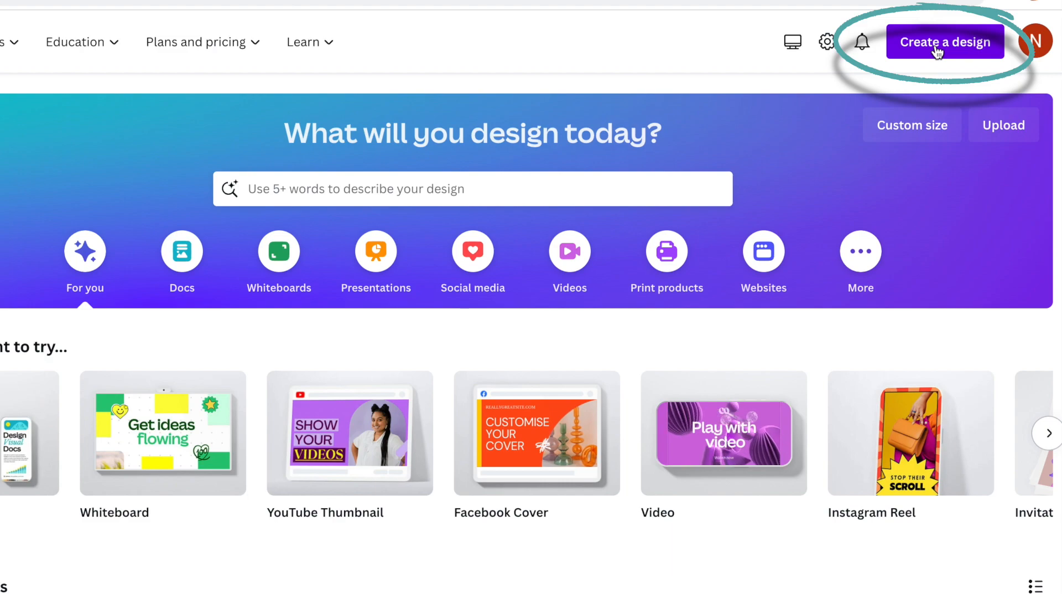
# - Switch to Canva and create a new custom-size design of 5 × 5 in
pyautogui.click(937, 51)
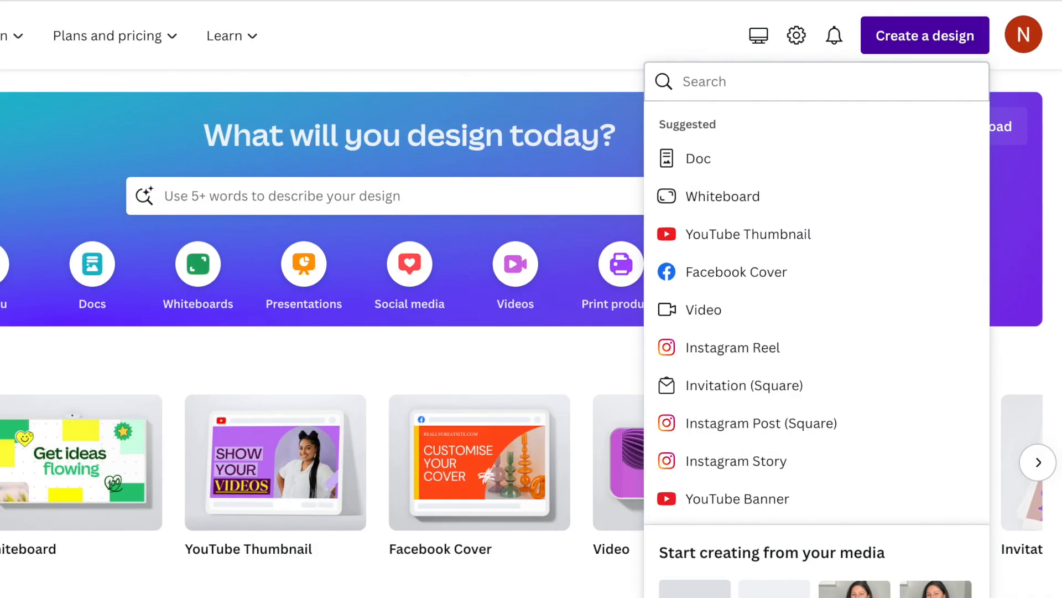
pyautogui.click(742, 556)
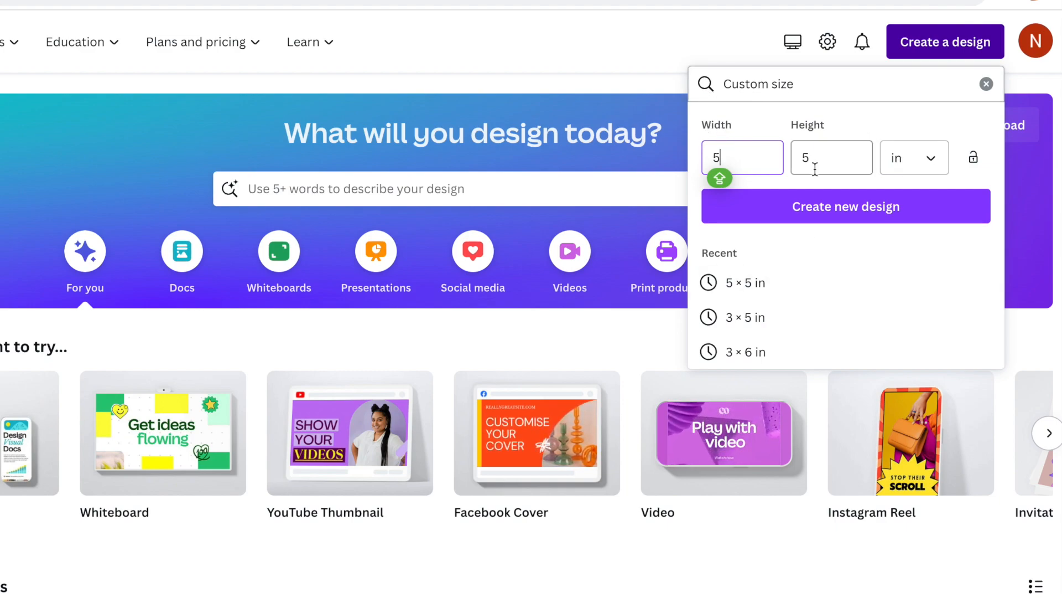
pyautogui.click(836, 215)
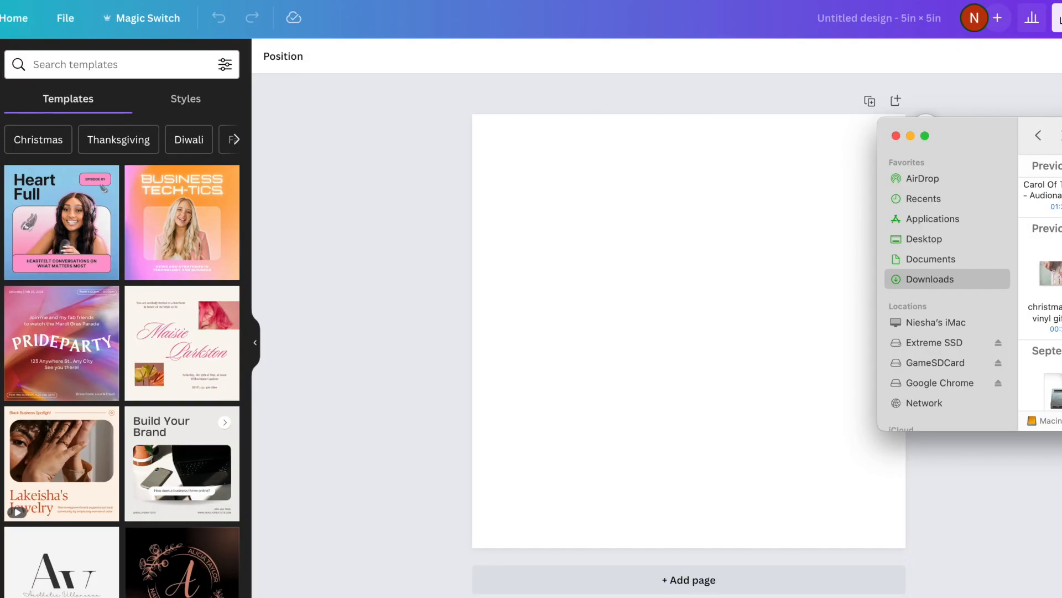
# - Place the snow photo from the Downloads folder on the blank page and enlarge it to nearly the page height
pyautogui.moveTo(1051, 274); pyautogui.dragTo(726, 263)
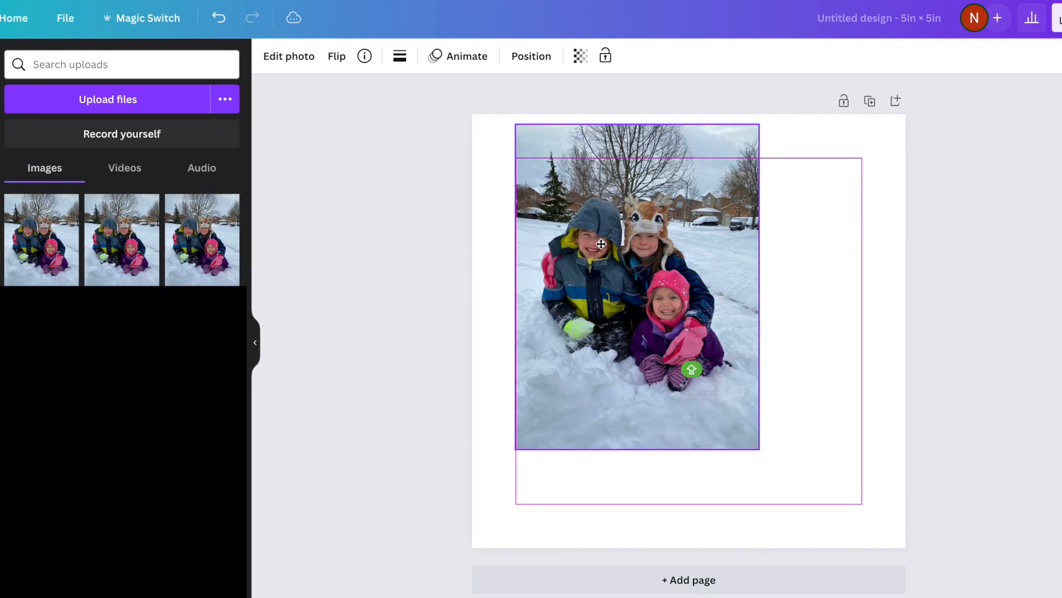
pyautogui.moveTo(759, 449); pyautogui.dragTo(858, 530)
pyautogui.moveTo(664, 285); pyautogui.dragTo(679, 280)
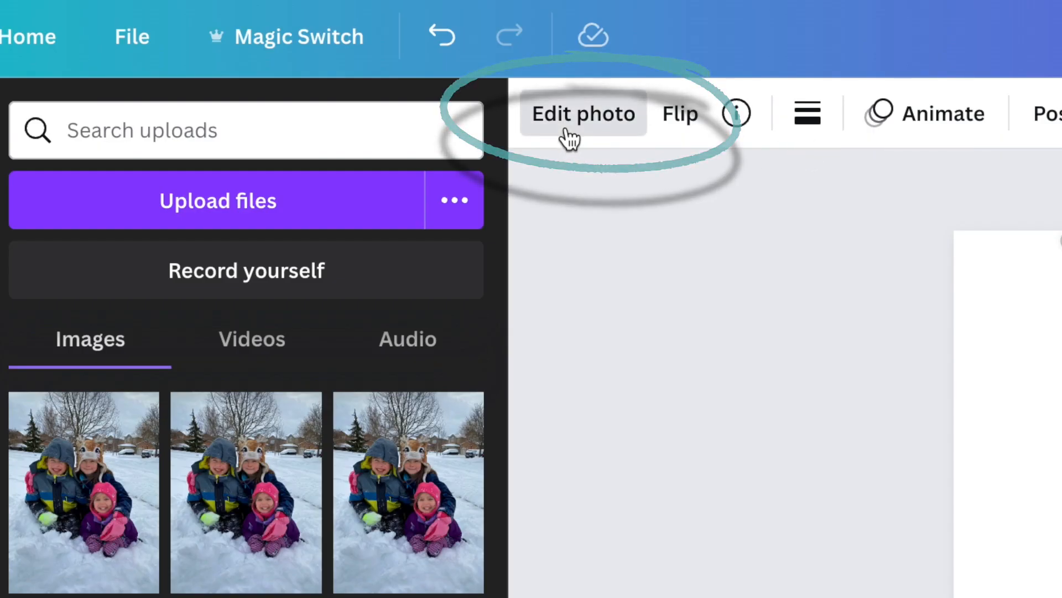
# - Remove the photo's background with BG Remover and brush back the snow around the children using Restore at brush size 34
pyautogui.click(569, 139)
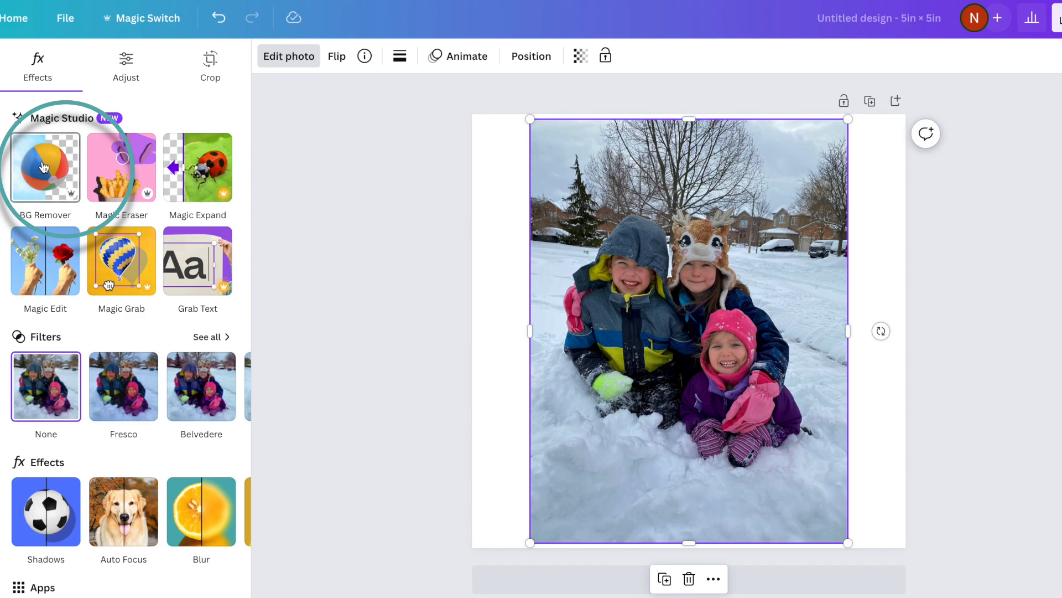
pyautogui.click(44, 167)
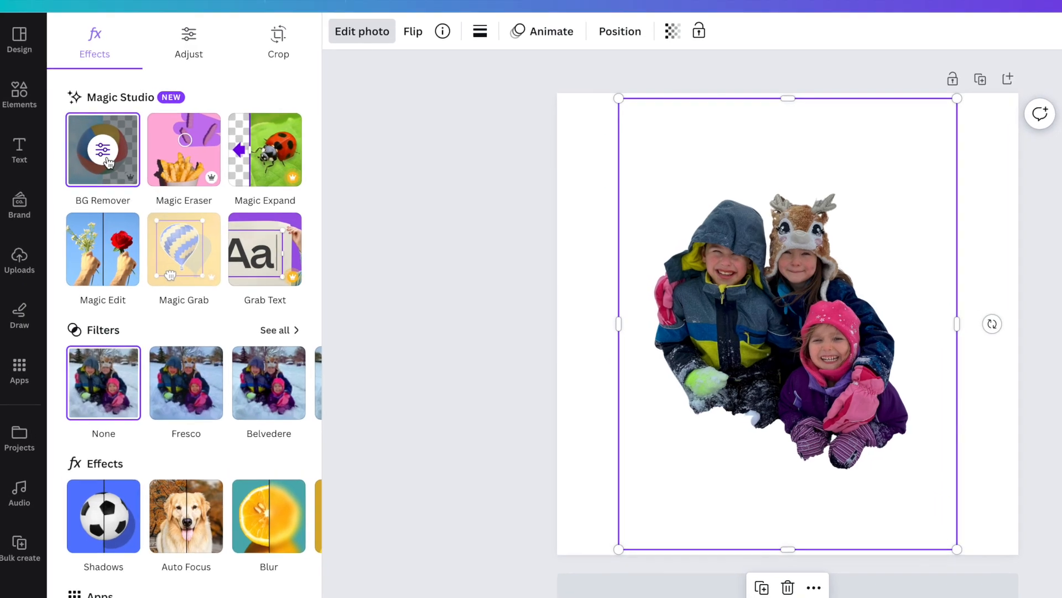
pyautogui.click(109, 162)
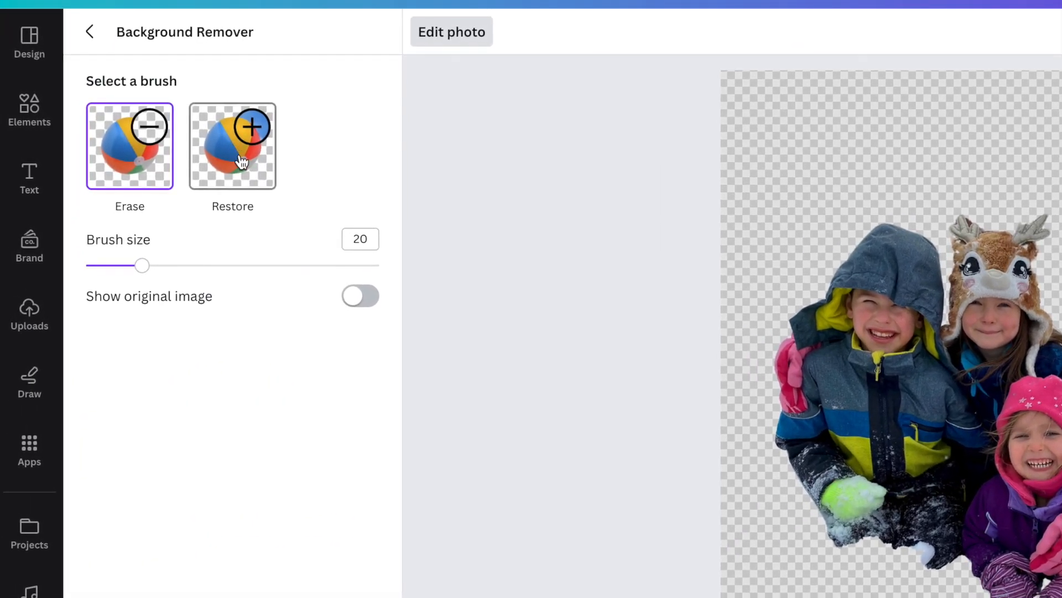
pyautogui.click(242, 161)
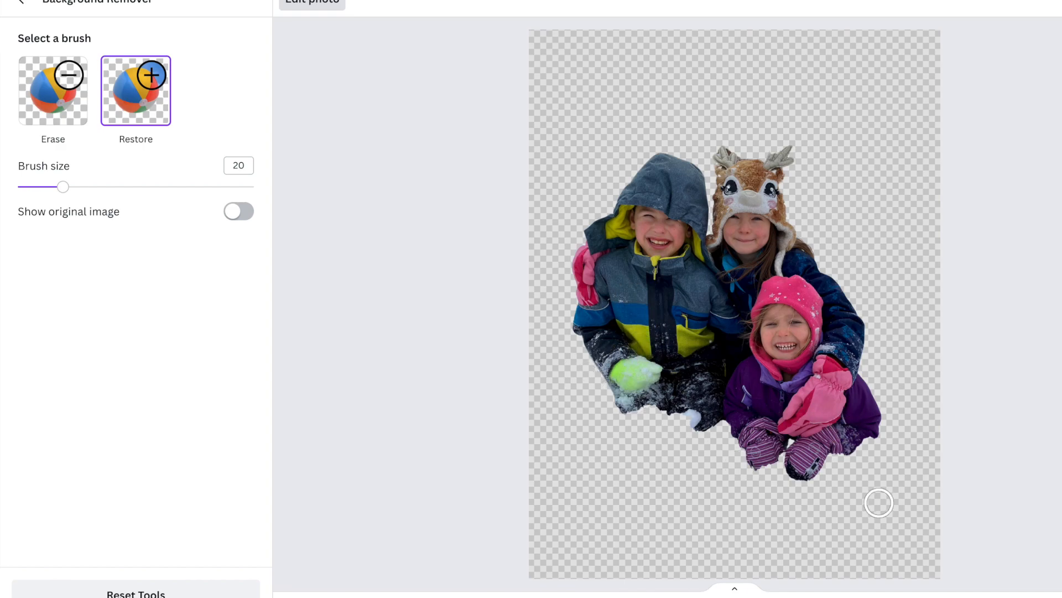
pyautogui.moveTo(63, 187); pyautogui.dragTo(97, 188)
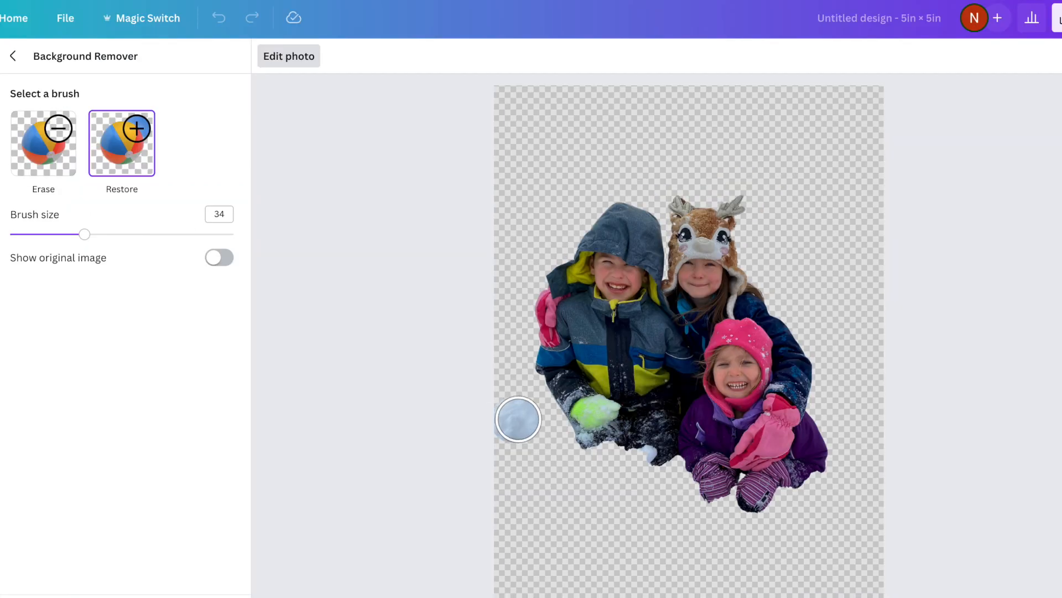
pyautogui.moveTo(553, 383); pyautogui.dragTo(773, 393)
pyautogui.moveTo(725, 429)
pyautogui.mouseDown()
pyautogui.moveTo(880, 424)
pyautogui.moveTo(848, 450)
pyautogui.moveTo(632, 465)
pyautogui.moveTo(493, 437)
pyautogui.moveTo(690, 482)
pyautogui.moveTo(719, 505)
pyautogui.moveTo(863, 479)
pyautogui.moveTo(765, 500)
pyautogui.moveTo(541, 500)
pyautogui.moveTo(866, 591)
pyautogui.moveTo(702, 592)
pyautogui.moveTo(870, 555)
pyautogui.moveTo(811, 553)
pyautogui.moveTo(770, 524)
pyautogui.mouseUp()
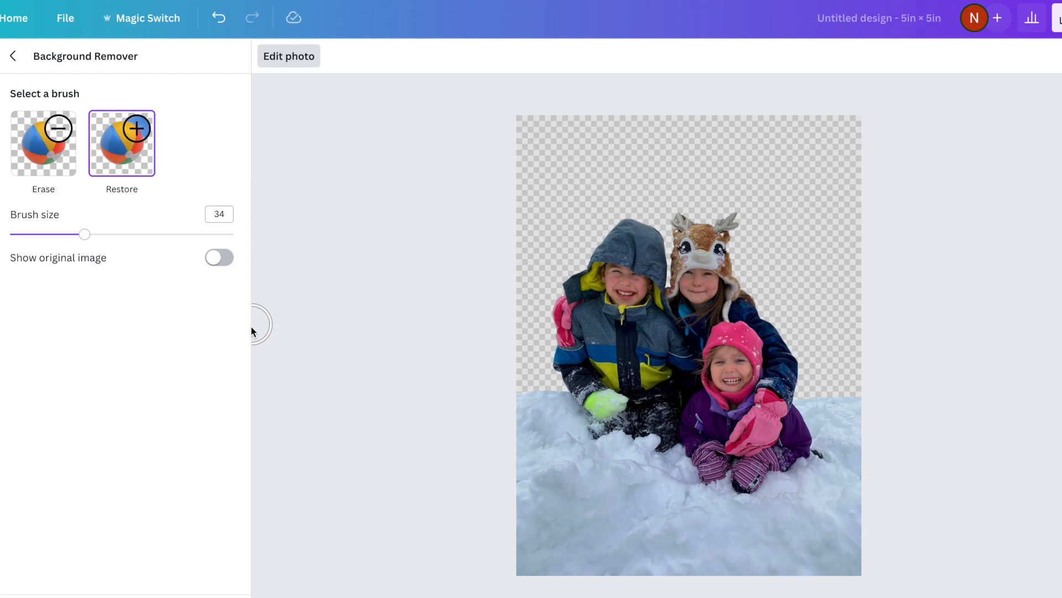
pyautogui.click(13, 57)
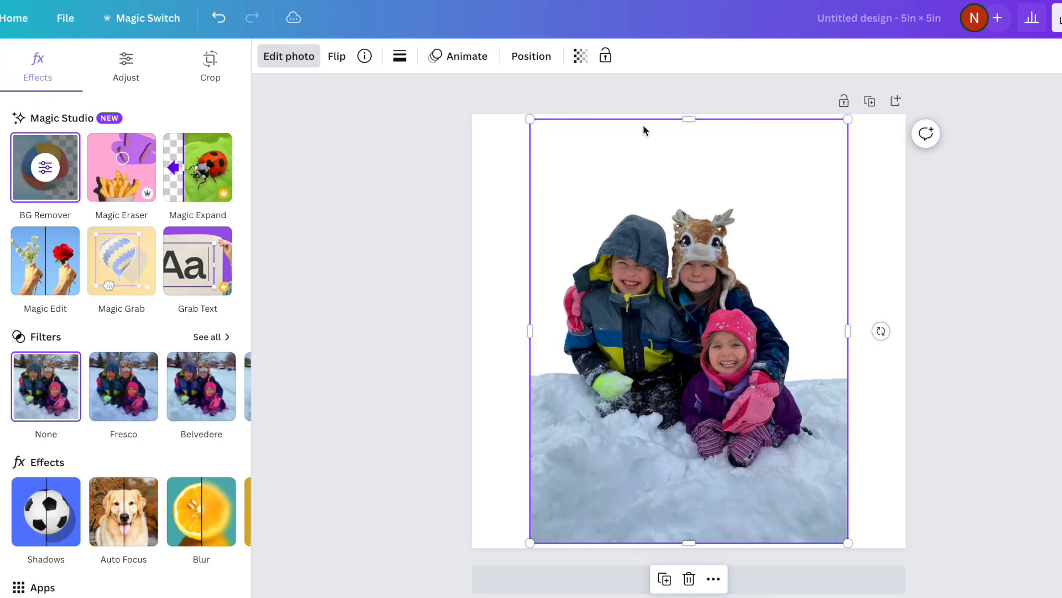
# - Enlarge and recentre the cut-out photo on the page and download the design as a PNG with a transparent background
pyautogui.moveTo(530, 119); pyautogui.dragTo(468, 101)
pyautogui.moveTo(678, 143); pyautogui.dragTo(683, 155)
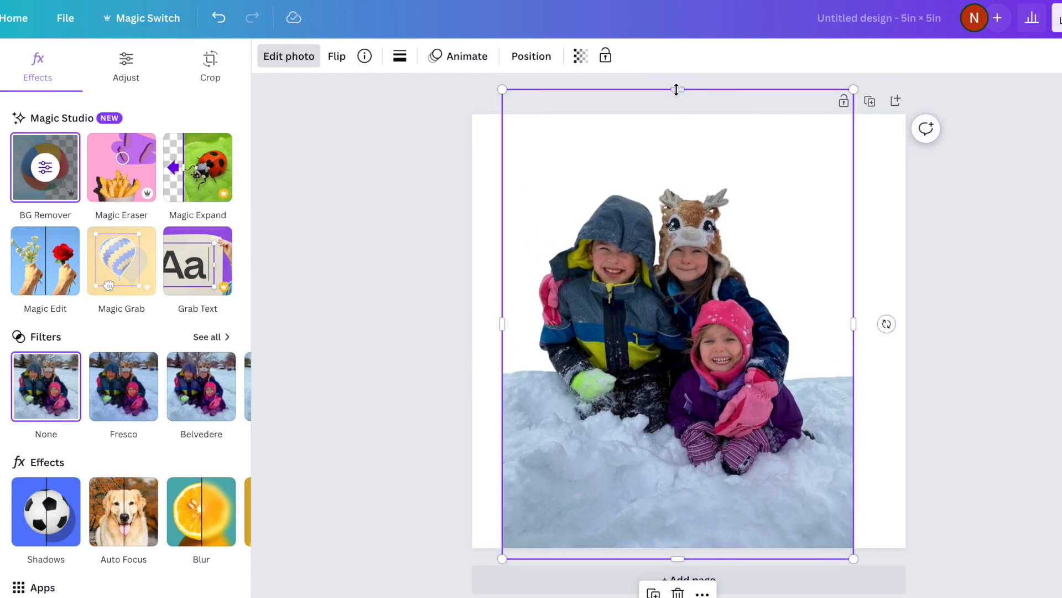
pyautogui.click(1057, 18)
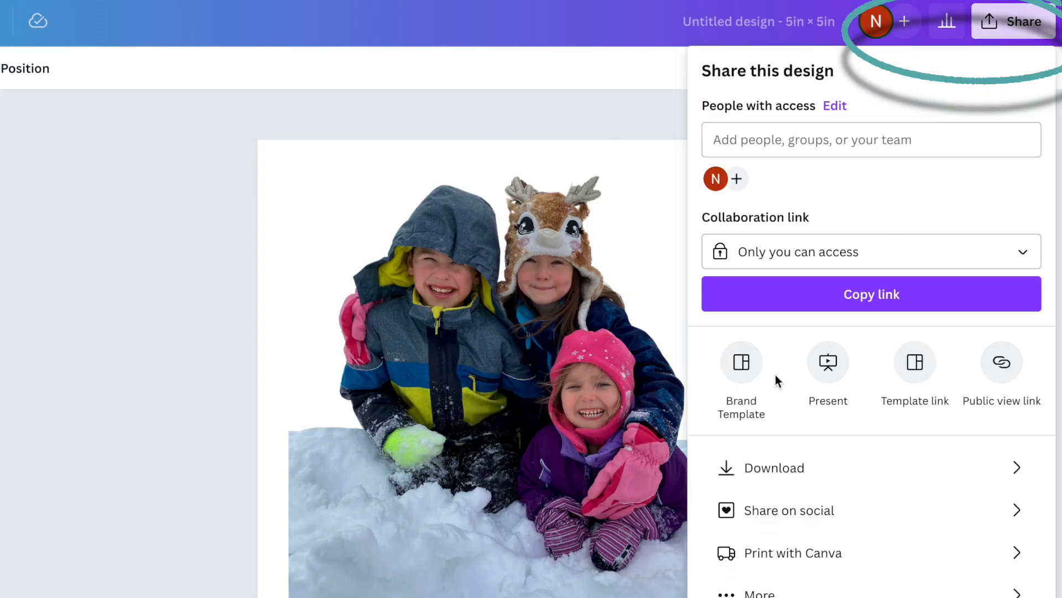
pyautogui.click(791, 470)
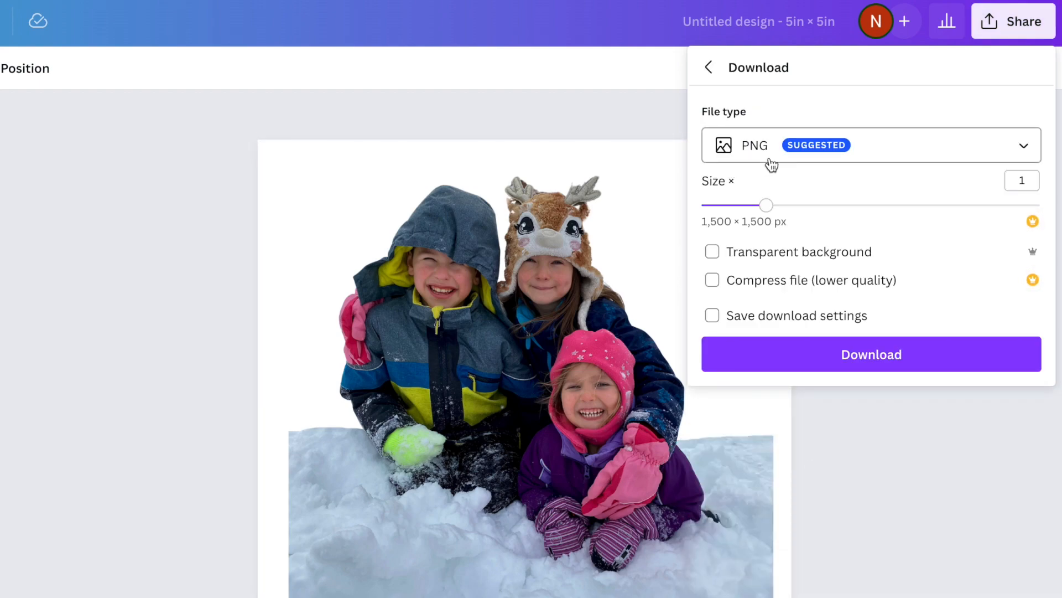
pyautogui.click(714, 254)
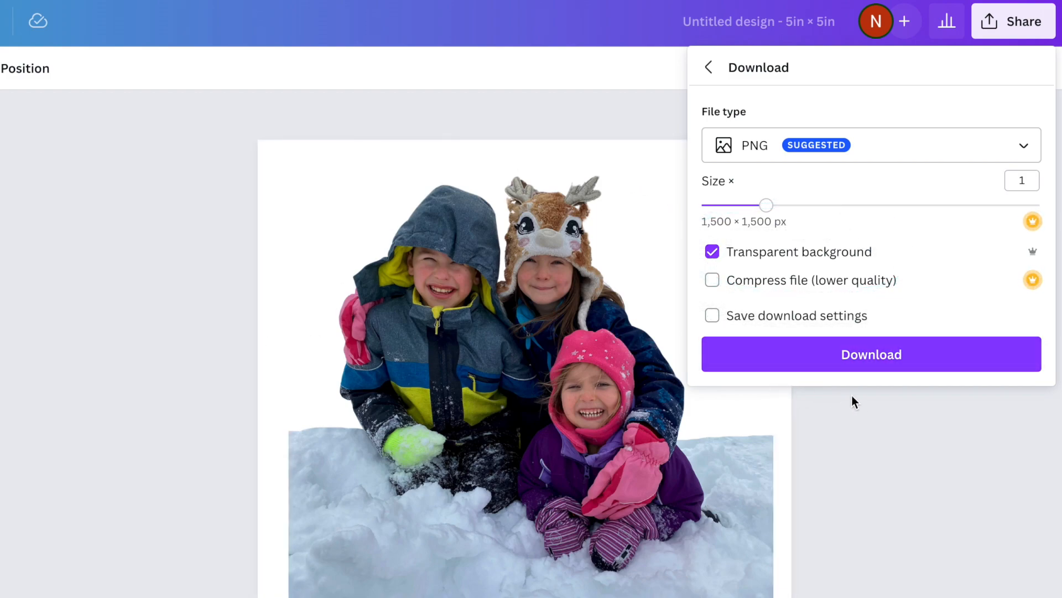
pyautogui.click(854, 362)
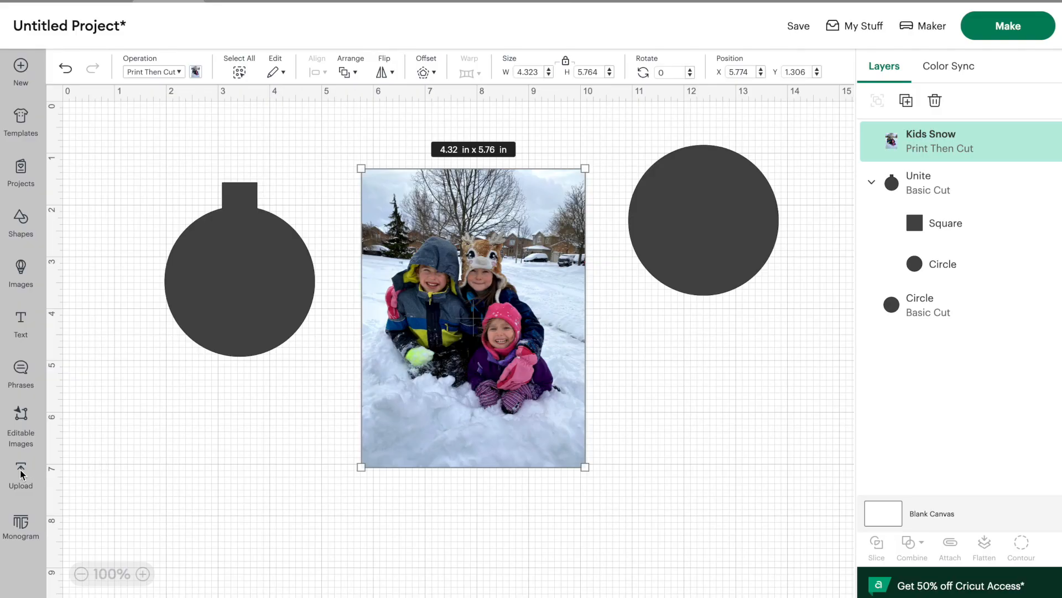
# - Switch to Cricut Design Space and load the transparent cut-out photo from the Downloads folder as a new image upload
pyautogui.click(22, 479)
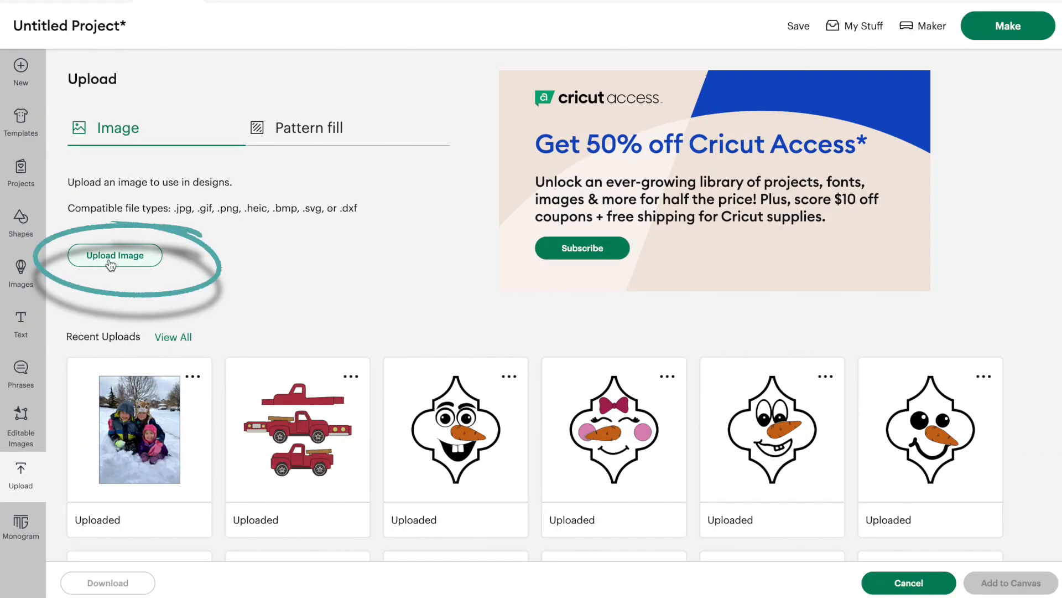
pyautogui.click(111, 190)
pyautogui.press('super+Tab')
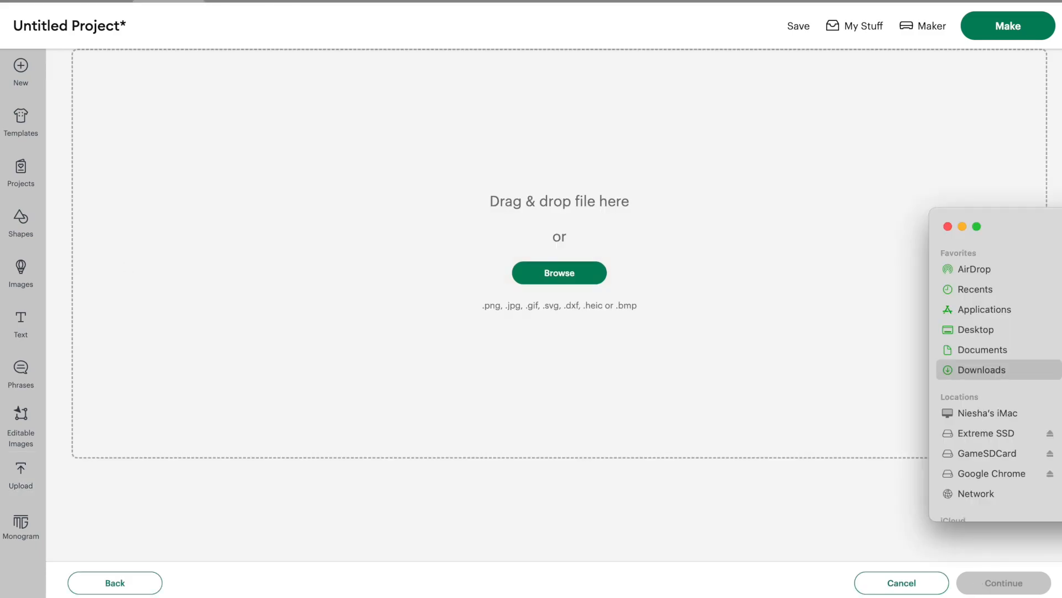
pyautogui.moveTo(1058, 254); pyautogui.dragTo(619, 251)
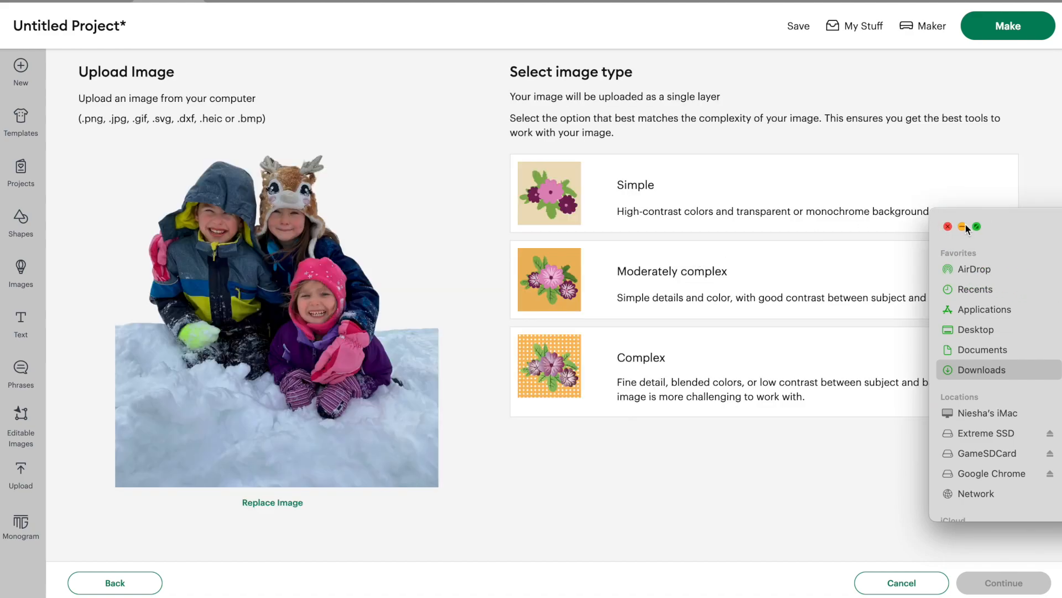
pyautogui.click(963, 226)
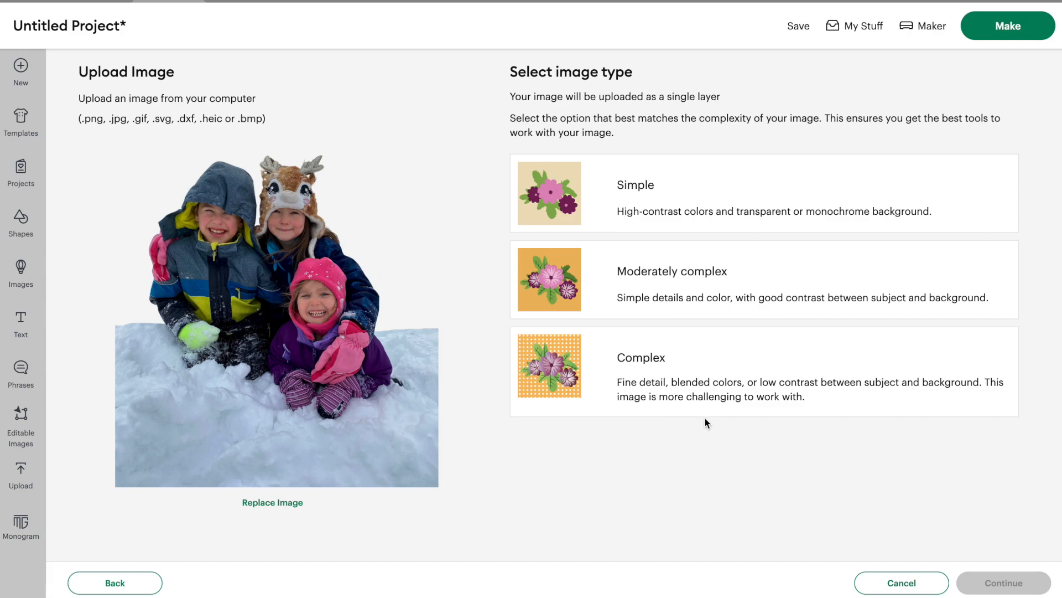
# - Set the image type to Complex and accept the image without further background removal
pyautogui.click(655, 363)
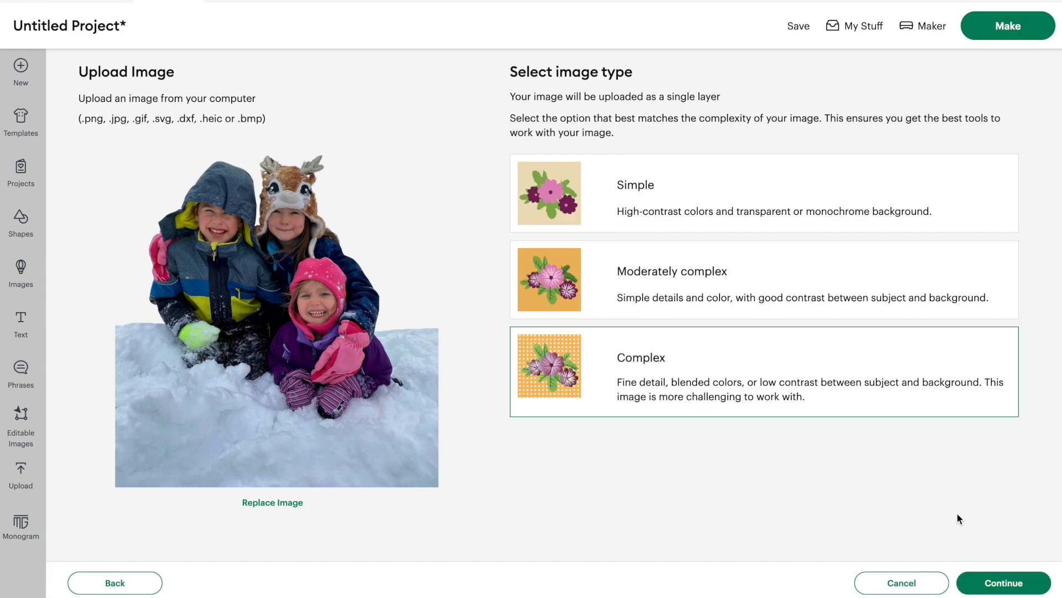
pyautogui.click(968, 582)
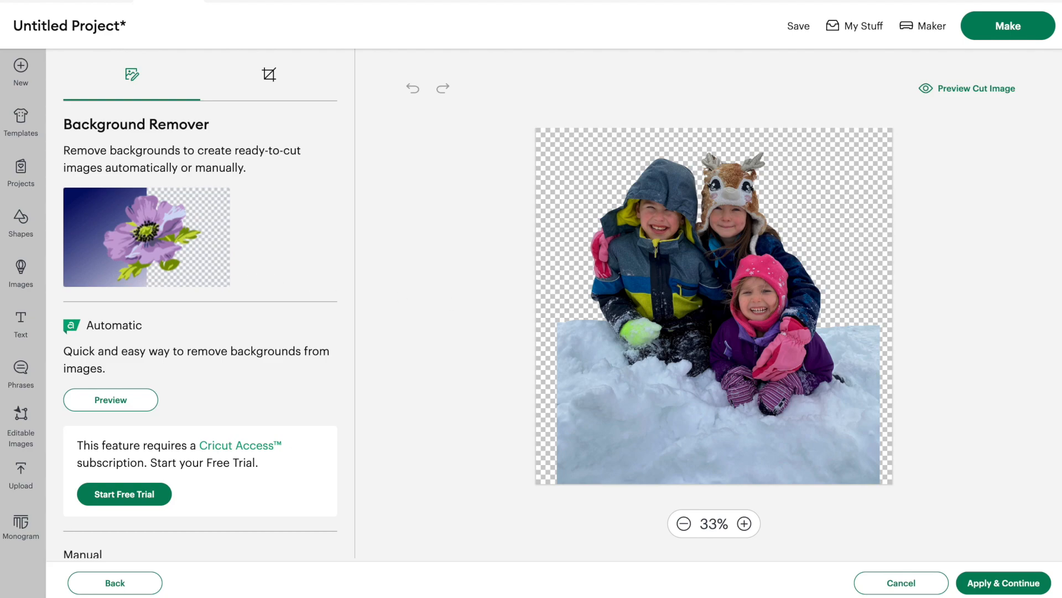
pyautogui.click(1028, 589)
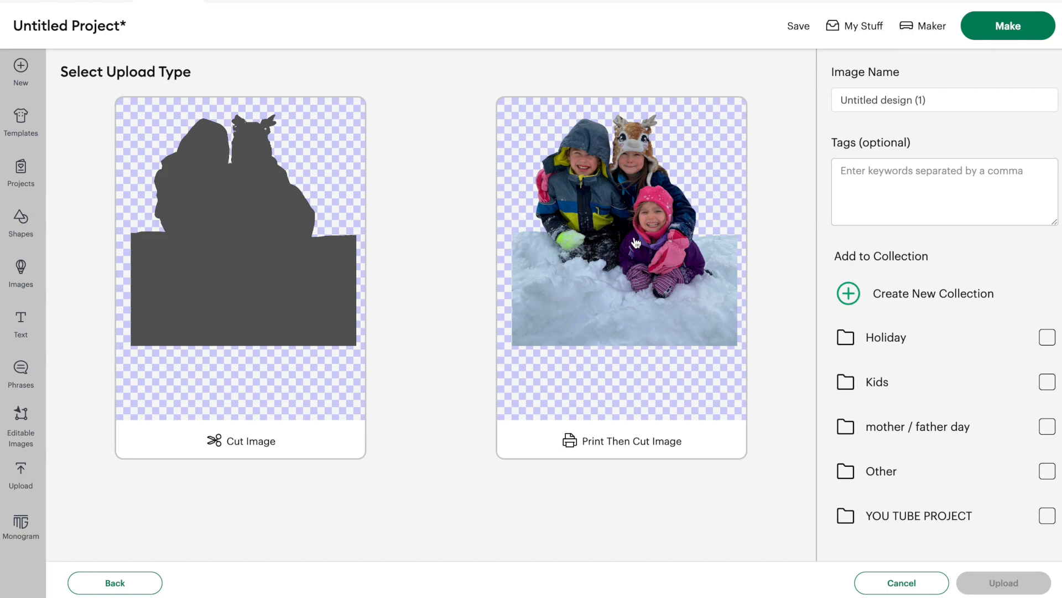
# - Choose Print Then Cut Image as the upload type and name the image KIDS IN SNOW
pyautogui.click(636, 243)
pyautogui.moveTo(941, 101); pyautogui.dragTo(785, 81)
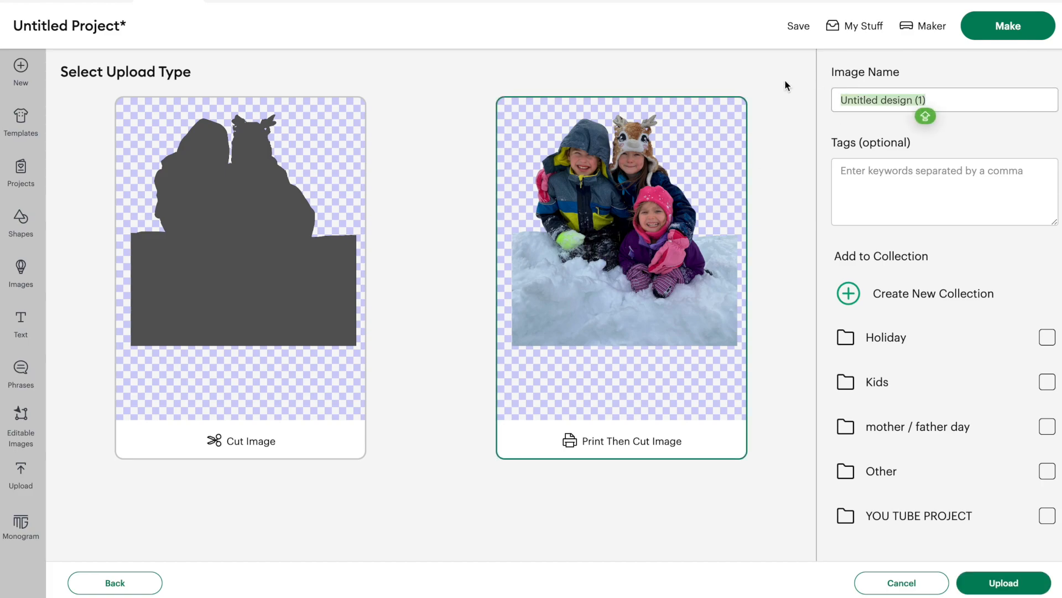
pyautogui.write('KIDS IN SNOW')
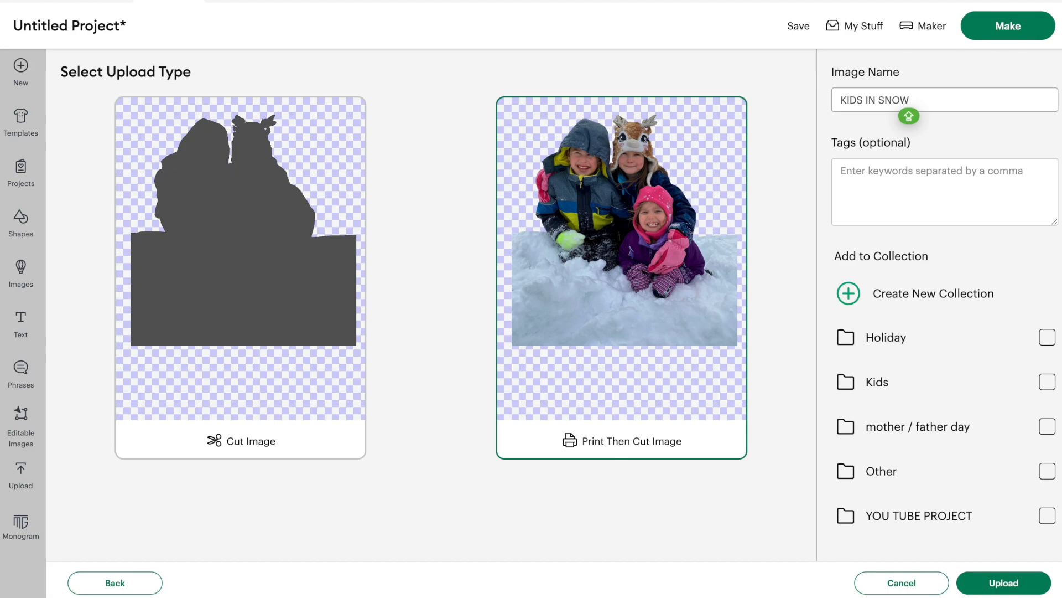
# - Upload the Kids In Snow cut-out, add it to the canvas, and shrink it to about 3.81 × 3.91 in beneath the loose circle
pyautogui.click(1008, 588)
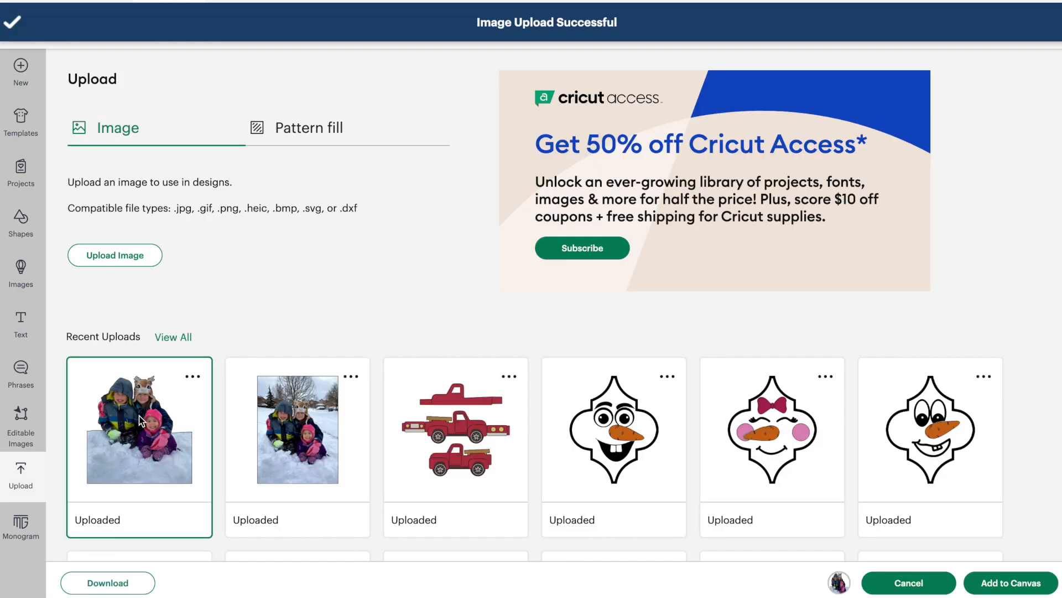
pyautogui.click(1004, 586)
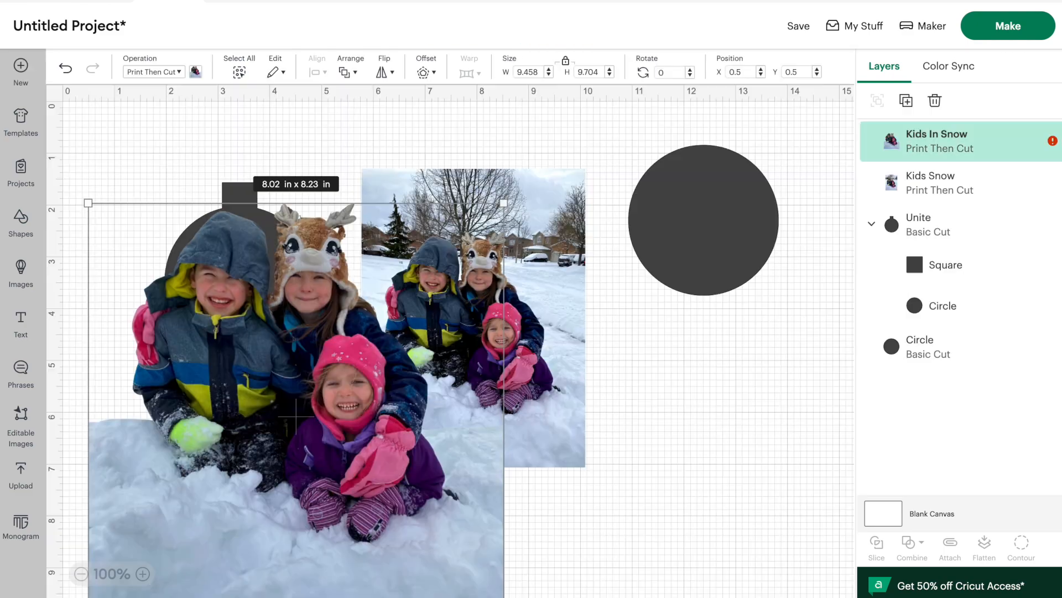
pyautogui.moveTo(504, 202); pyautogui.dragTo(327, 379)
pyautogui.moveTo(293, 437); pyautogui.dragTo(806, 338)
pyautogui.moveTo(499, 302); pyautogui.dragTo(479, 350)
pyautogui.moveTo(697, 423); pyautogui.dragTo(670, 400)
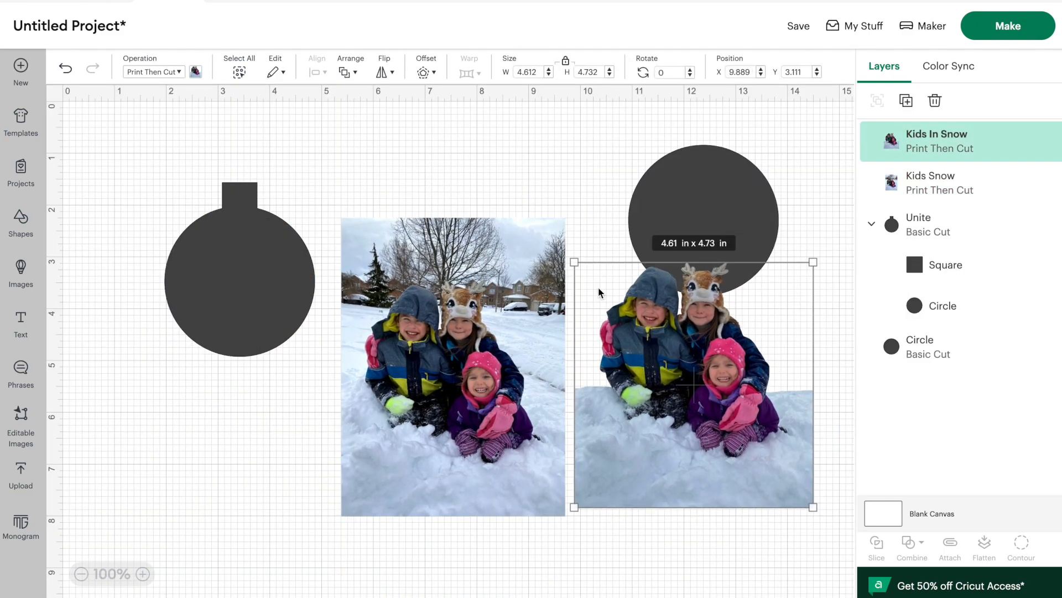
pyautogui.moveTo(572, 257); pyautogui.dragTo(616, 305)
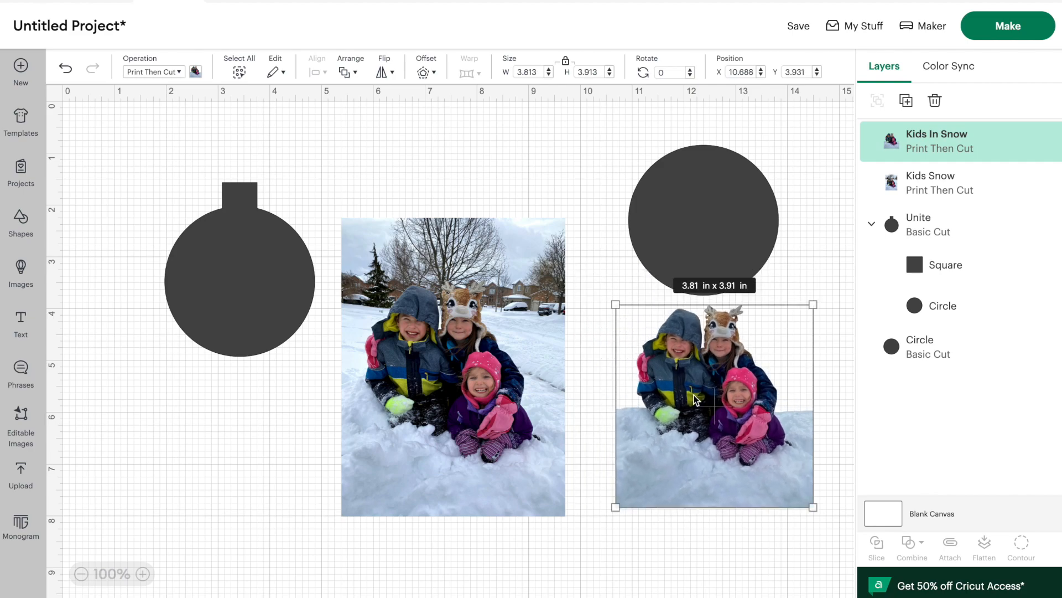
pyautogui.moveTo(695, 398); pyautogui.dragTo(720, 400)
# - Move the original photo up beside the loose 2.9 in circle and change the circle's operation to Guide
pyautogui.moveTo(460, 387); pyautogui.dragTo(478, 321)
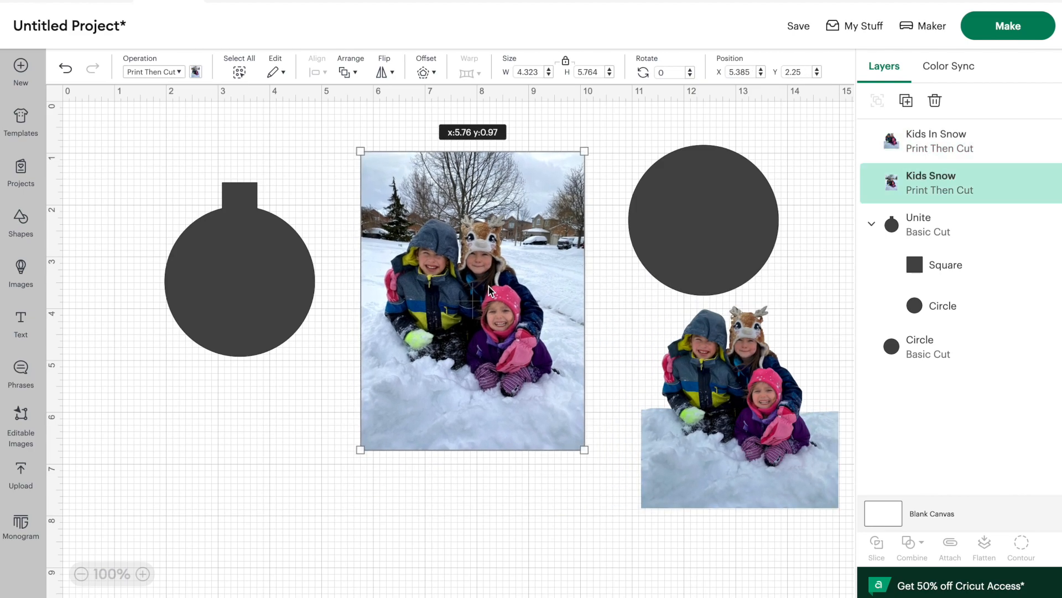
pyautogui.click(731, 214)
pyautogui.moveTo(731, 214); pyautogui.dragTo(688, 228)
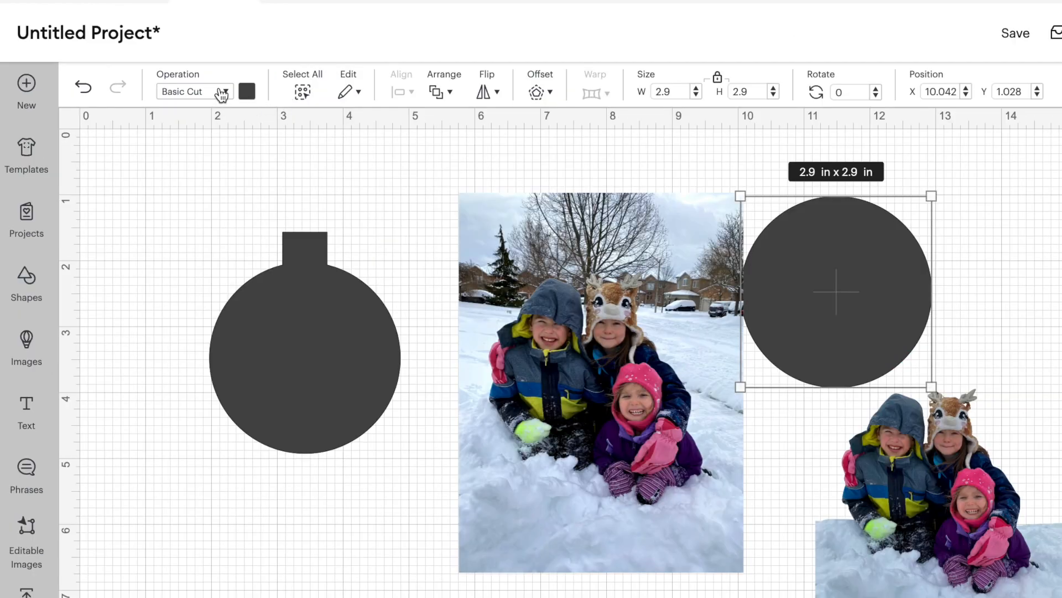
pyautogui.click(176, 73)
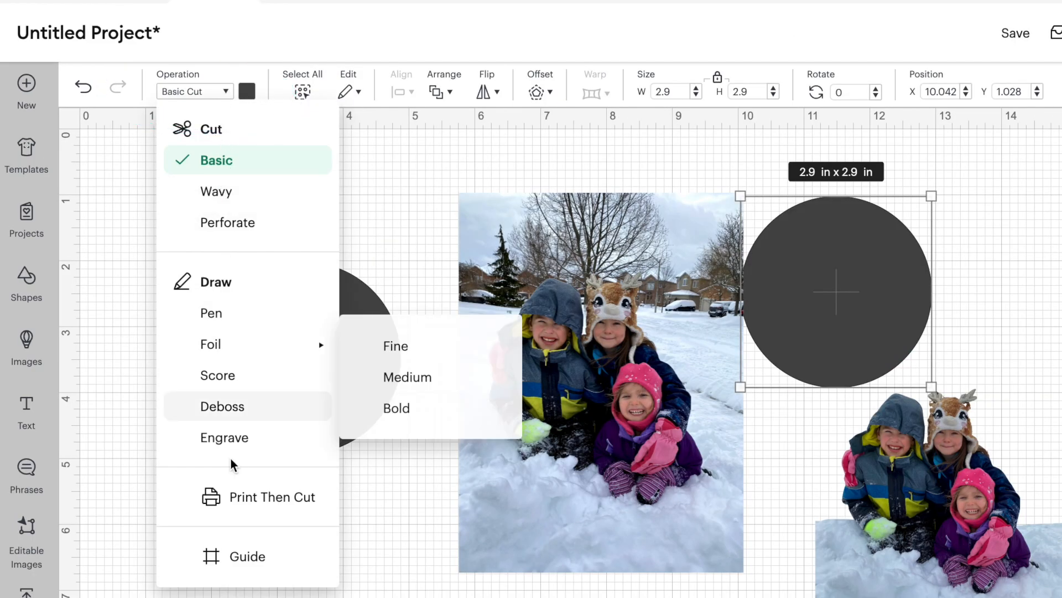
pyautogui.click(237, 555)
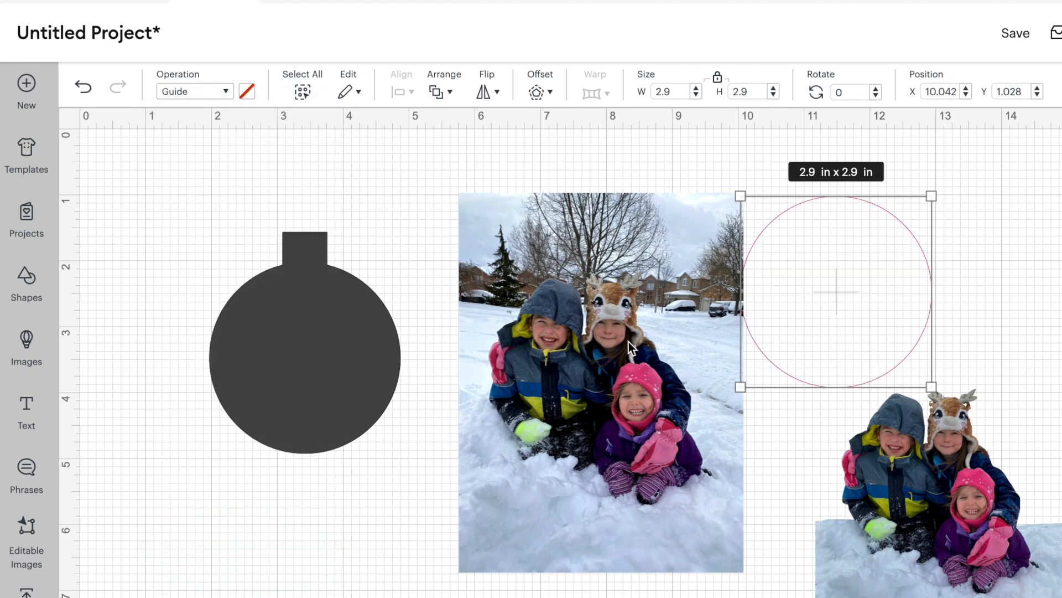
pyautogui.moveTo(858, 293); pyautogui.dragTo(882, 281)
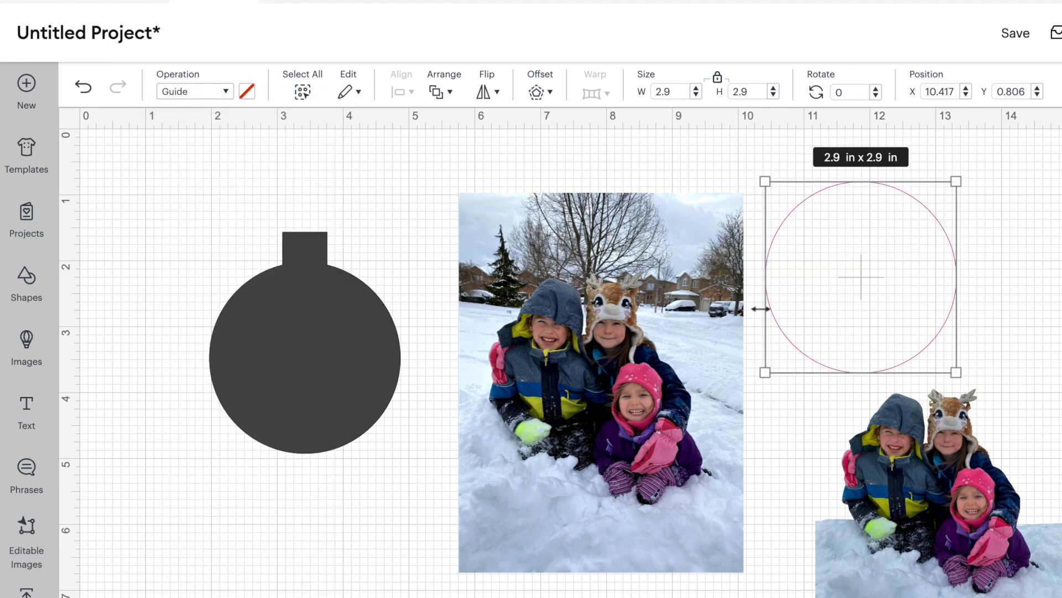
# - Bring the guide circle to the front of all layers and position it over the kids in the original photo
pyautogui.moveTo(922, 345); pyautogui.dragTo(849, 348)
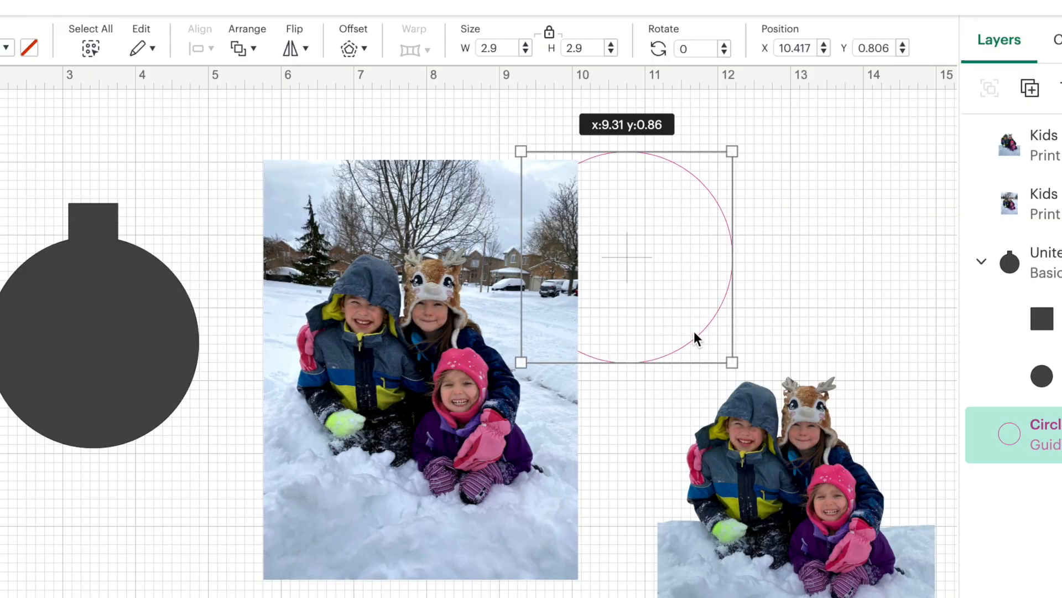
pyautogui.moveTo(695, 332); pyautogui.dragTo(722, 330)
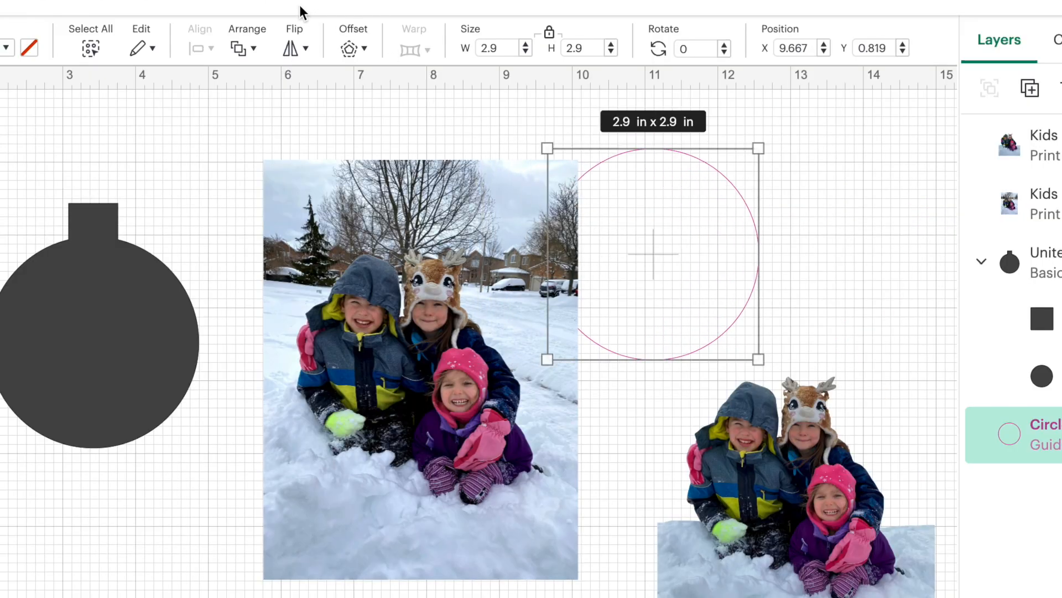
pyautogui.click(244, 47)
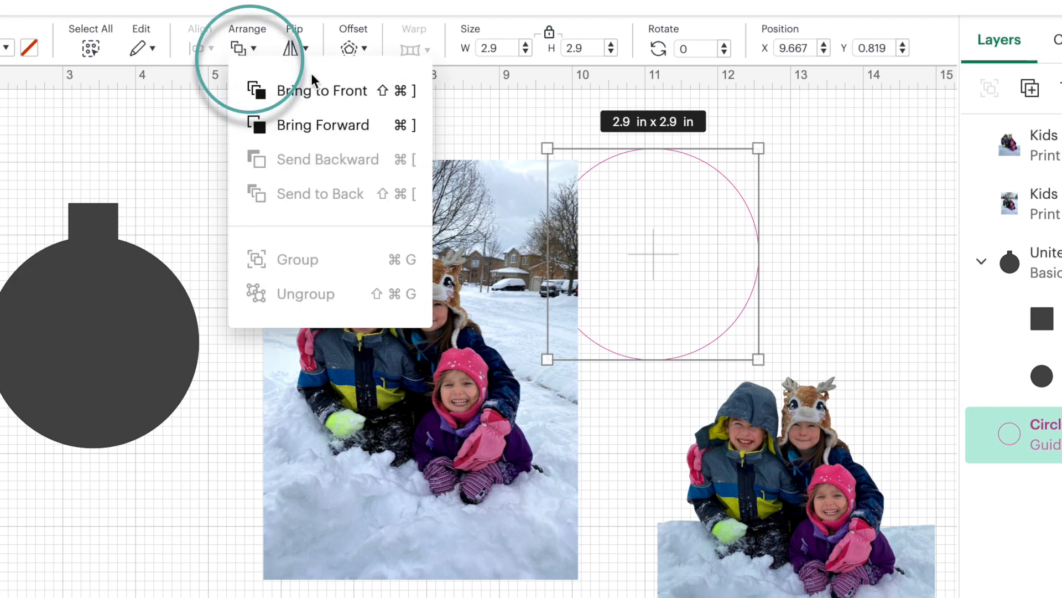
pyautogui.click(324, 95)
pyautogui.moveTo(725, 298); pyautogui.dragTo(542, 334)
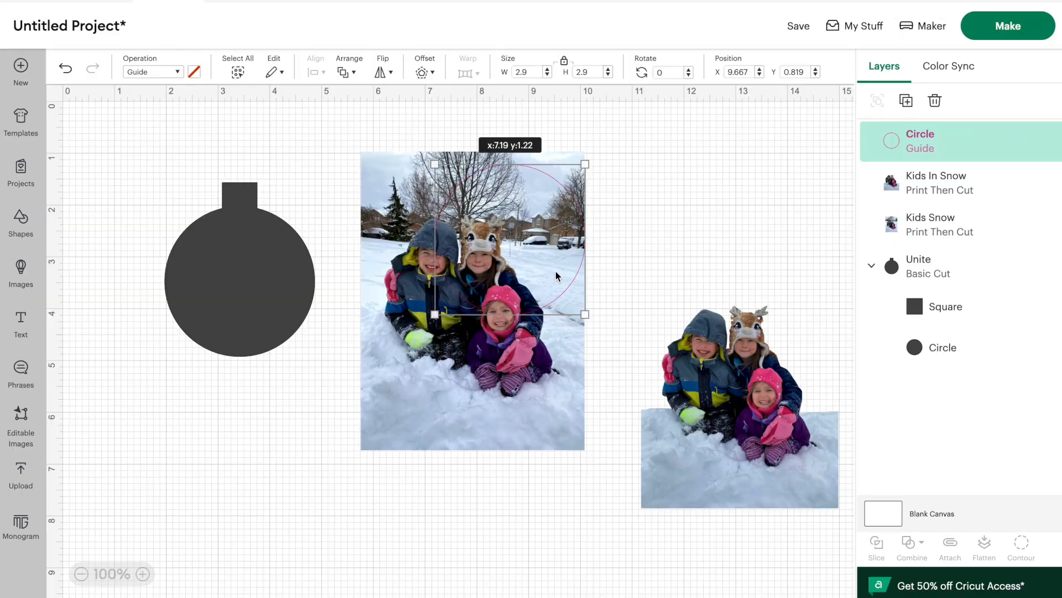
pyautogui.moveTo(557, 275); pyautogui.dragTo(534, 298)
pyautogui.click(535, 298)
# - Shrink the original photo to about 3.07 × 4.09 in and position it so the kids fit inside the guide circle
pyautogui.moveTo(519, 243)
pyautogui.mouseDown()
pyautogui.moveTo(493, 250)
pyautogui.moveTo(535, 245)
pyautogui.mouseUp()
pyautogui.moveTo(601, 450); pyautogui.dragTo(560, 401)
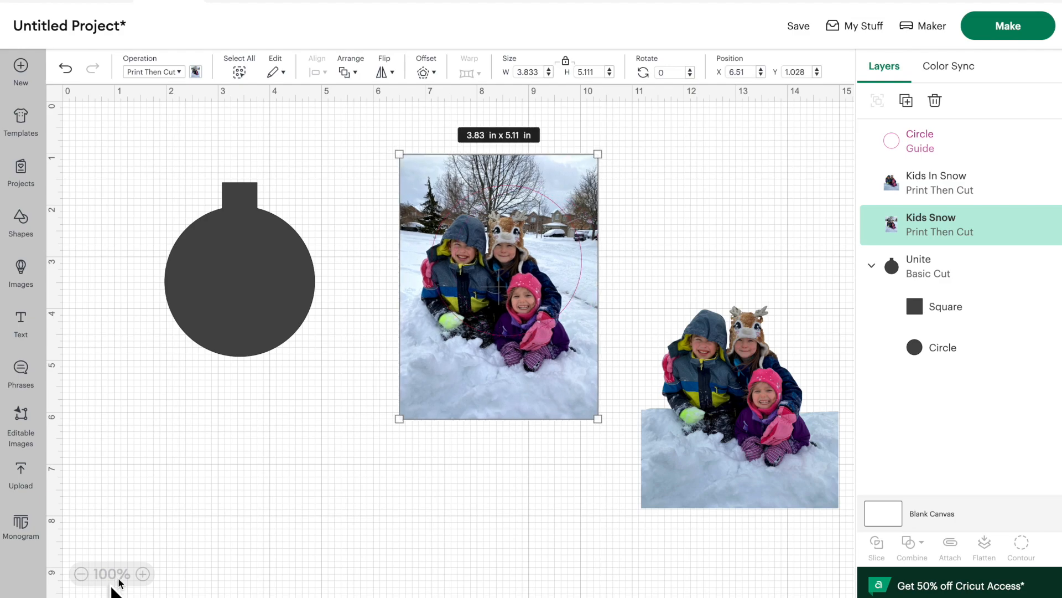
pyautogui.click(143, 574)
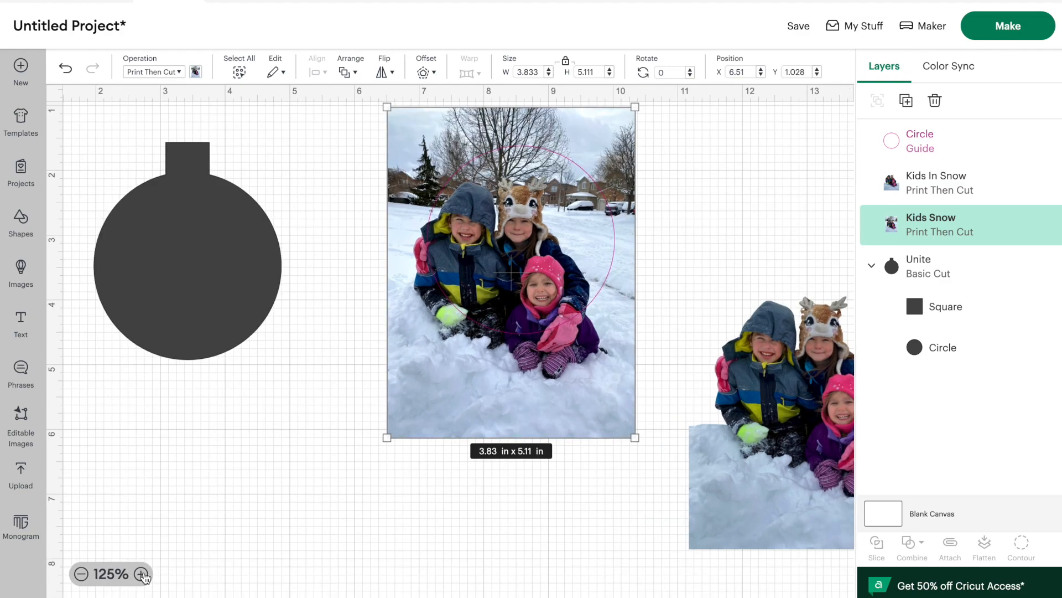
pyautogui.click(143, 574)
pyautogui.scroll(2, 247, 549)
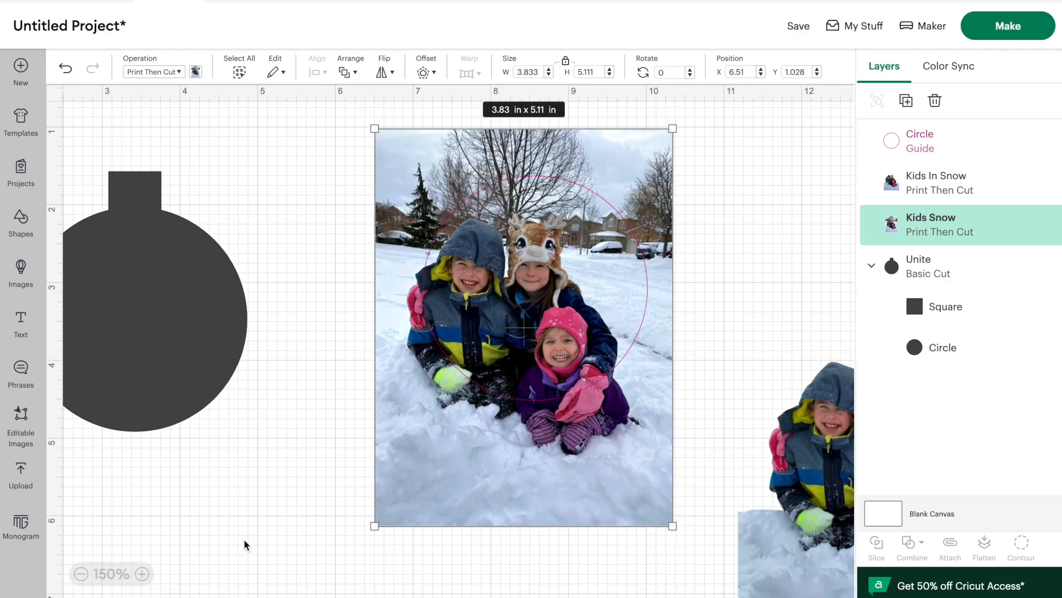
pyautogui.moveTo(669, 523); pyautogui.dragTo(636, 476)
pyautogui.moveTo(570, 441); pyautogui.dragTo(603, 432)
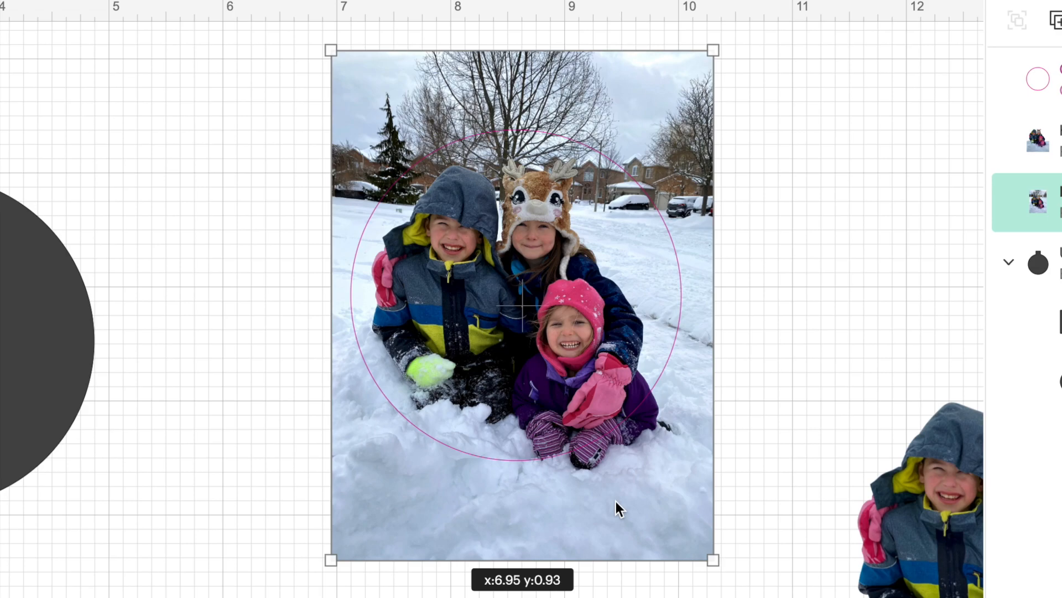
pyautogui.moveTo(713, 560); pyautogui.dragTo(681, 516)
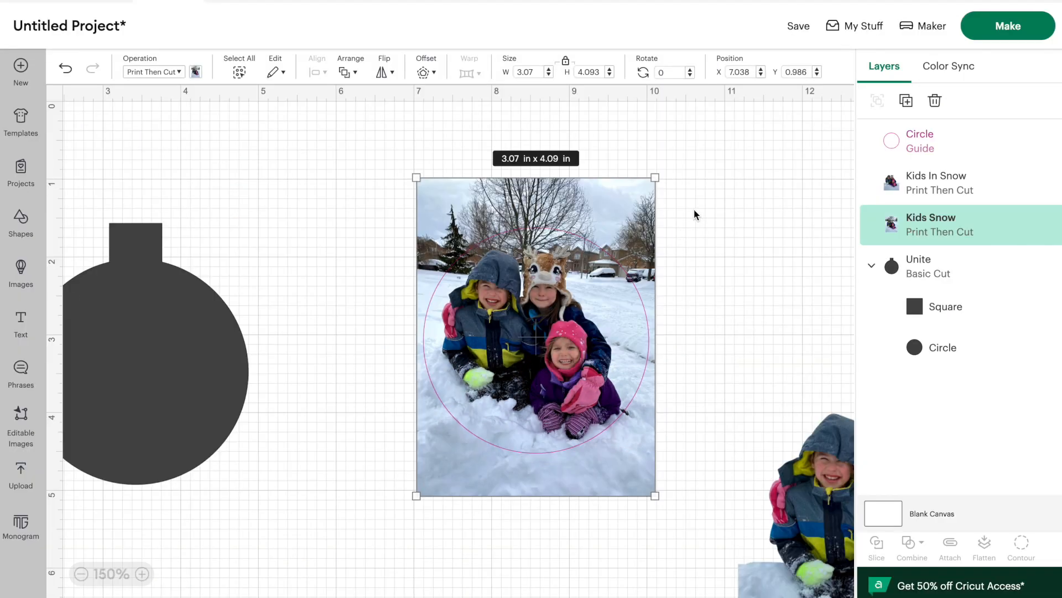
# - Slice the original photo with the guide circle and delete the leftover outer part of the photo
pyautogui.moveTo(695, 215); pyautogui.dragTo(588, 327)
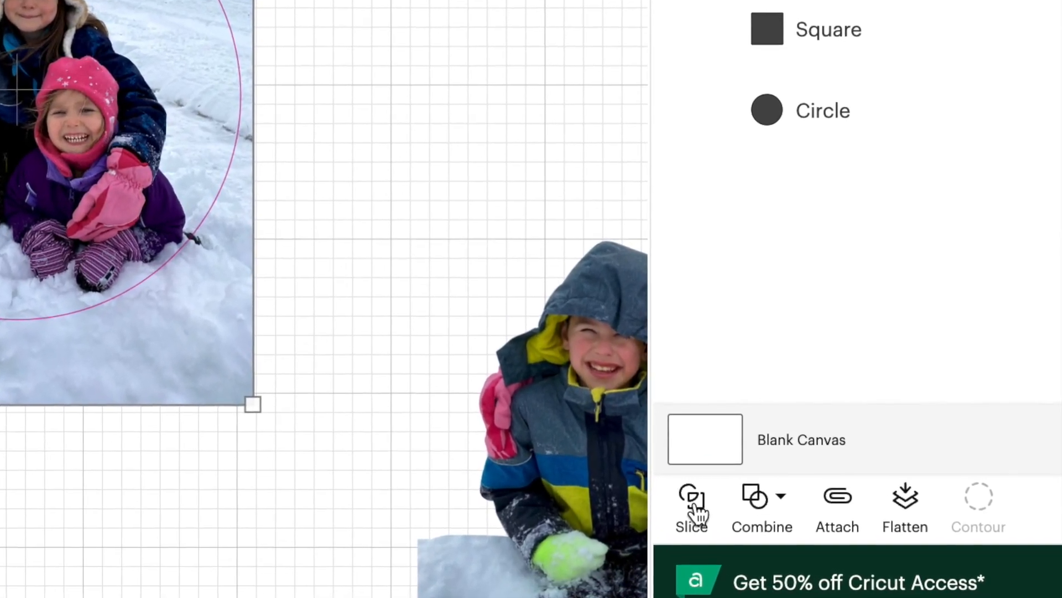
pyautogui.click(747, 517)
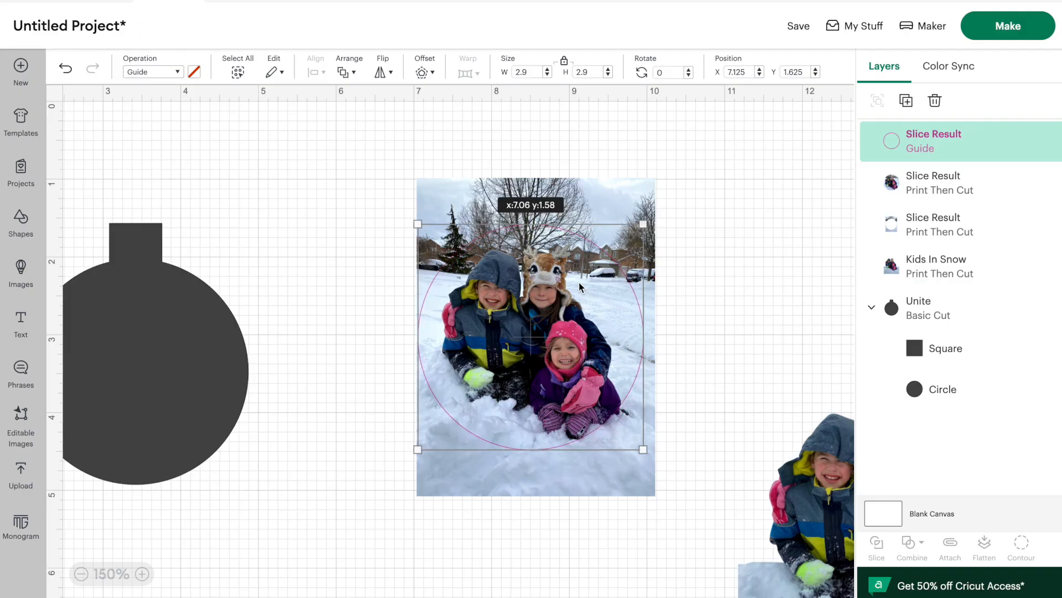
pyautogui.moveTo(580, 287); pyautogui.dragTo(338, 190)
pyautogui.moveTo(545, 350); pyautogui.dragTo(700, 260)
pyautogui.moveTo(477, 210); pyautogui.dragTo(453, 261)
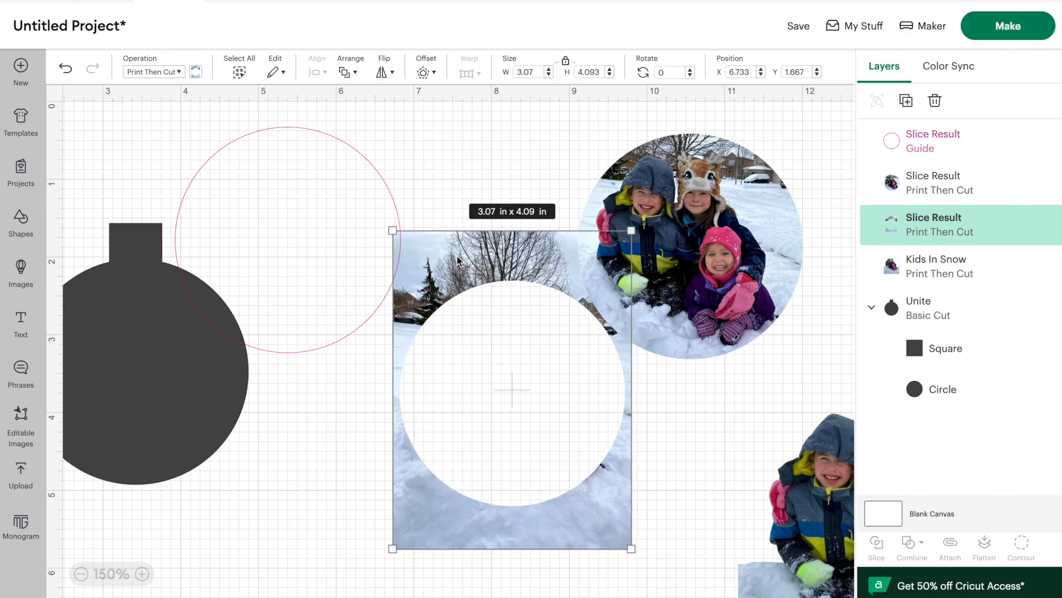
pyautogui.press('Delete')
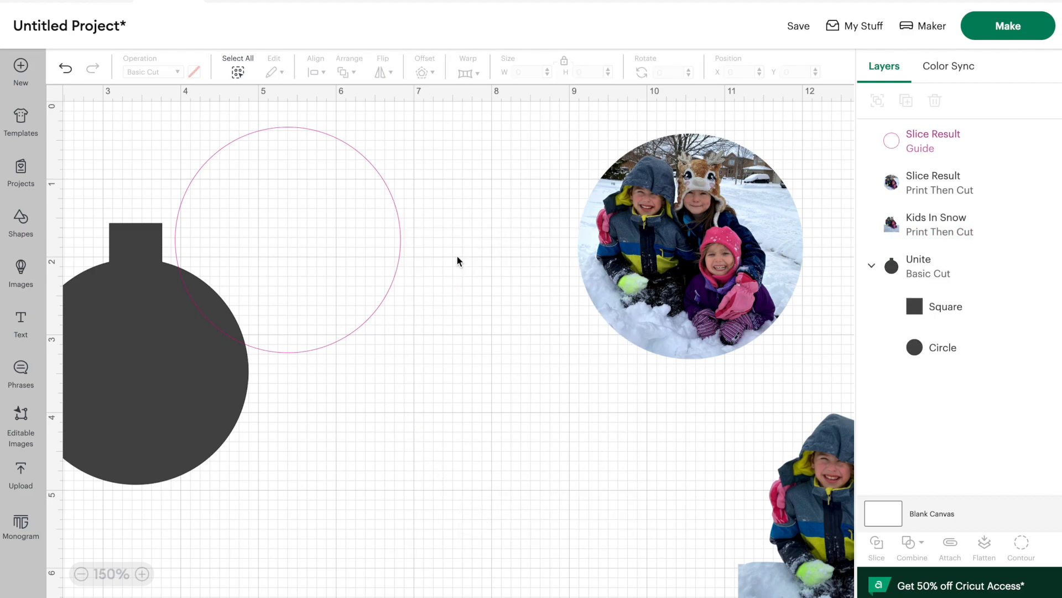
# - Move the round photo onto the ornament shape, and shrink the cut-out photo so its kids fit inside the guide circle placed over it
pyautogui.moveTo(676, 205); pyautogui.dragTo(258, 316)
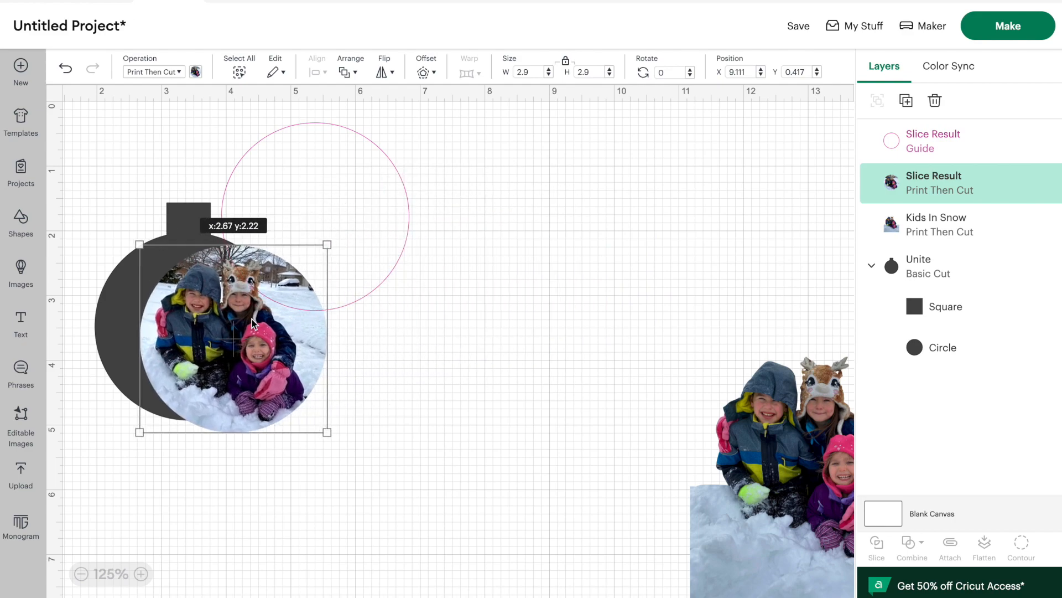
pyautogui.moveTo(404, 210); pyautogui.dragTo(503, 235)
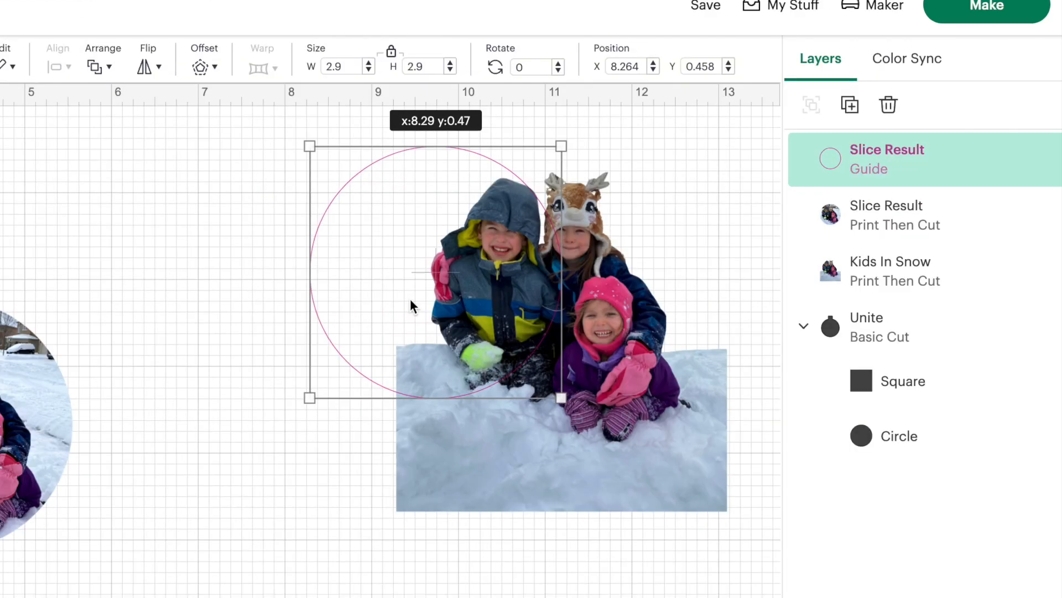
pyautogui.moveTo(580, 250); pyautogui.dragTo(651, 254)
pyautogui.moveTo(509, 312)
pyautogui.mouseDown()
pyautogui.moveTo(531, 312)
pyautogui.moveTo(520, 313)
pyautogui.mouseUp()
pyautogui.click(636, 487)
pyautogui.moveTo(725, 520); pyautogui.dragTo(659, 449)
pyautogui.click(645, 496)
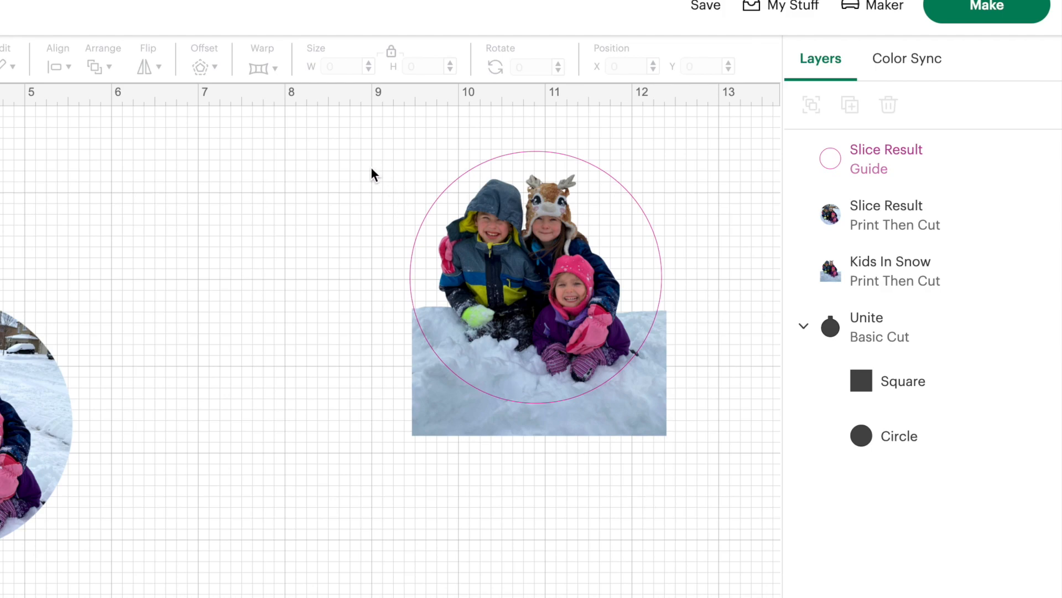
# - Slice the cut-out photo with the guide circle and delete the guide outlines and the leftover snow piece
pyautogui.moveTo(367, 168); pyautogui.dragTo(680, 545)
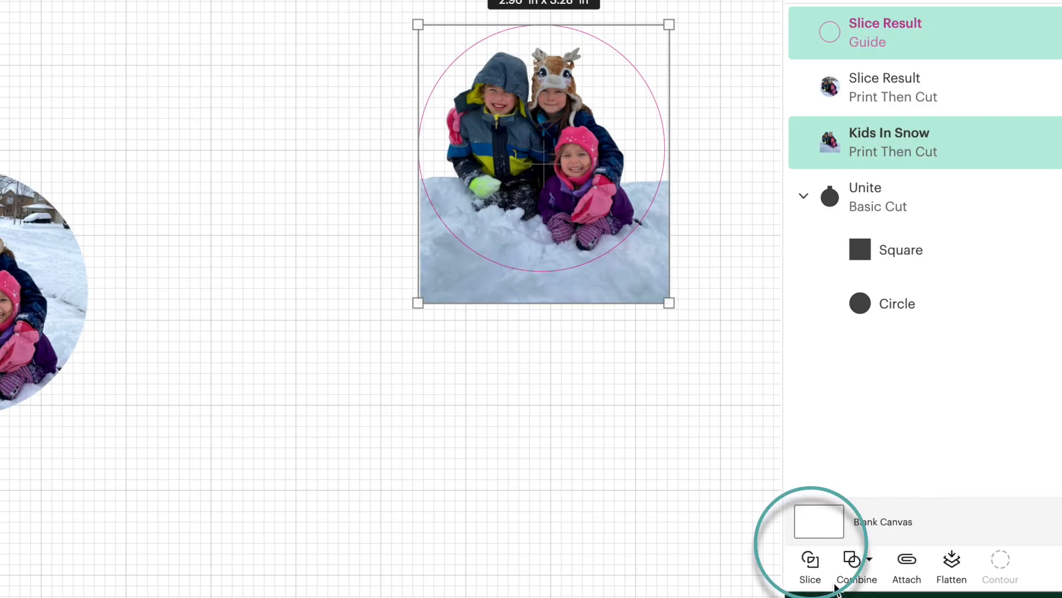
pyautogui.click(821, 576)
pyautogui.moveTo(502, 178); pyautogui.dragTo(264, 188)
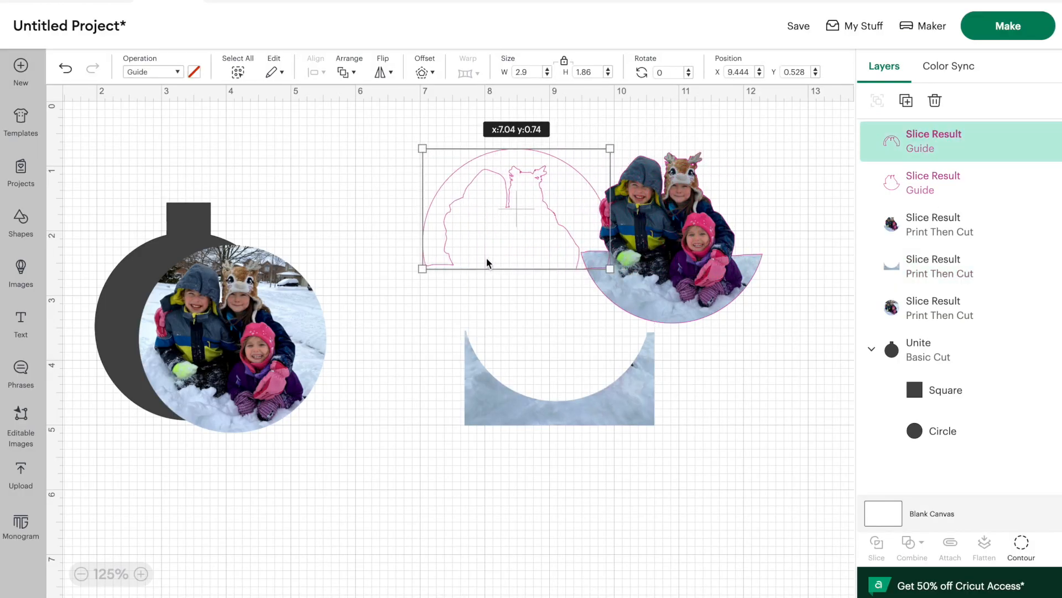
pyautogui.moveTo(653, 284); pyautogui.dragTo(477, 349)
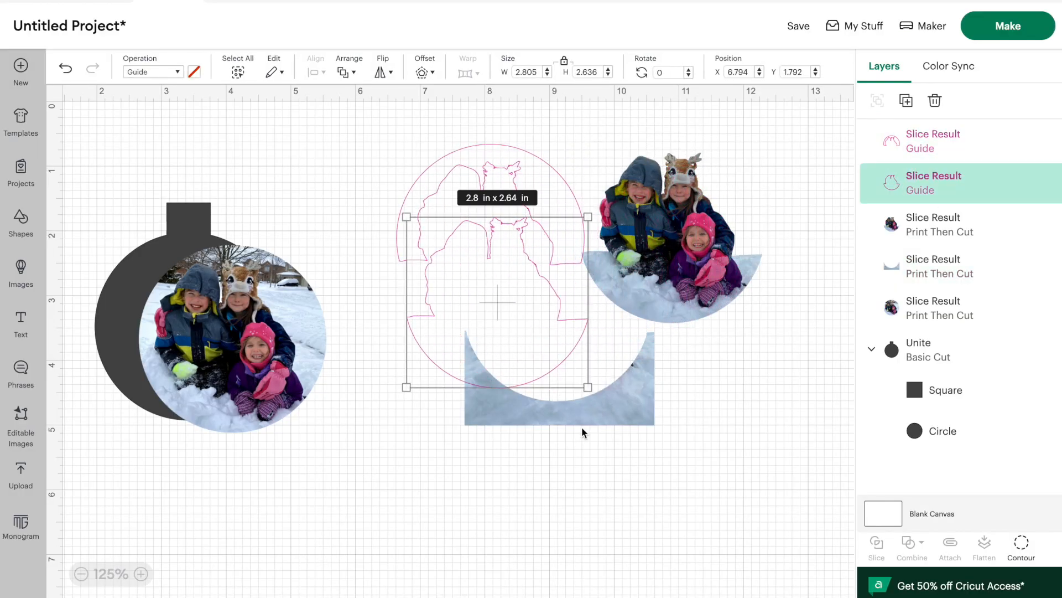
pyautogui.click(500, 205)
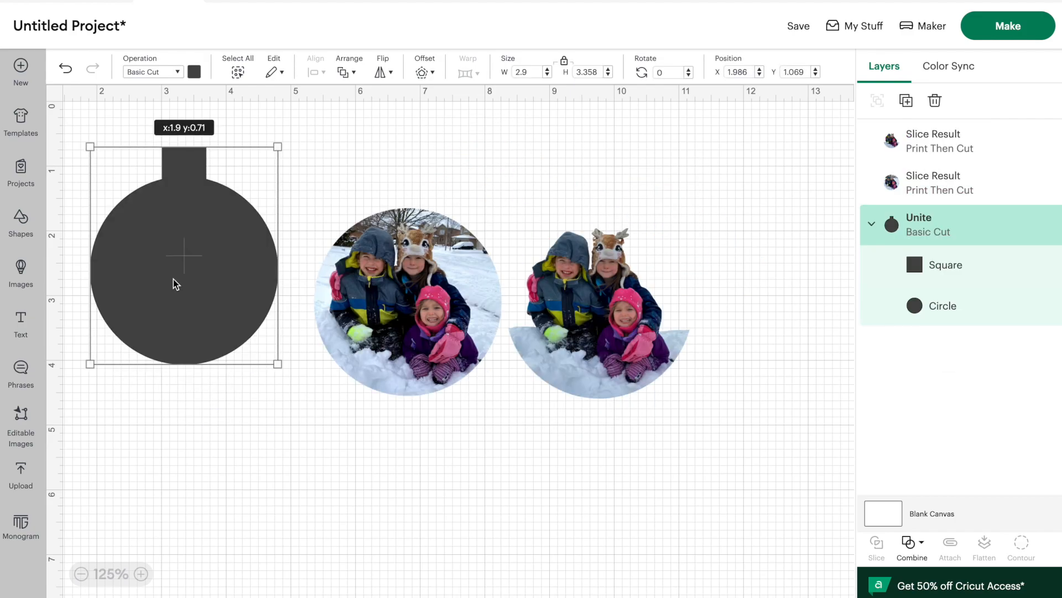
# - Duplicate the ornament shape twice, placing one copy over the round photo and the other beyond the sliced cut-out photo
pyautogui.moveTo(173, 282); pyautogui.dragTo(174, 298)
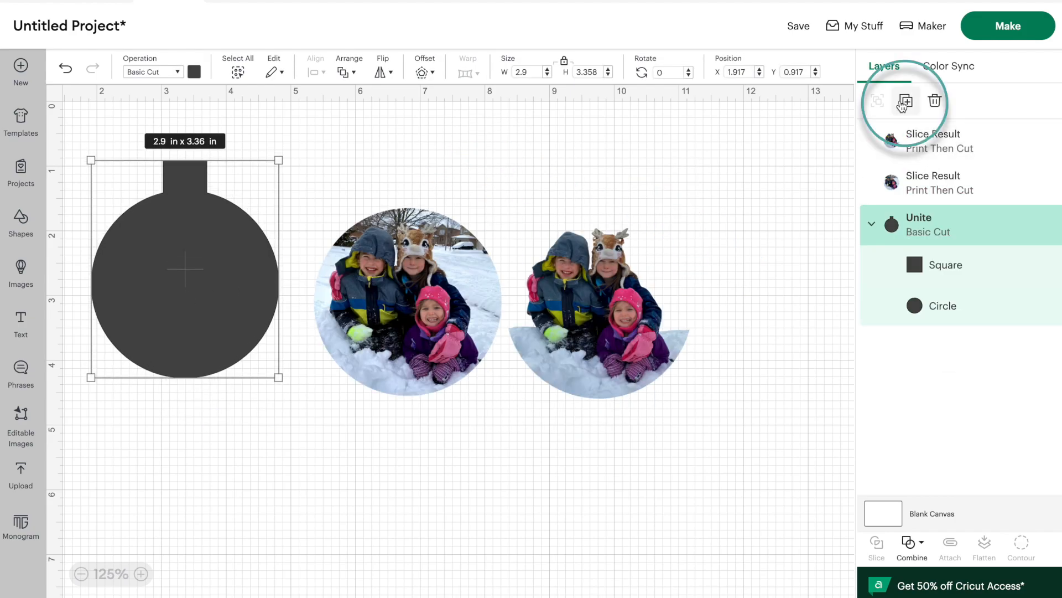
pyautogui.click(896, 109)
pyautogui.moveTo(138, 264); pyautogui.dragTo(331, 248)
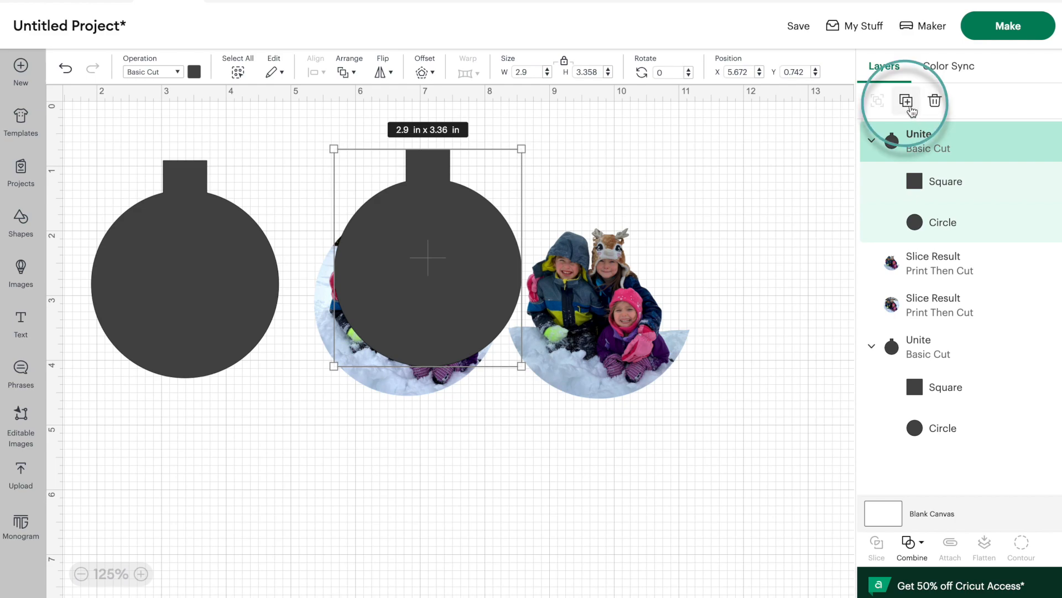
pyautogui.click(906, 101)
pyautogui.moveTo(251, 275); pyautogui.dragTo(858, 301)
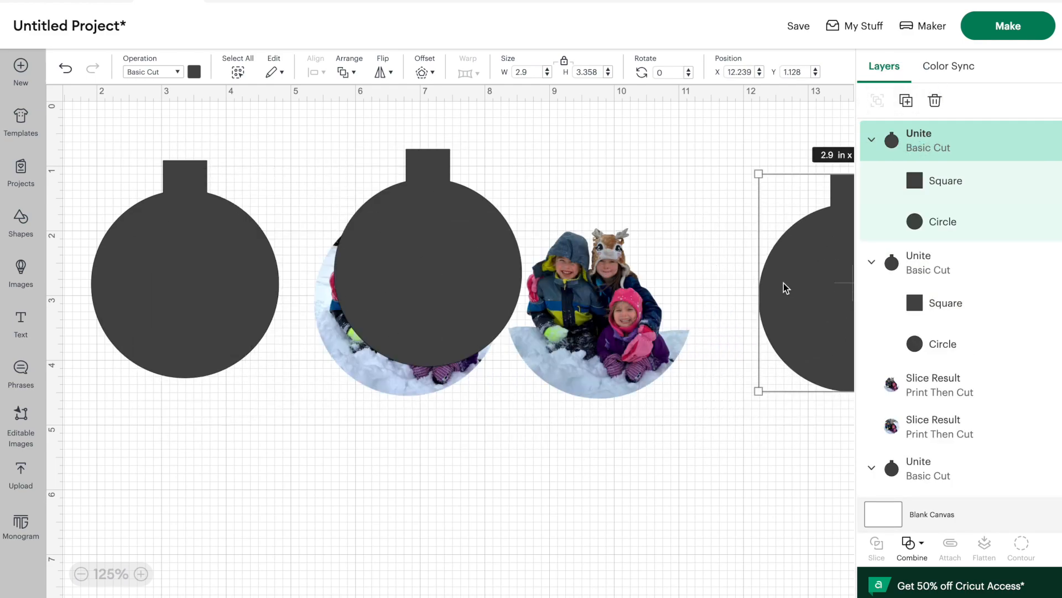
# - Change the material colour of the original ornament shape to white
pyautogui.click(170, 198)
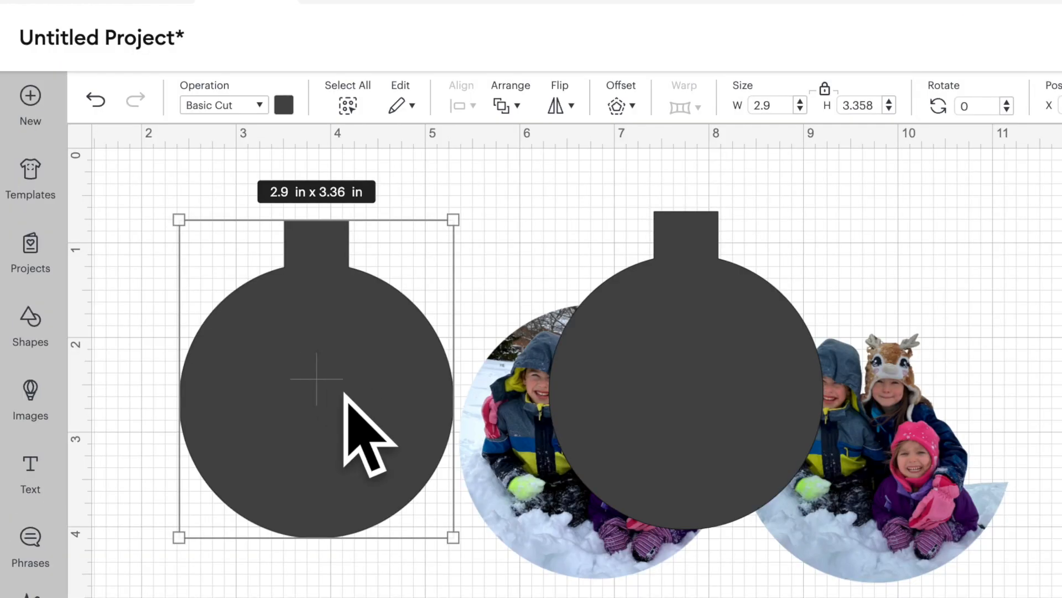
pyautogui.click(285, 105)
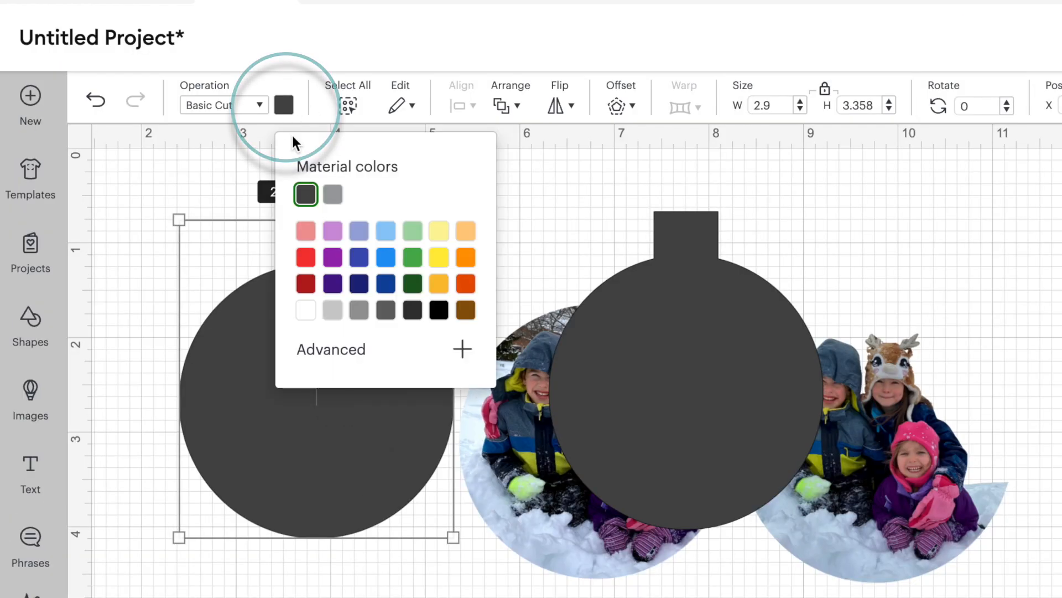
pyautogui.click(307, 312)
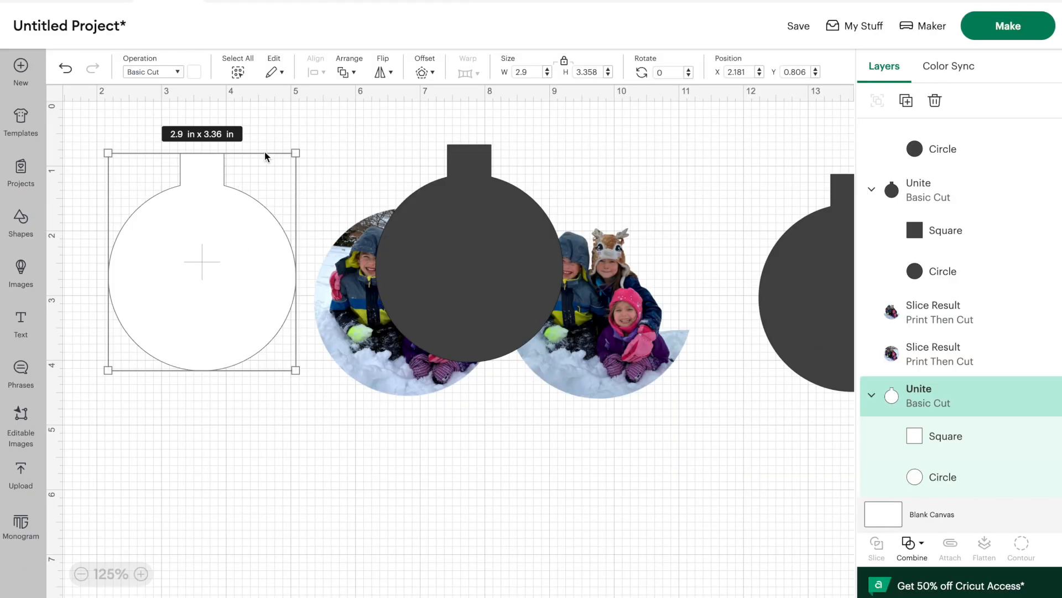
# - Set the blank canvas colour to light purple and nudge the white ornament shape slightly aside
pyautogui.click(329, 152)
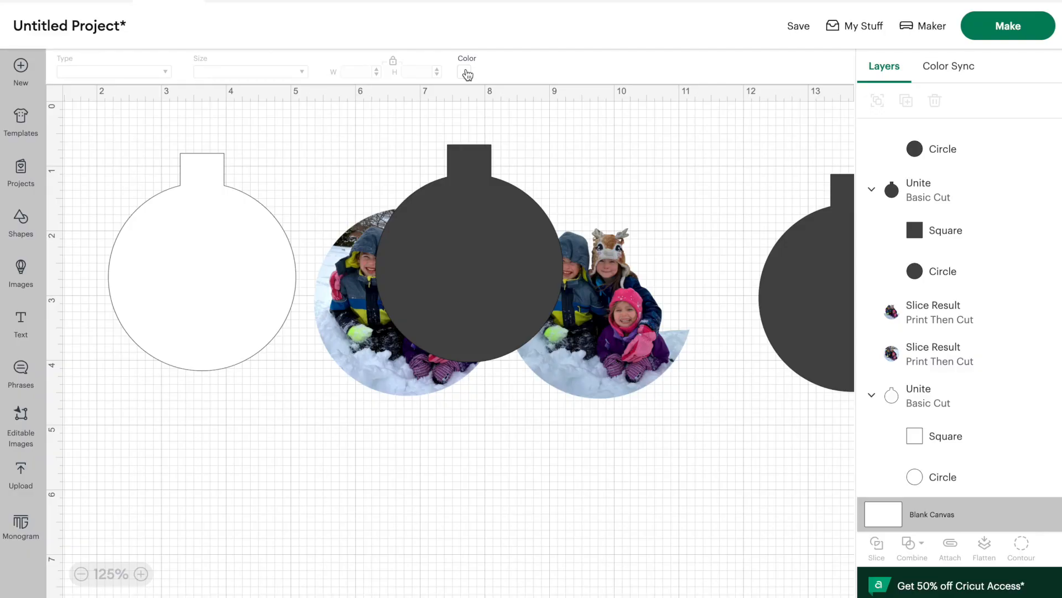
pyautogui.click(465, 72)
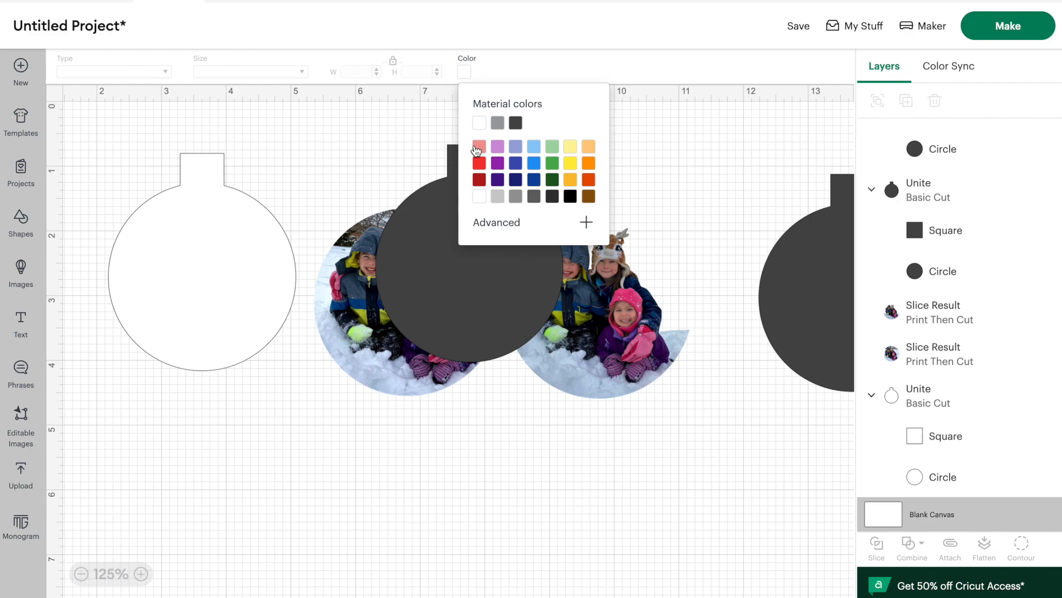
pyautogui.click(496, 149)
pyautogui.moveTo(240, 267)
pyautogui.mouseDown()
pyautogui.moveTo(229, 258)
pyautogui.moveTo(229, 267)
pyautogui.mouseUp()
# - Change the material colour of both dark ornament copies to white and reposition the three ornament shapes slightly
pyautogui.click(431, 260)
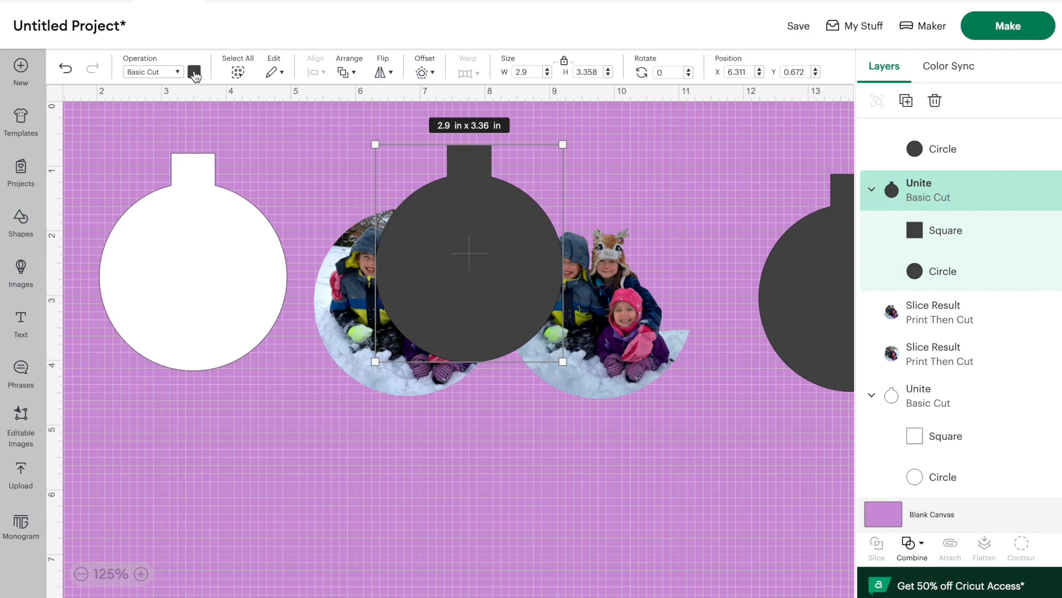
pyautogui.click(194, 74)
pyautogui.click(211, 132)
pyautogui.moveTo(514, 273); pyautogui.dragTo(501, 275)
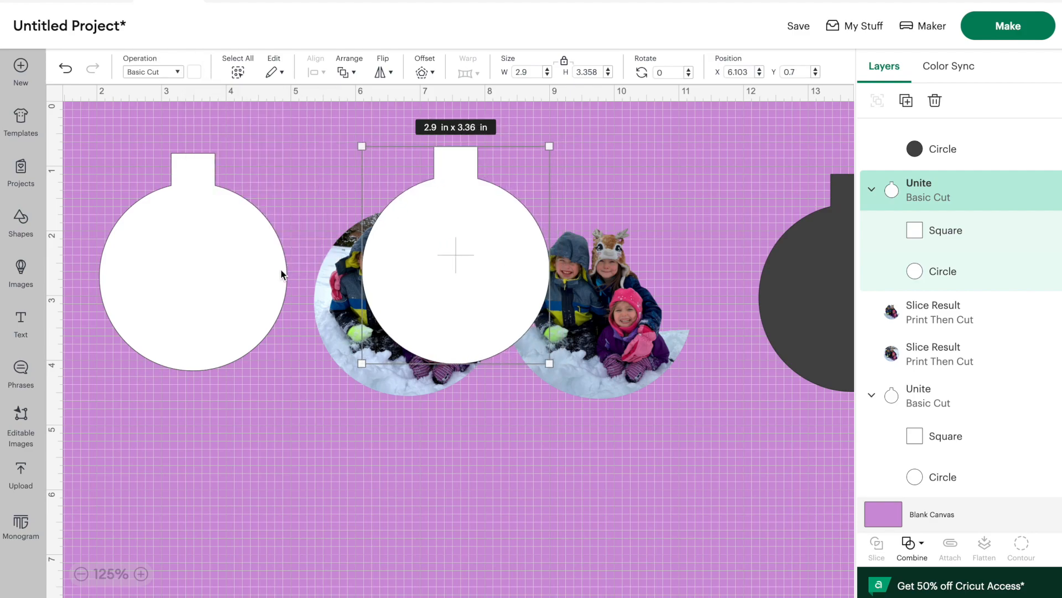
pyautogui.moveTo(188, 264); pyautogui.dragTo(195, 247)
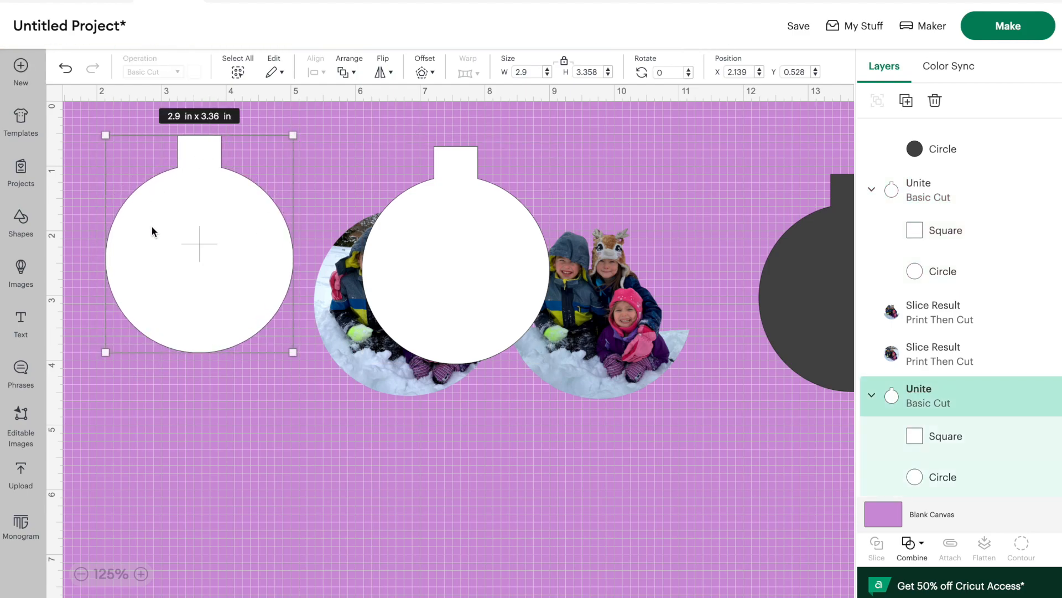
pyautogui.moveTo(794, 280); pyautogui.dragTo(745, 260)
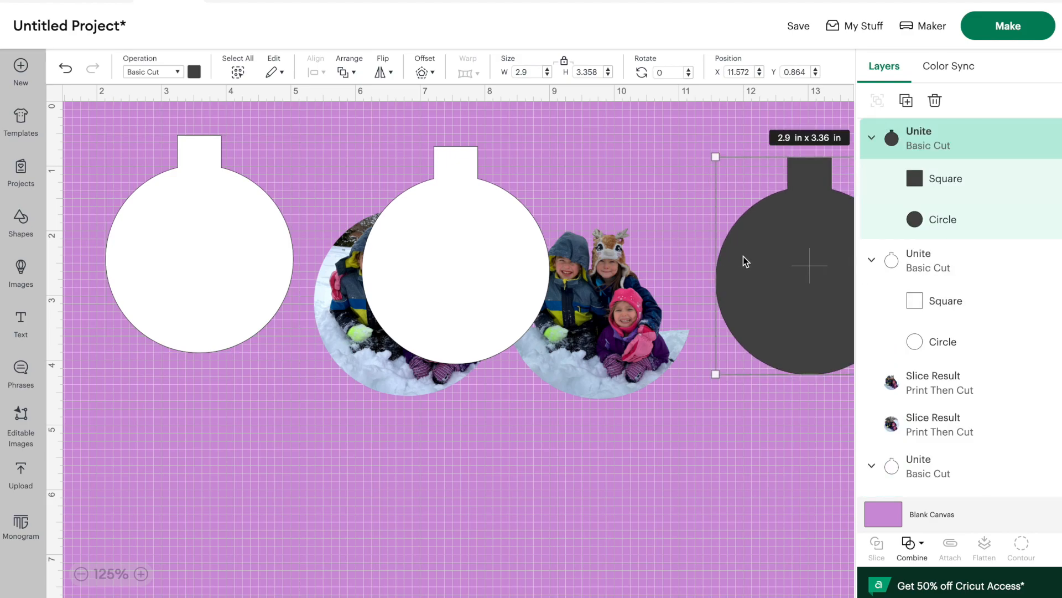
pyautogui.click(194, 71)
pyautogui.click(210, 133)
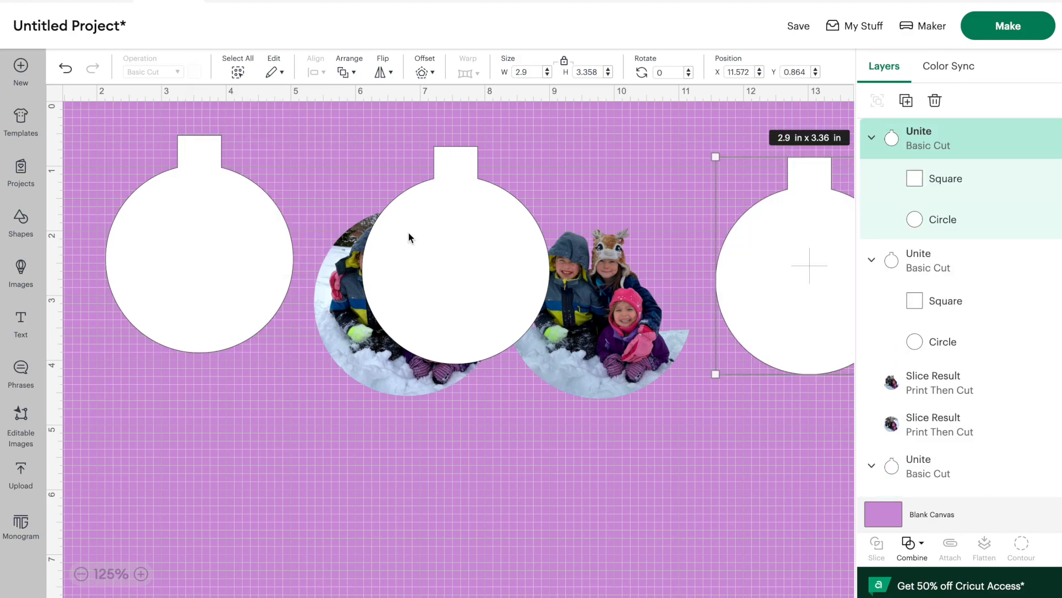
# - Move the middle ornament shape off the round photo and place the round photo onto the first ornament's circle
pyautogui.moveTo(511, 248); pyautogui.dragTo(552, 274)
pyautogui.moveTo(333, 235); pyautogui.dragTo(170, 230)
pyautogui.moveTo(275, 229); pyautogui.dragTo(263, 229)
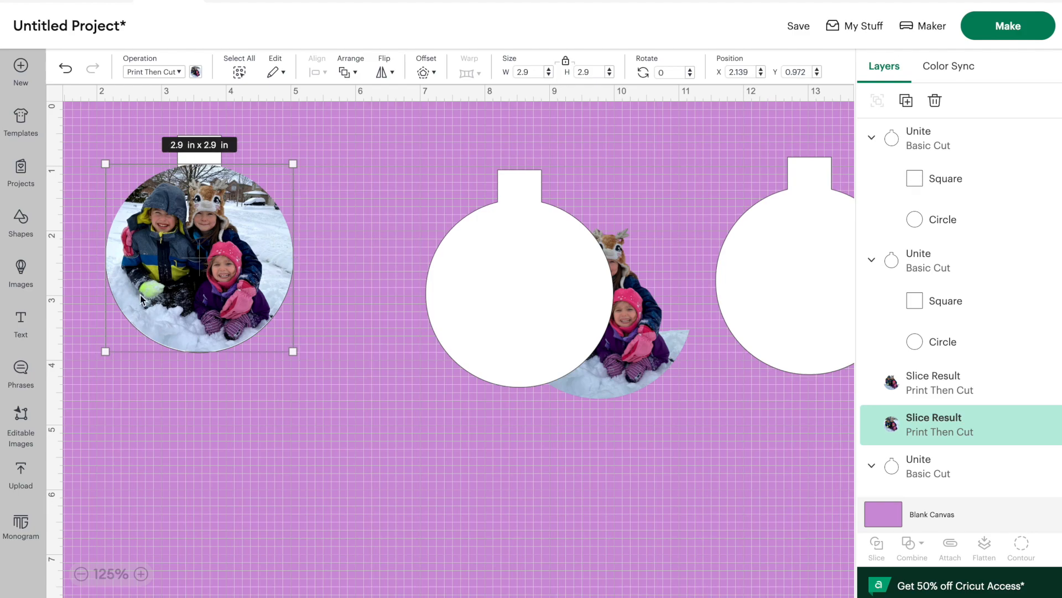
# - Shrink the round photo to about 2.6 in and position it inside the first ornament with an even white border
pyautogui.moveTo(293, 351); pyautogui.dragTo(274, 332)
pyautogui.moveTo(176, 251); pyautogui.dragTo(177, 257)
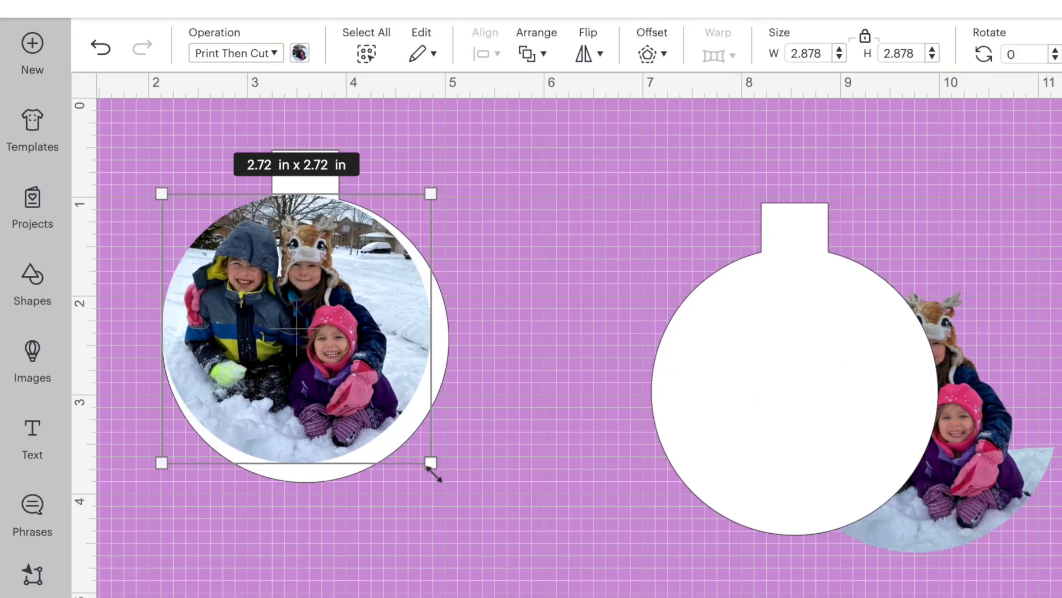
pyautogui.moveTo(273, 337); pyautogui.dragTo(287, 344)
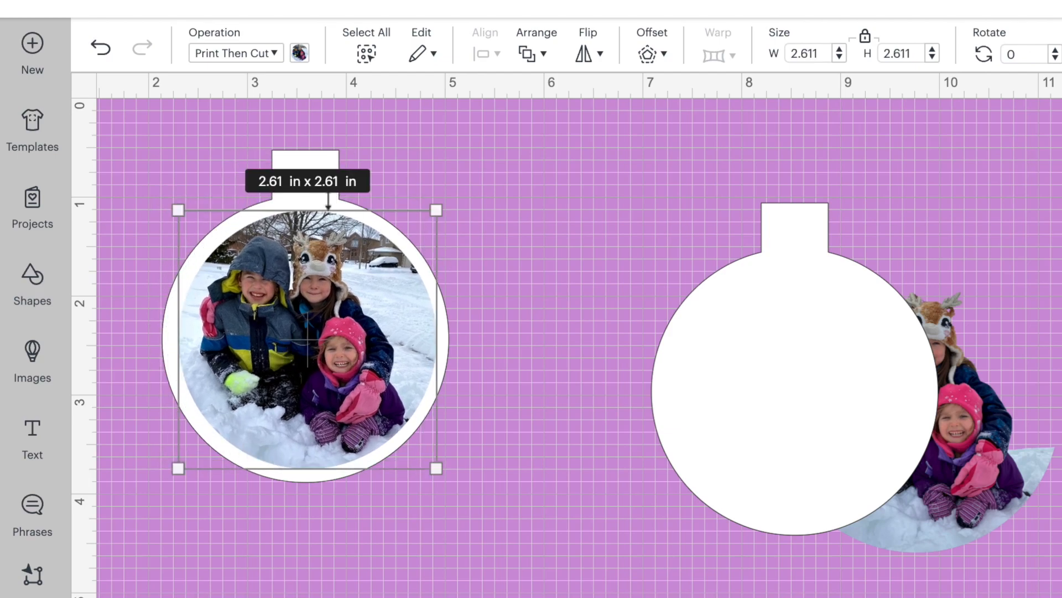
pyautogui.click(306, 353)
pyautogui.moveTo(303, 347); pyautogui.dragTo(302, 346)
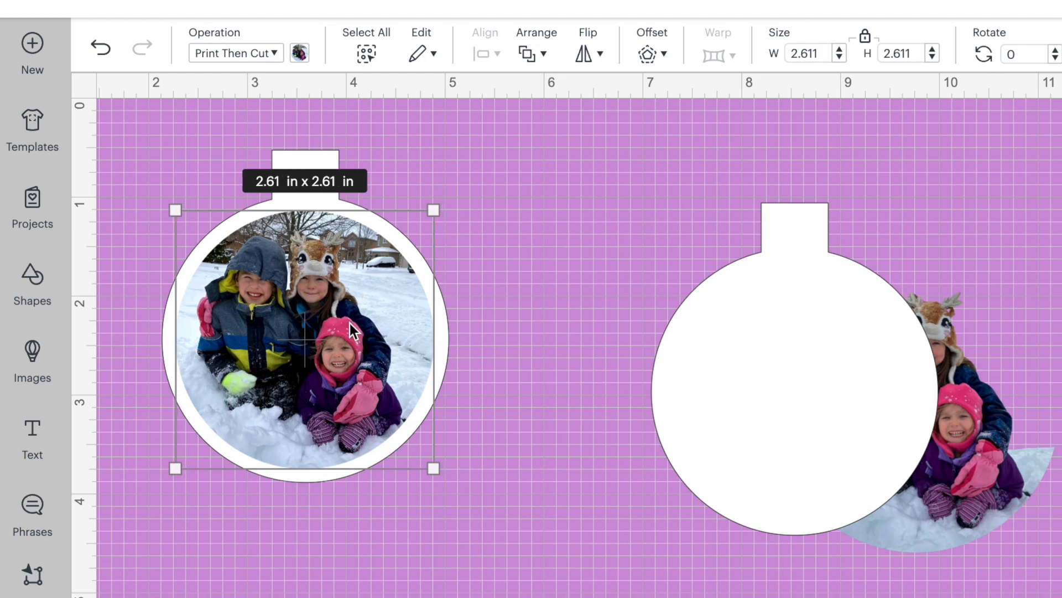
pyautogui.moveTo(350, 323); pyautogui.dragTo(348, 323)
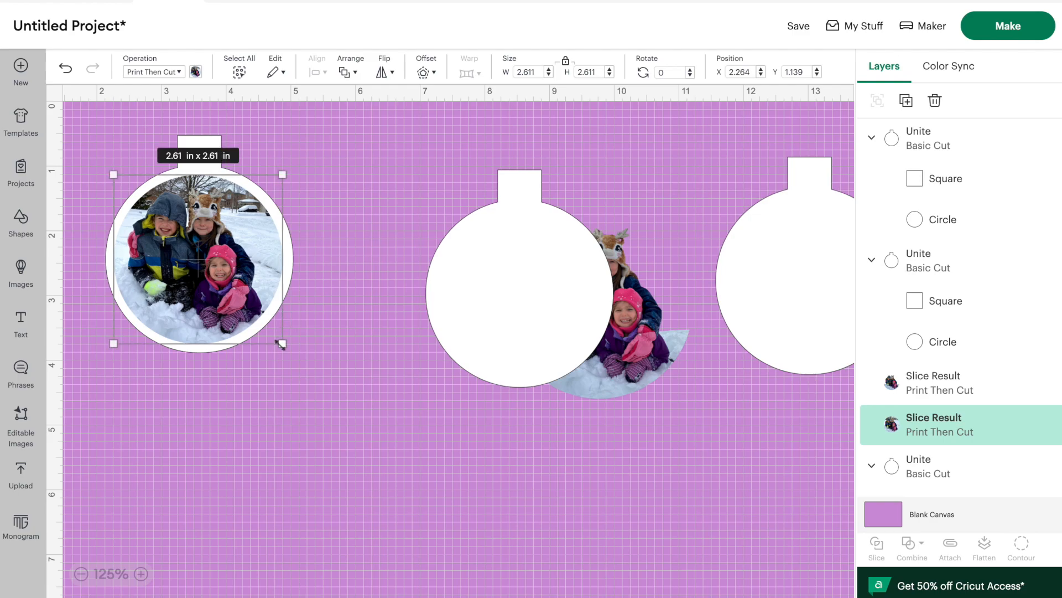
pyautogui.moveTo(280, 344); pyautogui.dragTo(279, 342)
pyautogui.moveTo(226, 289); pyautogui.dragTo(227, 288)
# - Centre the round photo horizontally on the first ornament, flatten the two together, and reposition the flattened ornament
pyautogui.click(217, 143)
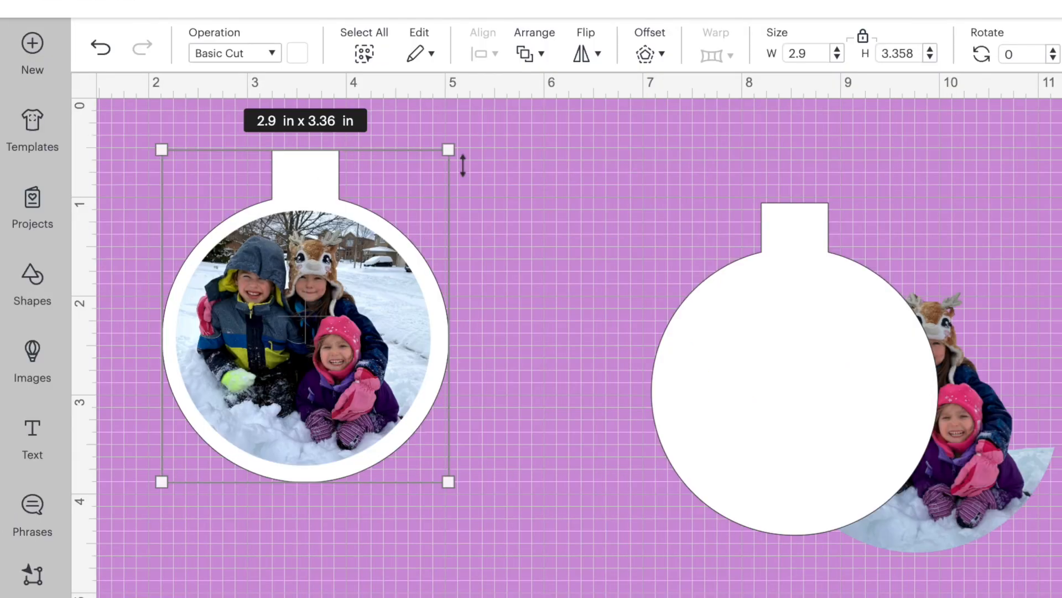
pyautogui.click(526, 192)
pyautogui.moveTo(510, 174); pyautogui.dragTo(357, 398)
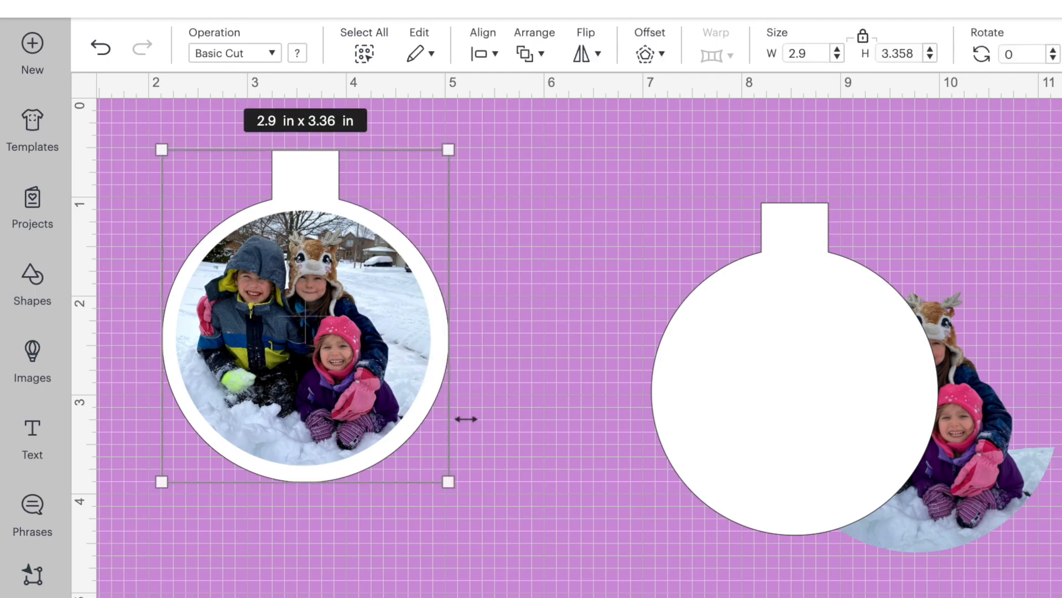
pyautogui.click(493, 53)
pyautogui.click(560, 173)
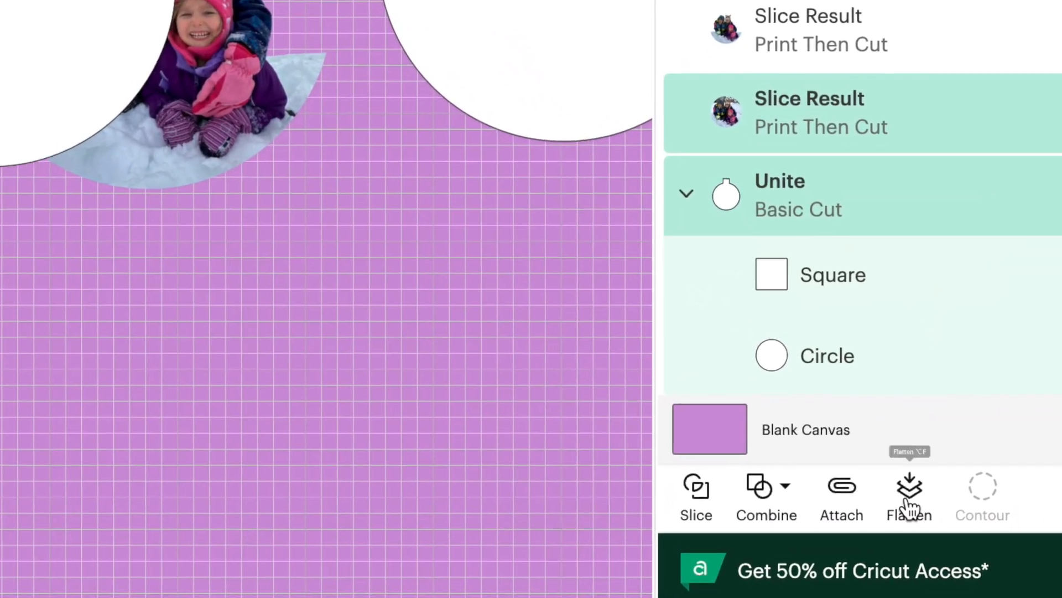
pyautogui.click(908, 507)
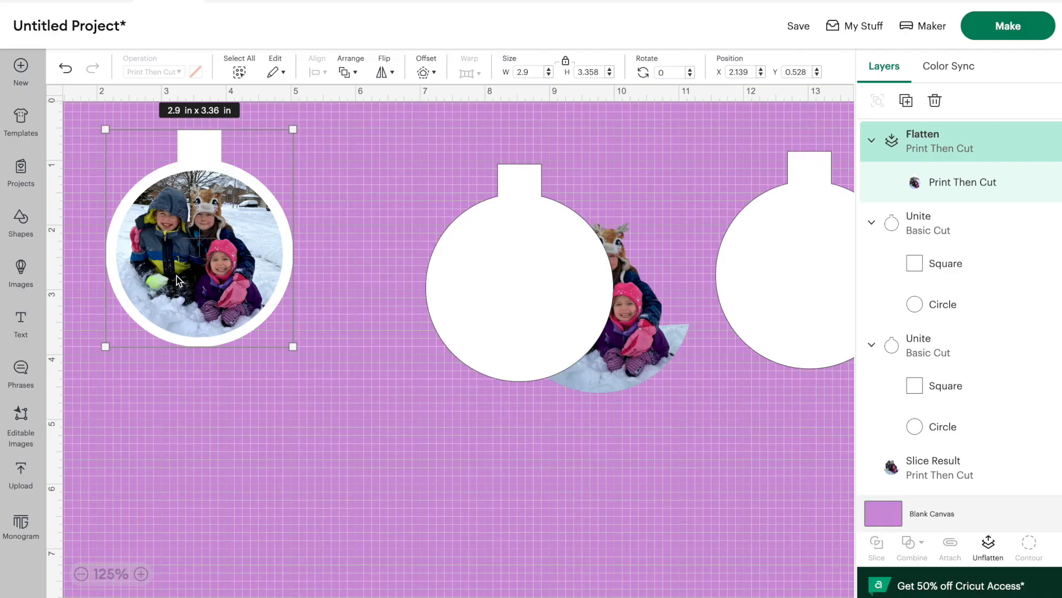
pyautogui.moveTo(201, 253); pyautogui.dragTo(183, 278)
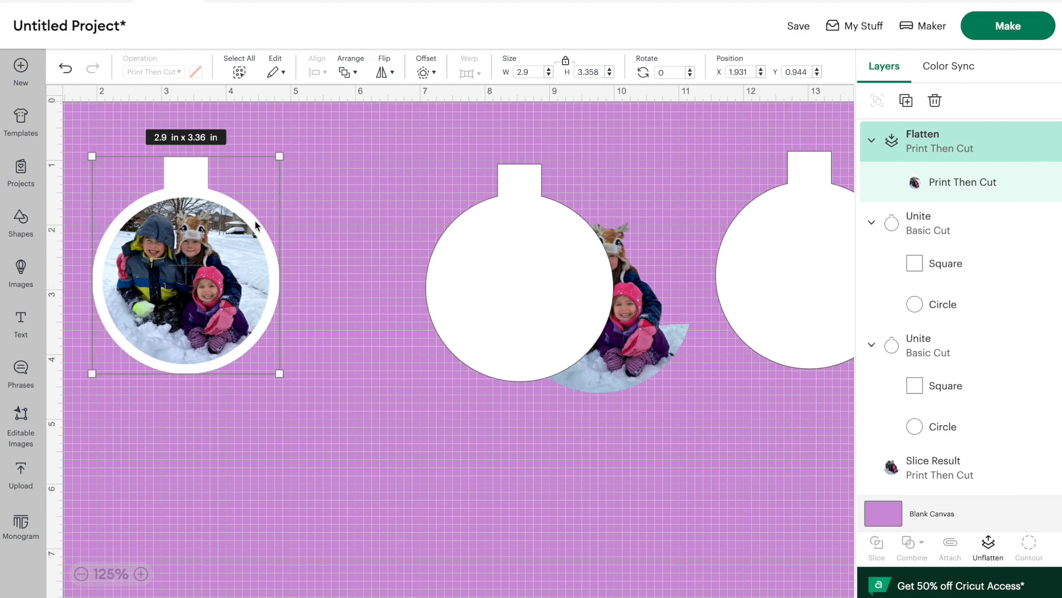
# - Move the middle ornament beside the finished one, bring the cut-out photo to the front, and place it on that ornament
pyautogui.moveTo(513, 294); pyautogui.dragTo(409, 291)
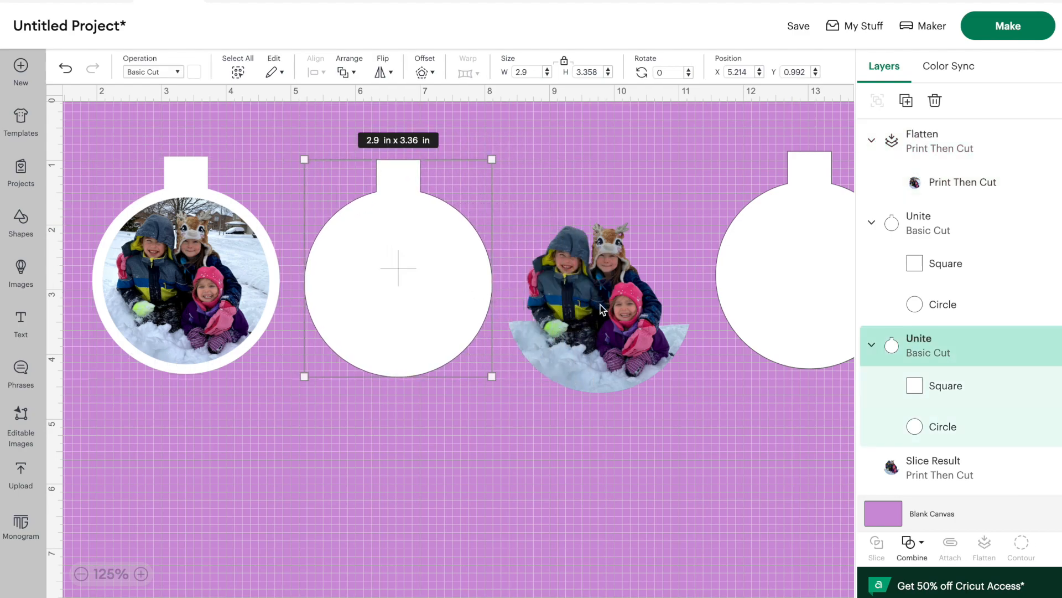
pyautogui.moveTo(604, 309); pyautogui.dragTo(587, 283)
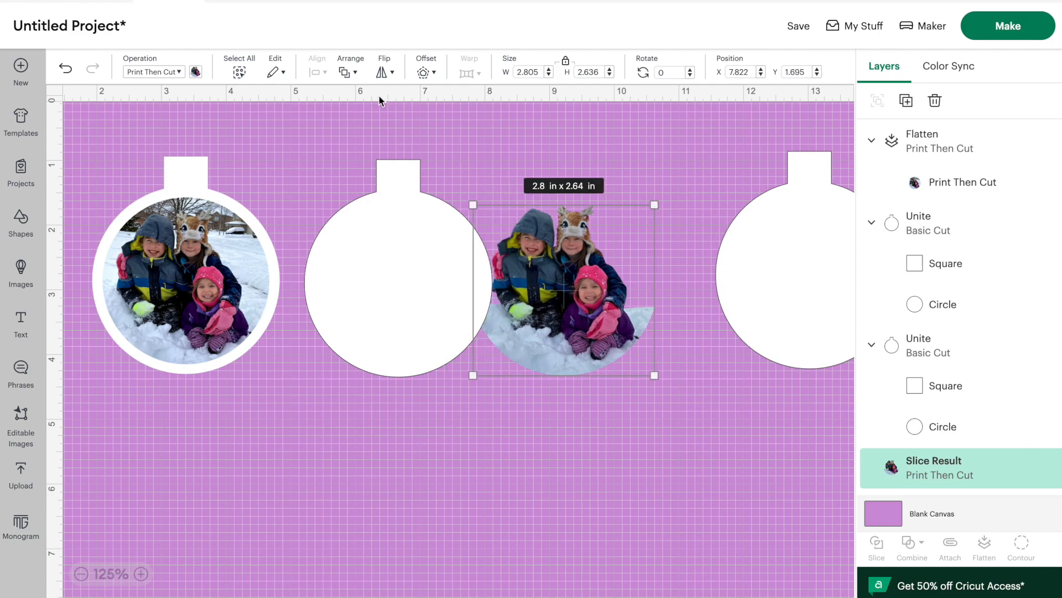
pyautogui.click(345, 72)
pyautogui.click(403, 105)
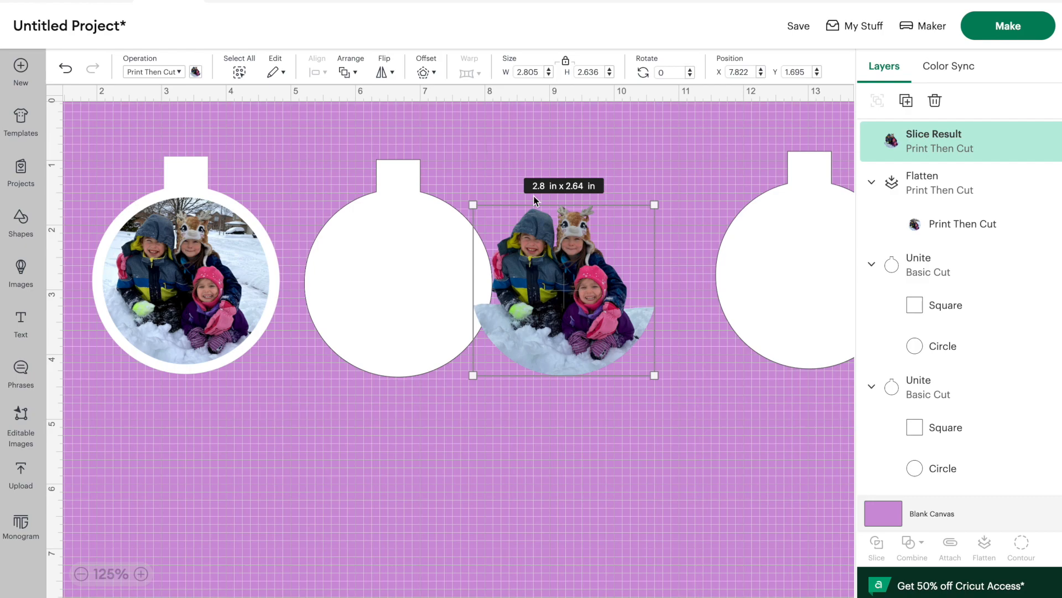
pyautogui.moveTo(606, 316); pyautogui.dragTo(441, 313)
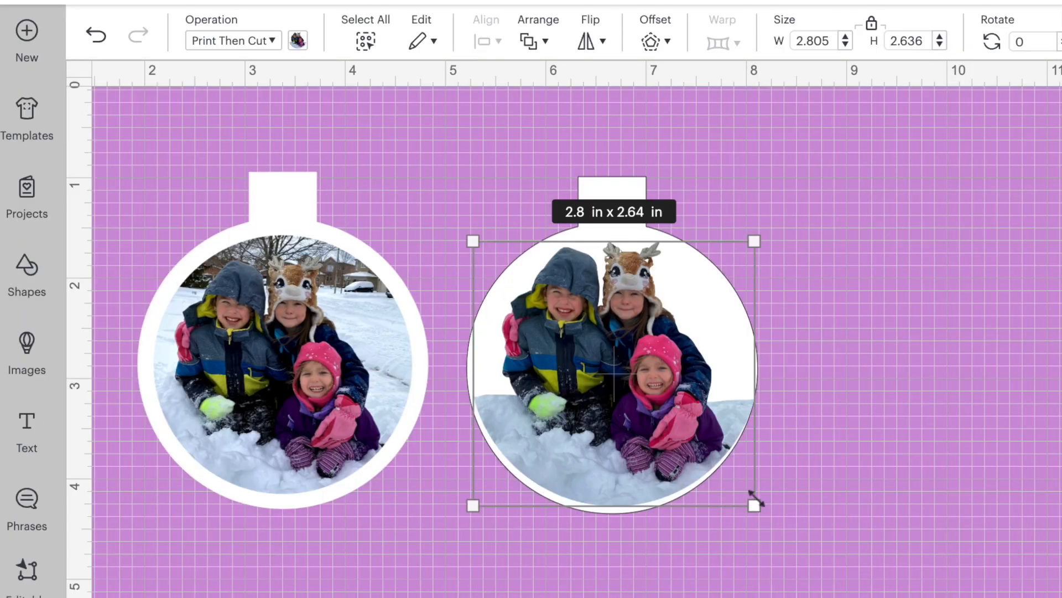
# - Shrink the cut-out photo to leave a white border inside the second ornament and centre the two horizontally
pyautogui.moveTo(757, 500); pyautogui.dragTo(740, 487)
pyautogui.moveTo(607, 410); pyautogui.dragTo(615, 422)
pyautogui.moveTo(798, 157); pyautogui.dragTo(603, 434)
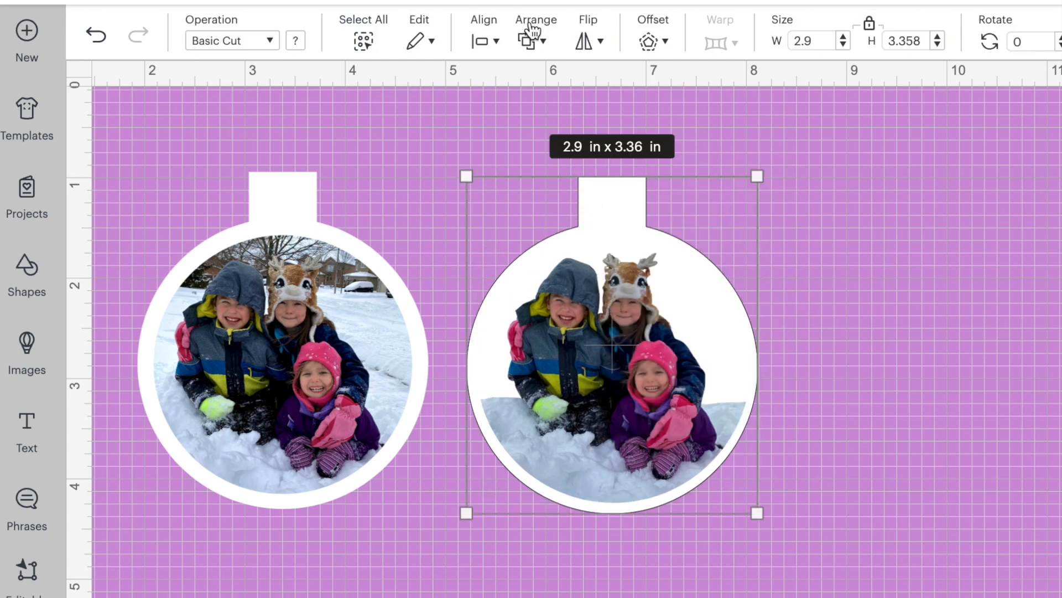
pyautogui.click(485, 41)
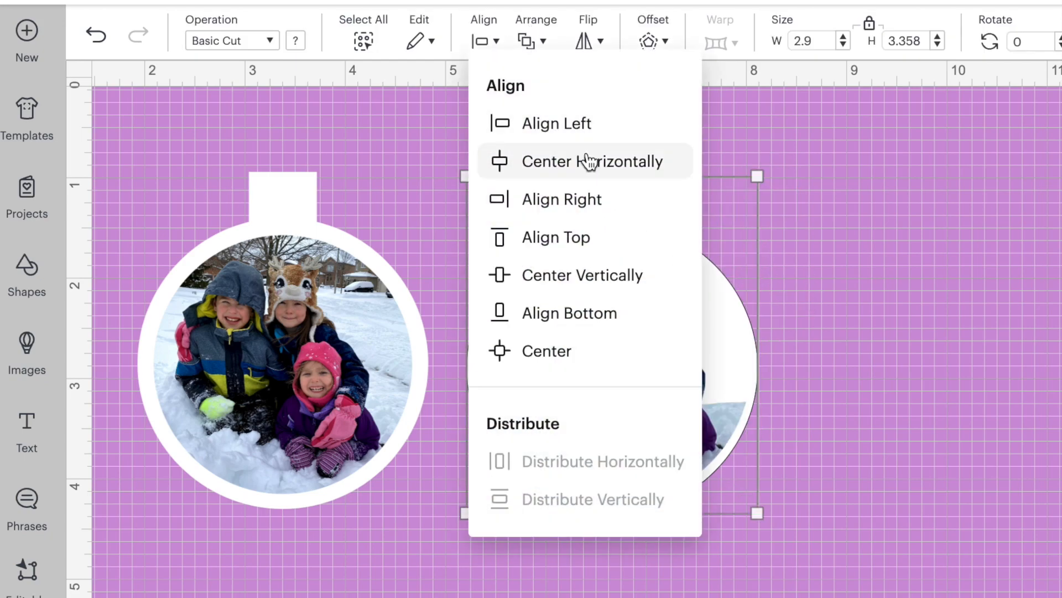
pyautogui.click(589, 161)
pyautogui.click(842, 287)
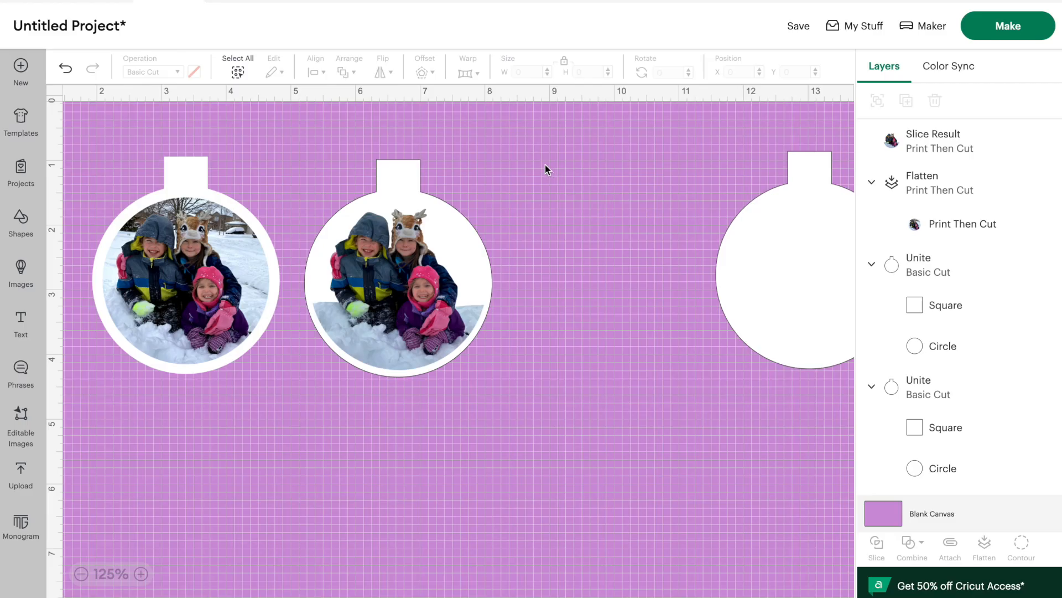
# - Flatten the cut-out photo with the second ornament and move the blank third ornament closer to it
pyautogui.moveTo(545, 169); pyautogui.dragTo(371, 344)
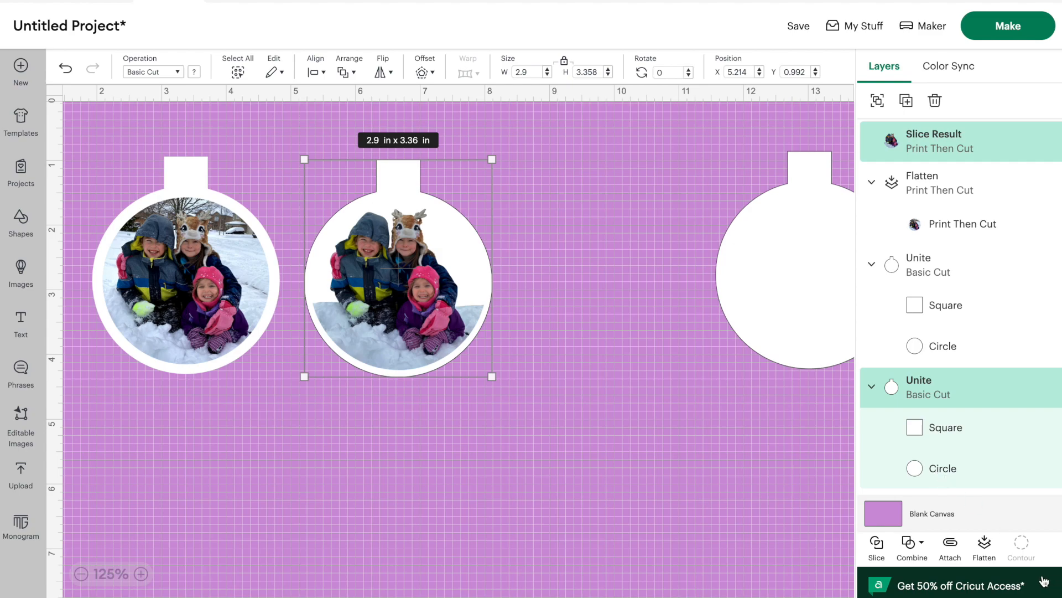
pyautogui.click(989, 556)
pyautogui.moveTo(752, 220); pyautogui.dragTo(592, 222)
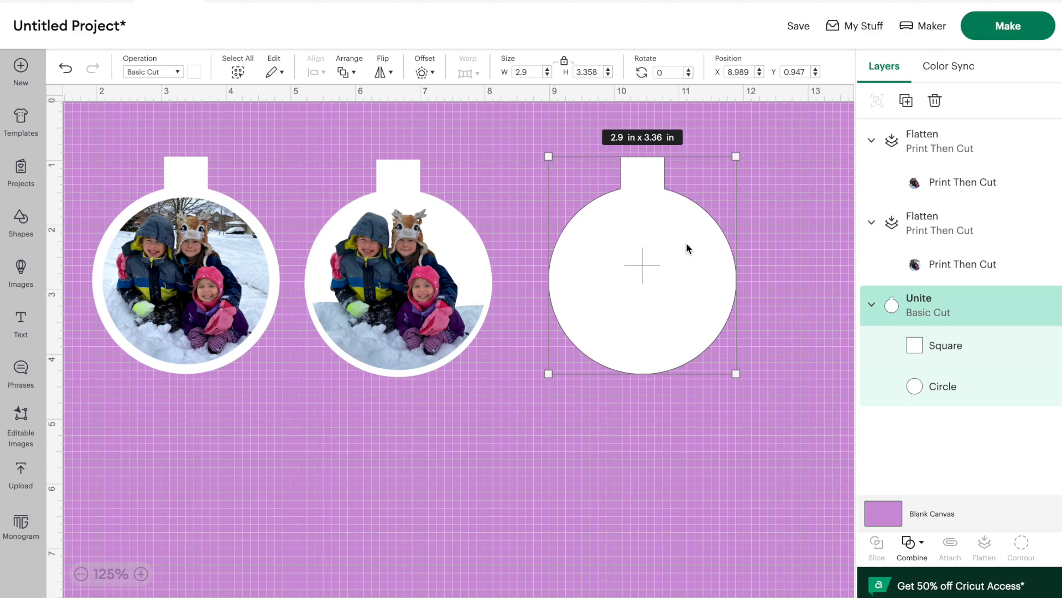
# - Search the uploaded images for CHRISTMAS and add the Believe design with trees and stars to the canvas
pyautogui.click(21, 486)
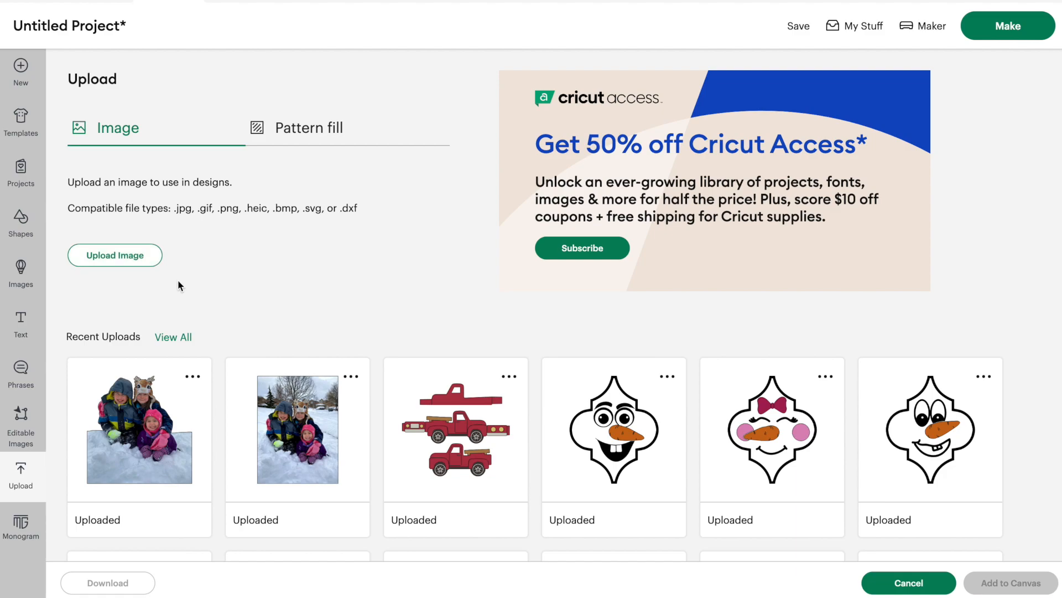
pyautogui.click(173, 338)
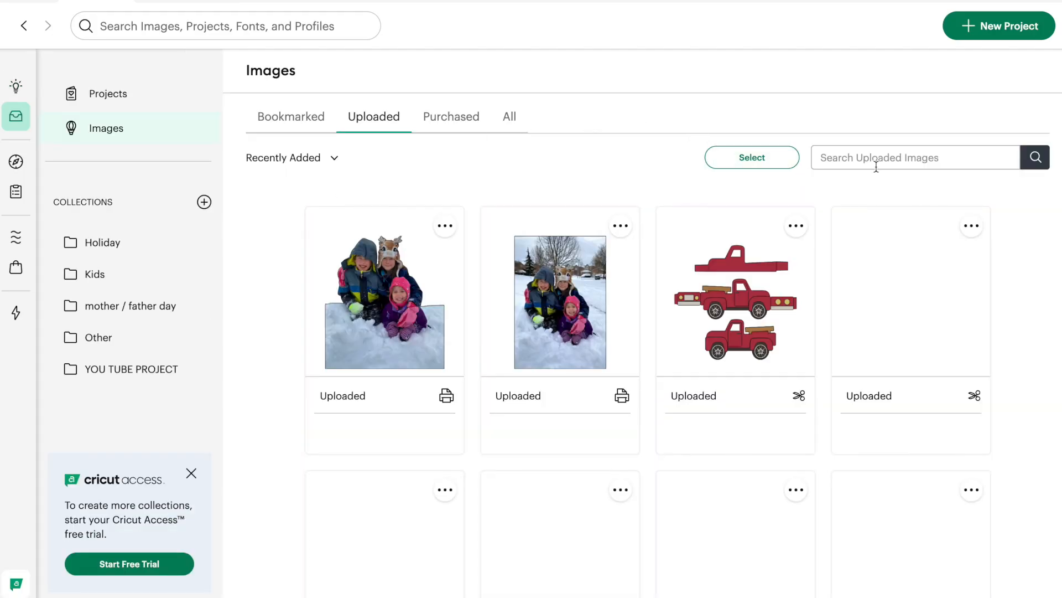
pyautogui.click(876, 167)
pyautogui.write('CHRISTMAS')
pyautogui.scroll(-3, 964, 387)
pyautogui.moveTo(963, 388)
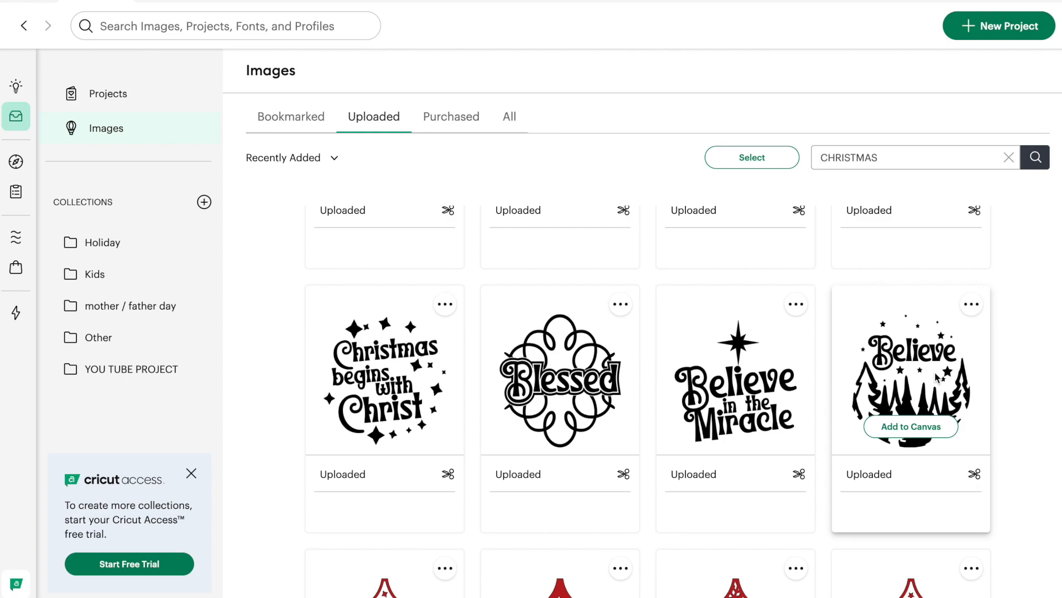
pyautogui.click(921, 429)
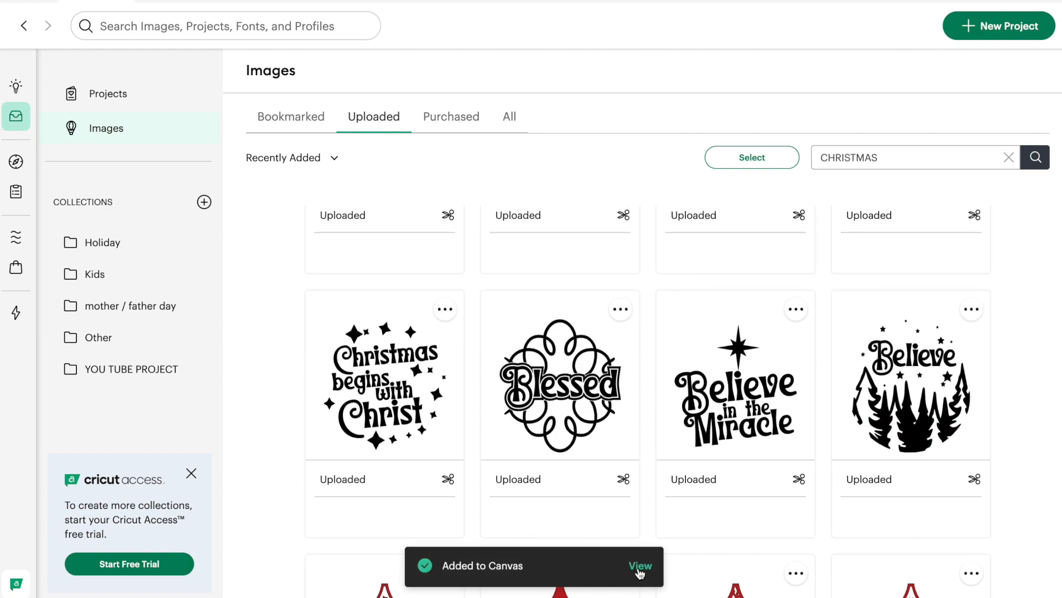
pyautogui.click(640, 573)
# - Resize the Believe design to about 2.45 x 2.54 in and position it inside the blank third ornament
pyautogui.moveTo(233, 161); pyautogui.dragTo(537, 456)
pyautogui.moveTo(615, 559); pyautogui.dragTo(598, 468)
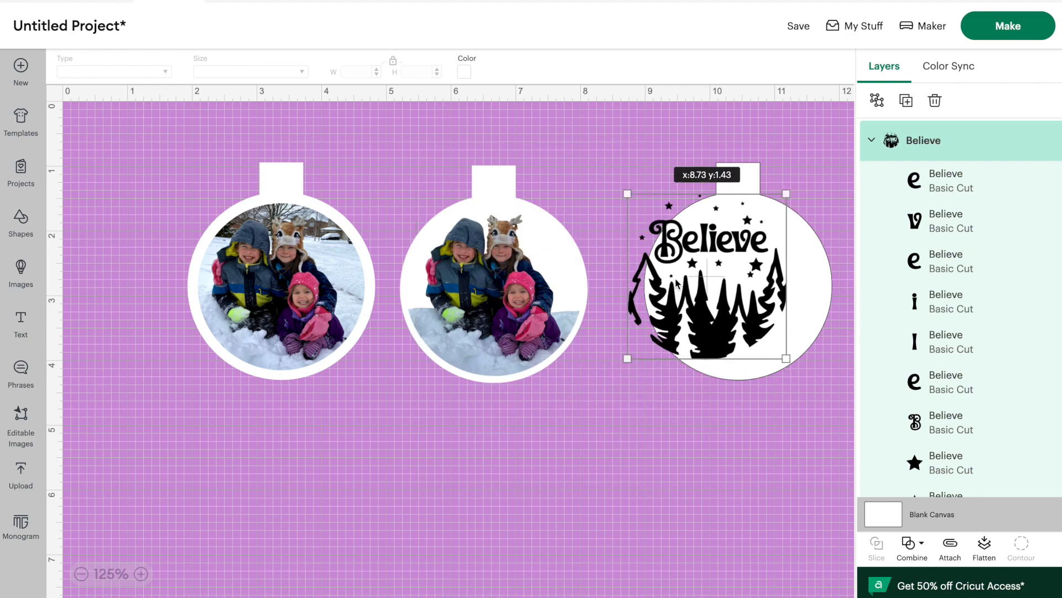
pyautogui.moveTo(671, 293); pyautogui.dragTo(698, 313)
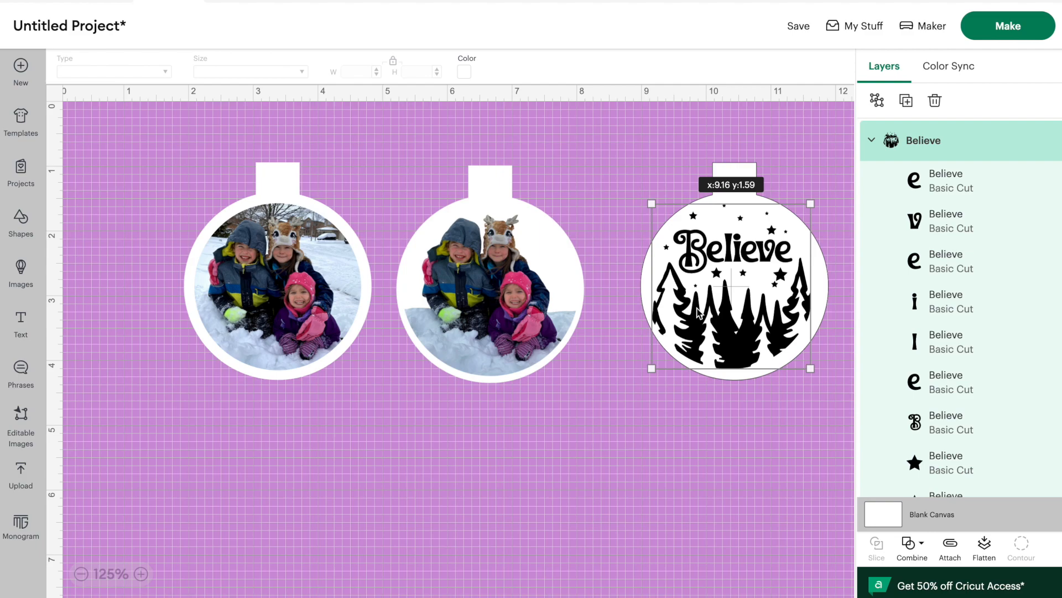
pyautogui.moveTo(697, 312); pyautogui.dragTo(698, 311)
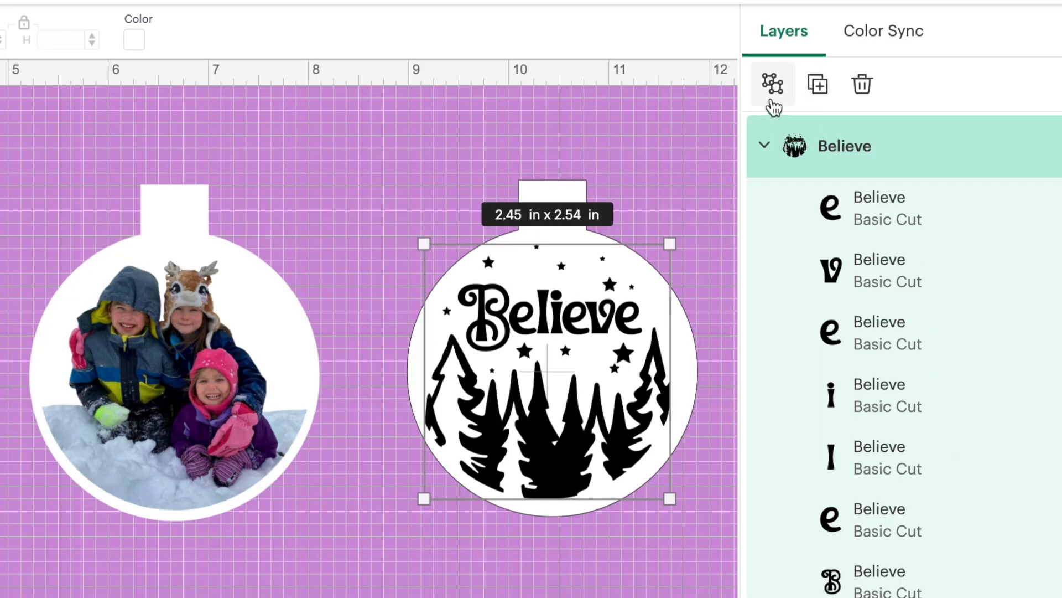
# - Ungroup the Believe design and recolour all seven letters of the word Believe dark red
pyautogui.click(773, 87)
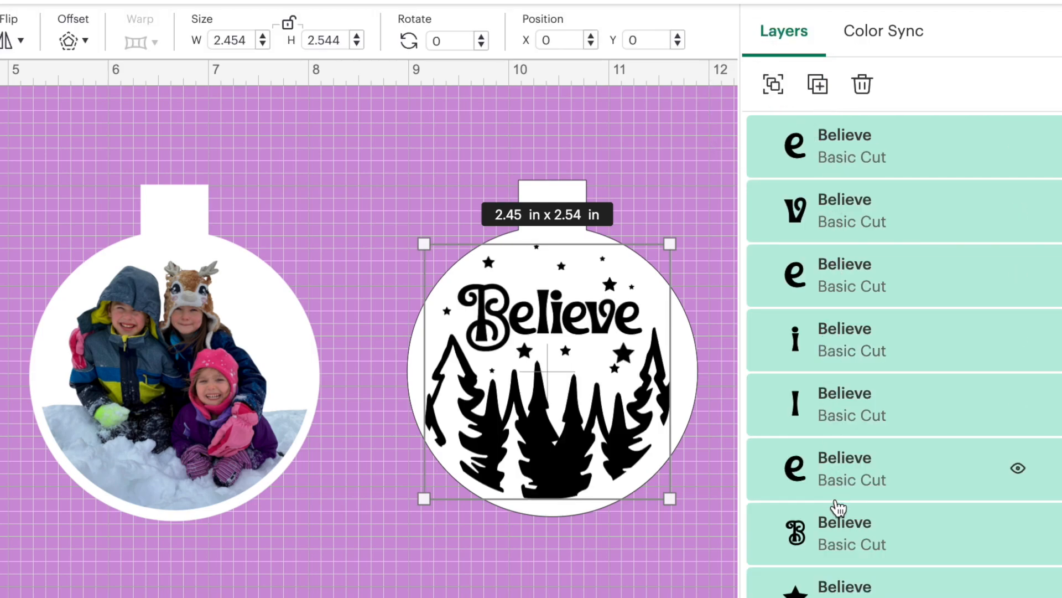
pyautogui.click(696, 169)
pyautogui.click(891, 166)
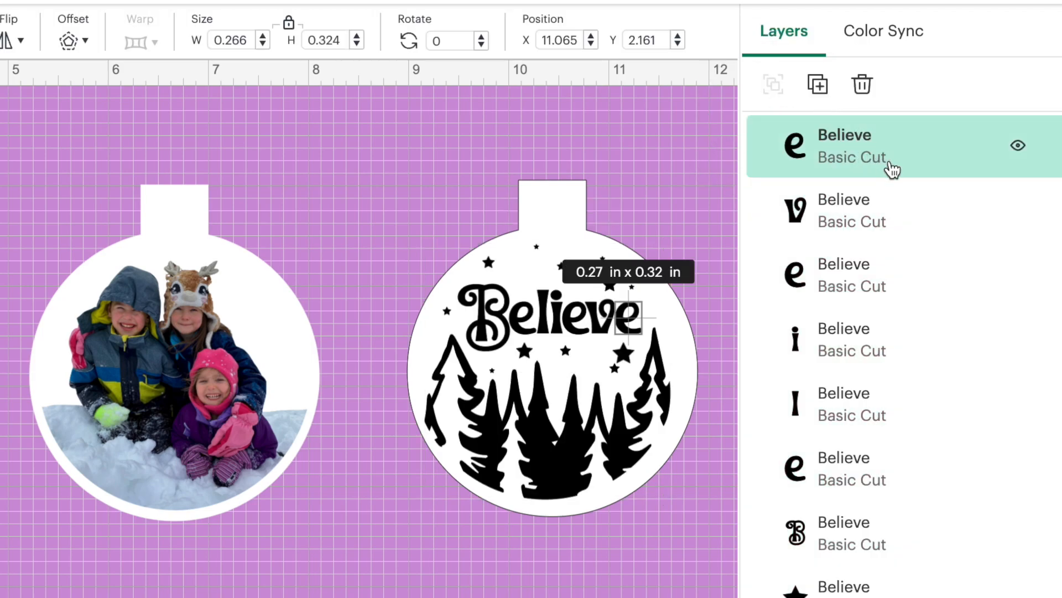
pyautogui.keyDown('shift'); pyautogui.click(848, 224); pyautogui.keyUp('shift')
pyautogui.keyDown('shift'); pyautogui.click(844, 285); pyautogui.keyUp('shift')
pyautogui.keyDown('shift'); pyautogui.click(836, 339); pyautogui.keyUp('shift')
pyautogui.keyDown('shift'); pyautogui.click(833, 414); pyautogui.keyUp('shift')
pyautogui.keyDown('shift'); pyautogui.click(835, 465); pyautogui.keyUp('shift')
pyautogui.keyDown('shift'); pyautogui.click(844, 526); pyautogui.keyUp('shift')
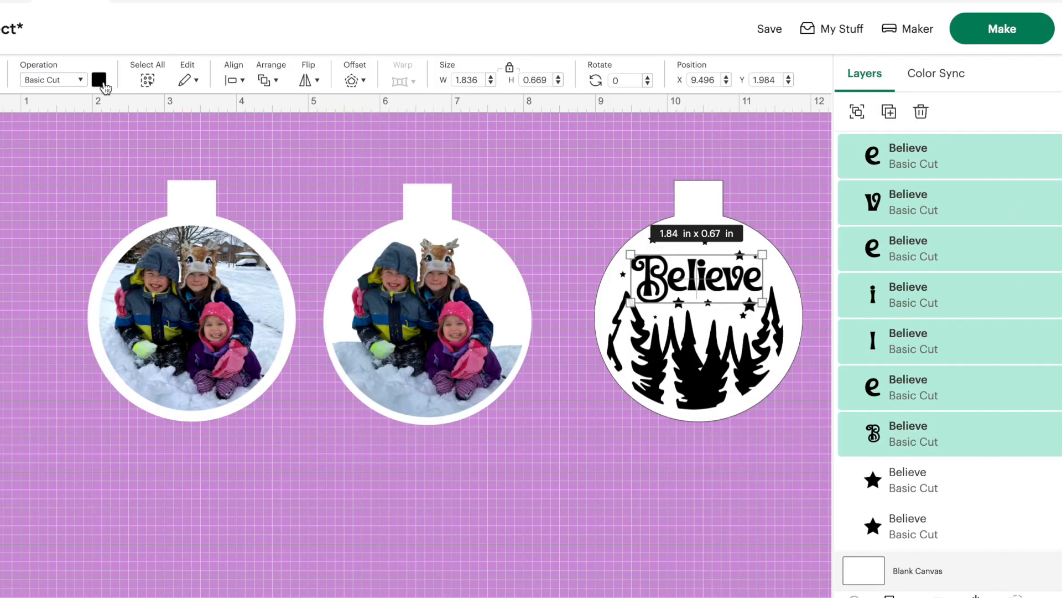
pyautogui.click(101, 81)
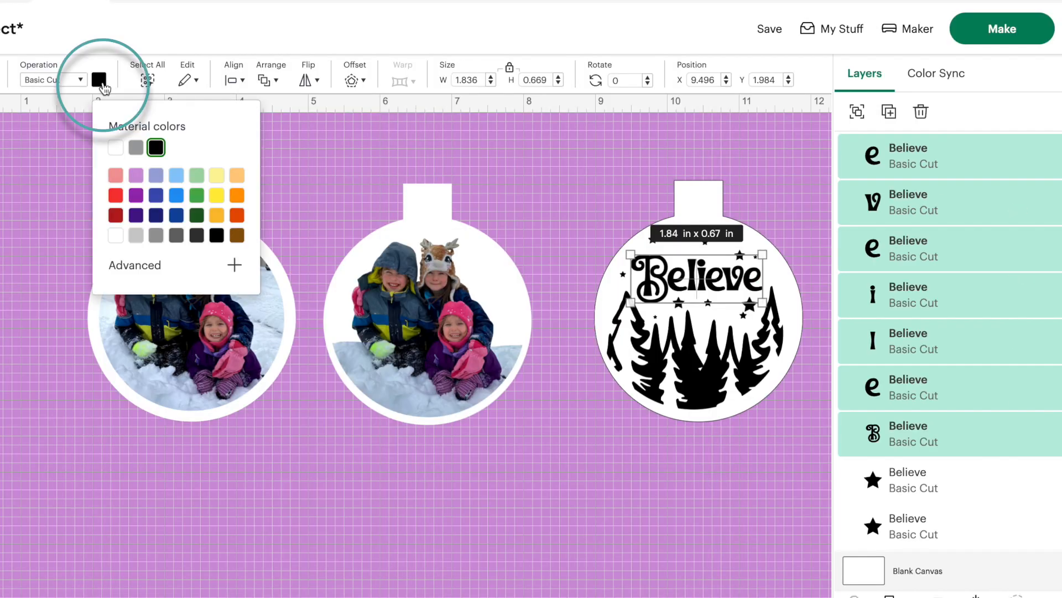
pyautogui.click(115, 215)
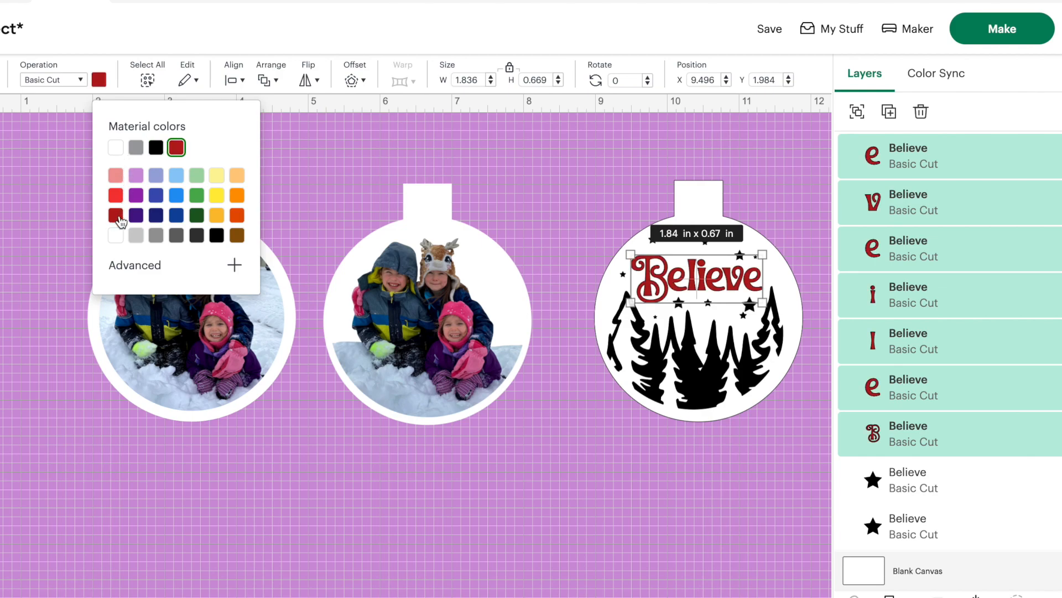
pyautogui.click(575, 354)
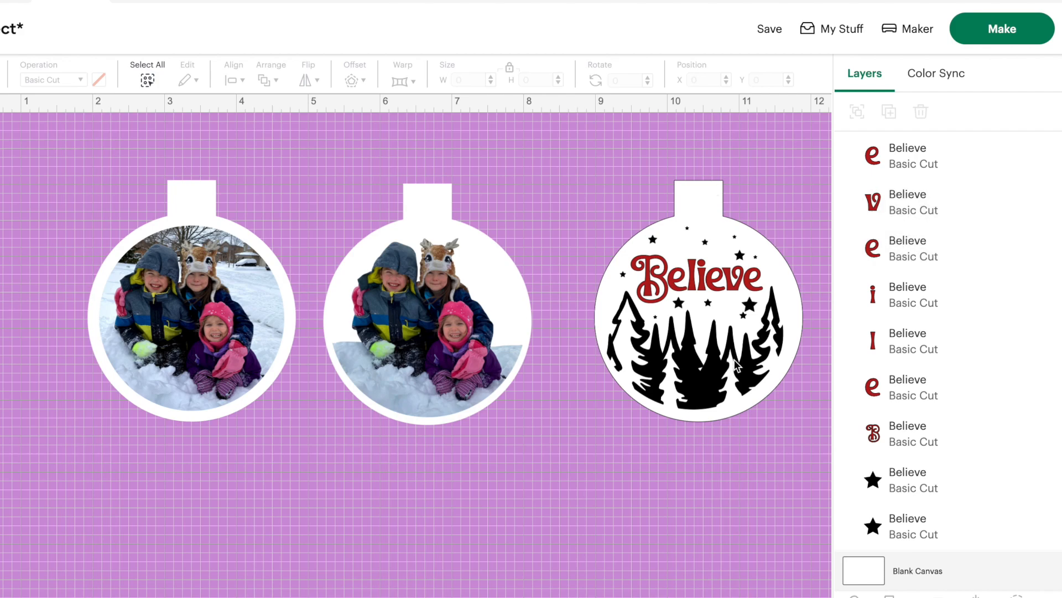
# - Move the blank ornament out from behind the Believe design and group all the letters, stars and trees together
pyautogui.click(672, 370)
pyautogui.click(616, 195)
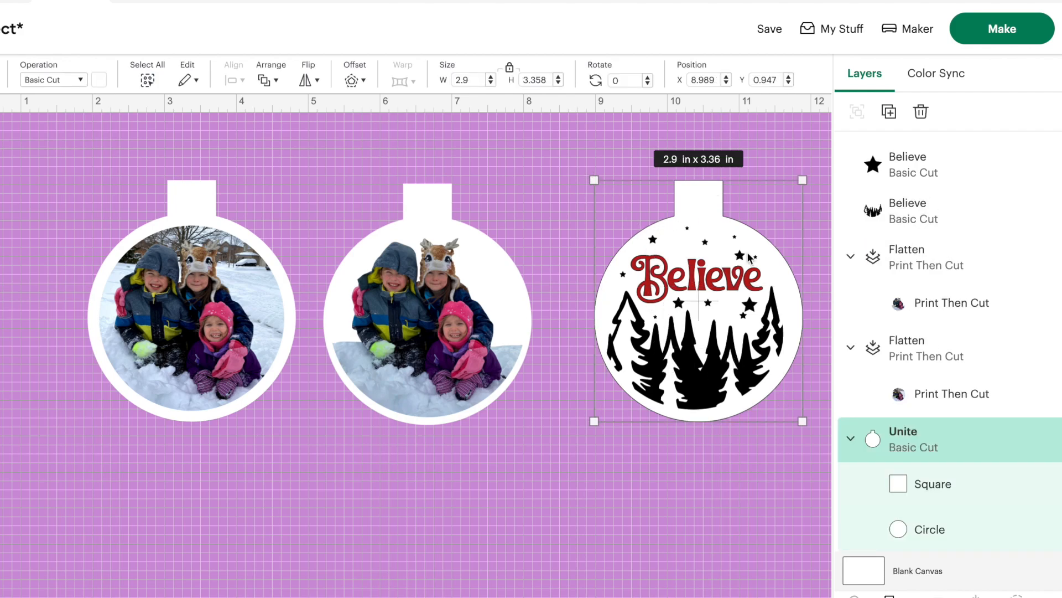
pyautogui.click(717, 197)
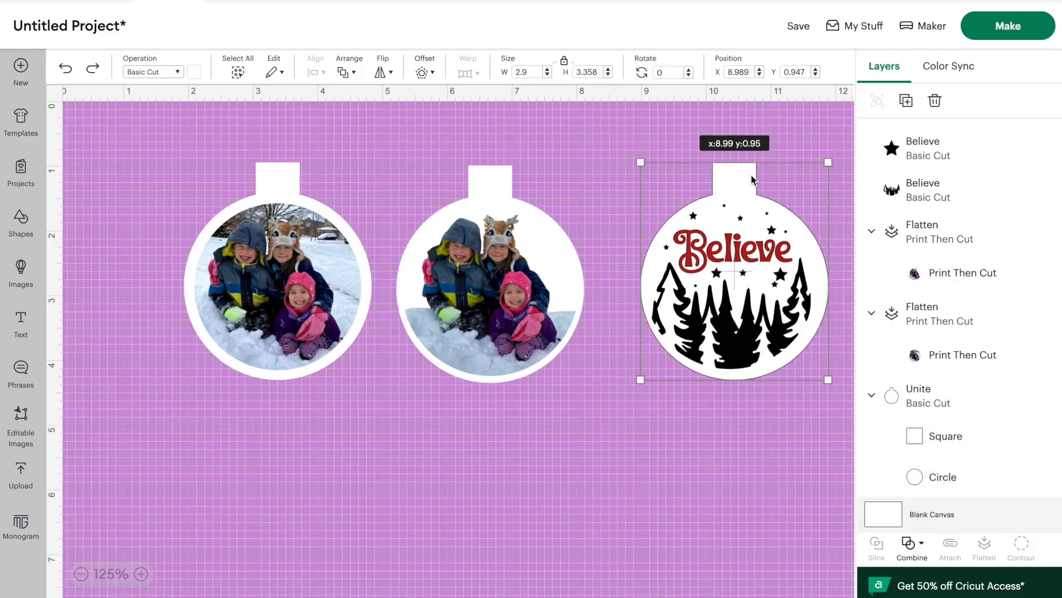
pyautogui.moveTo(717, 197); pyautogui.dragTo(517, 362)
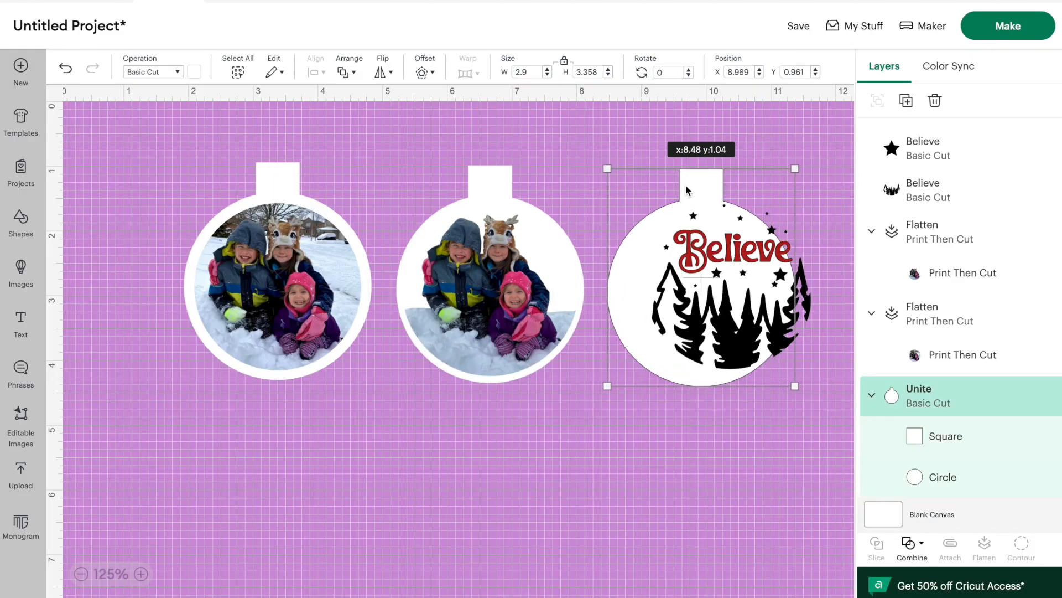
pyautogui.moveTo(650, 169); pyautogui.dragTo(828, 395)
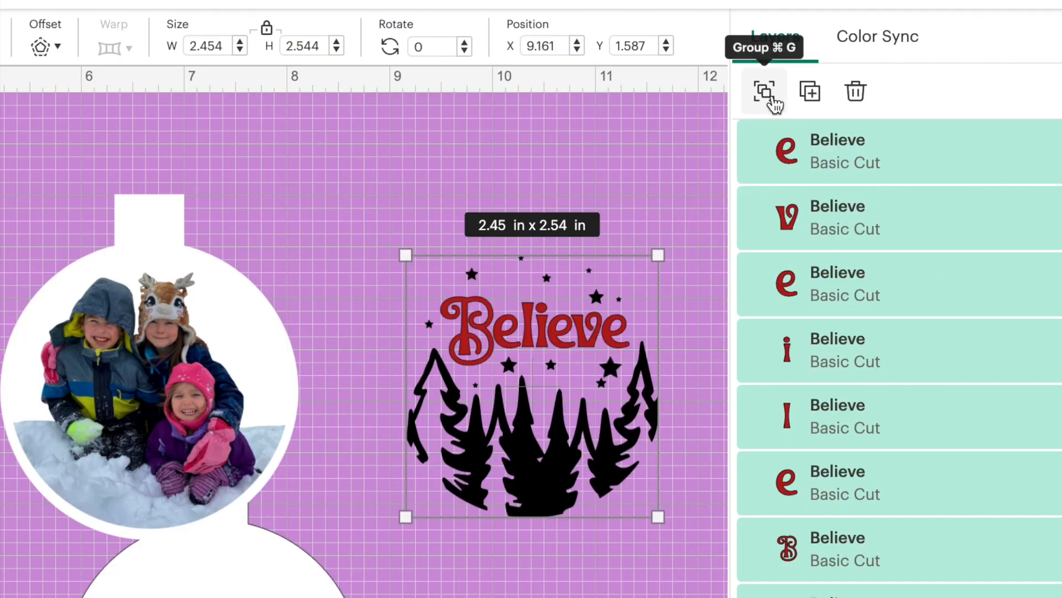
pyautogui.click(879, 101)
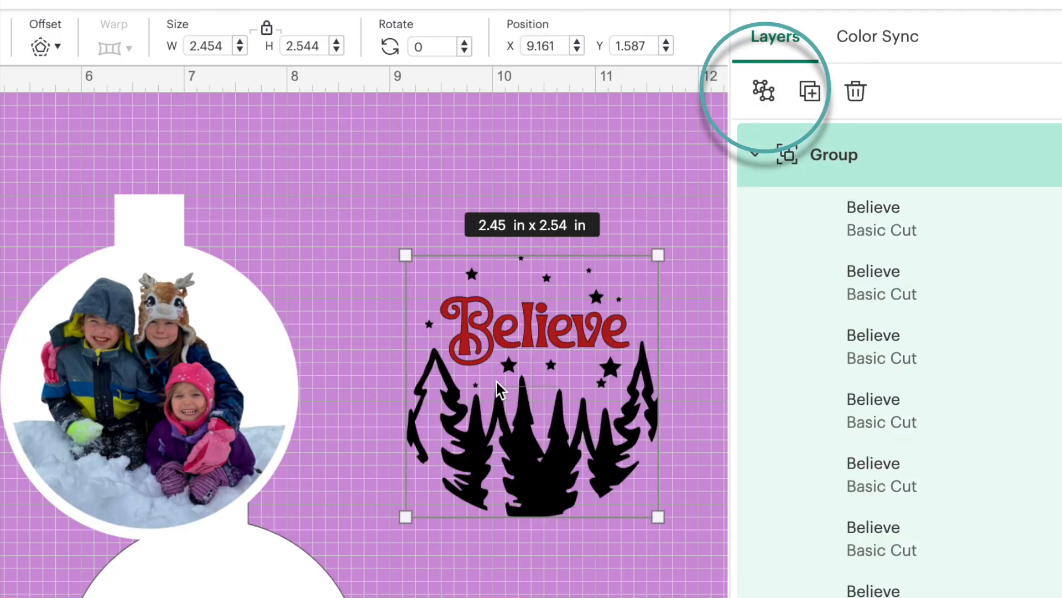
# - Bring the blank ornament back, fit the grouped Believe design inside it and centre the two horizontally
pyautogui.moveTo(496, 383); pyautogui.dragTo(526, 503)
pyautogui.moveTo(239, 588); pyautogui.dragTo(510, 290)
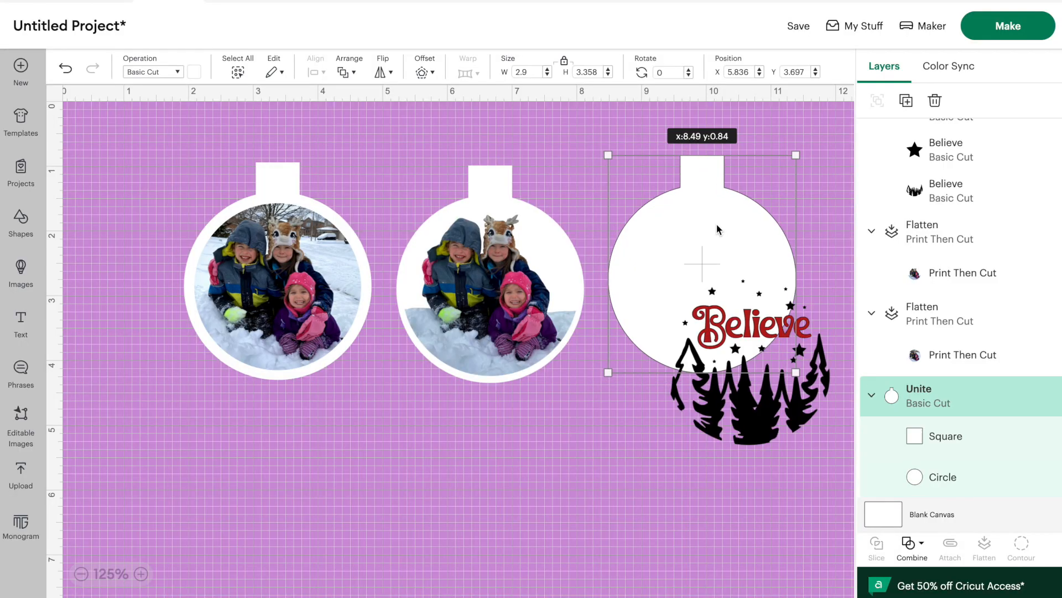
pyautogui.moveTo(717, 229); pyautogui.dragTo(719, 223)
pyautogui.moveTo(760, 444); pyautogui.dragTo(713, 355)
pyautogui.moveTo(733, 253); pyautogui.dragTo(735, 257)
pyautogui.click(756, 443)
pyautogui.moveTo(748, 460); pyautogui.dragTo(763, 314)
pyautogui.click(320, 82)
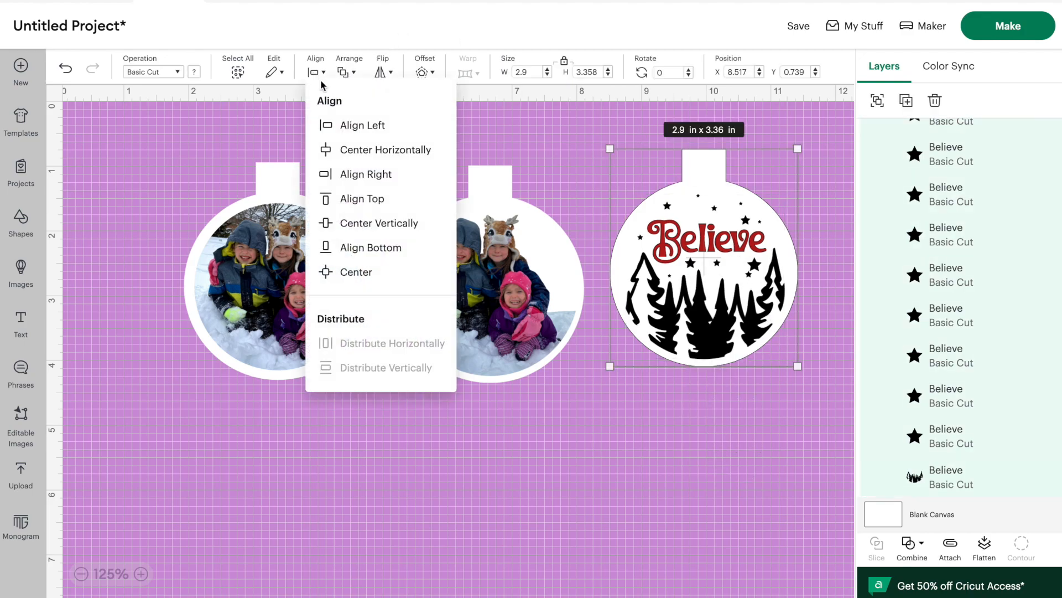
pyautogui.click(365, 150)
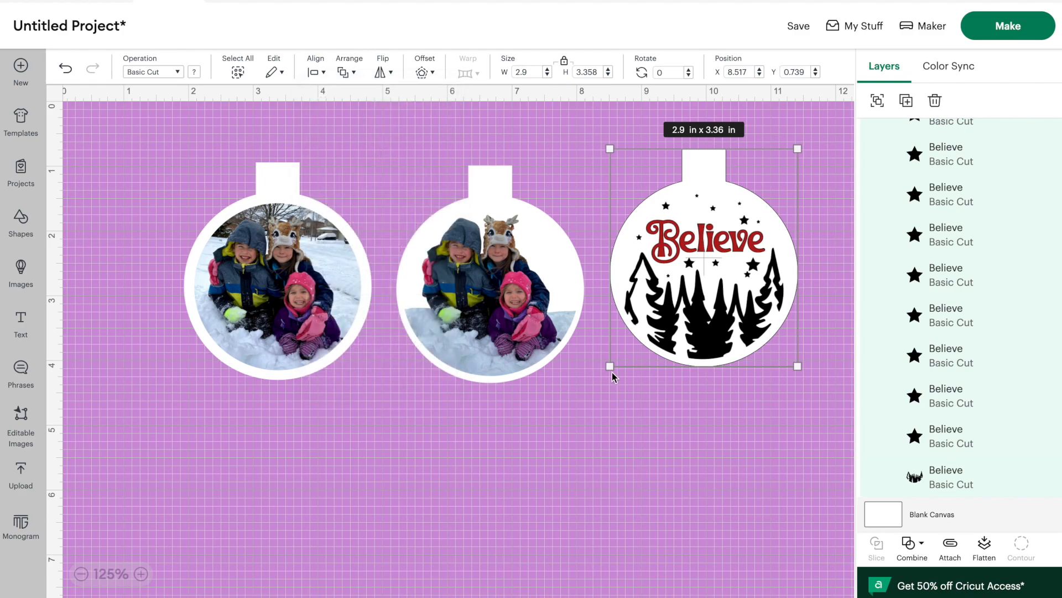
pyautogui.click(693, 461)
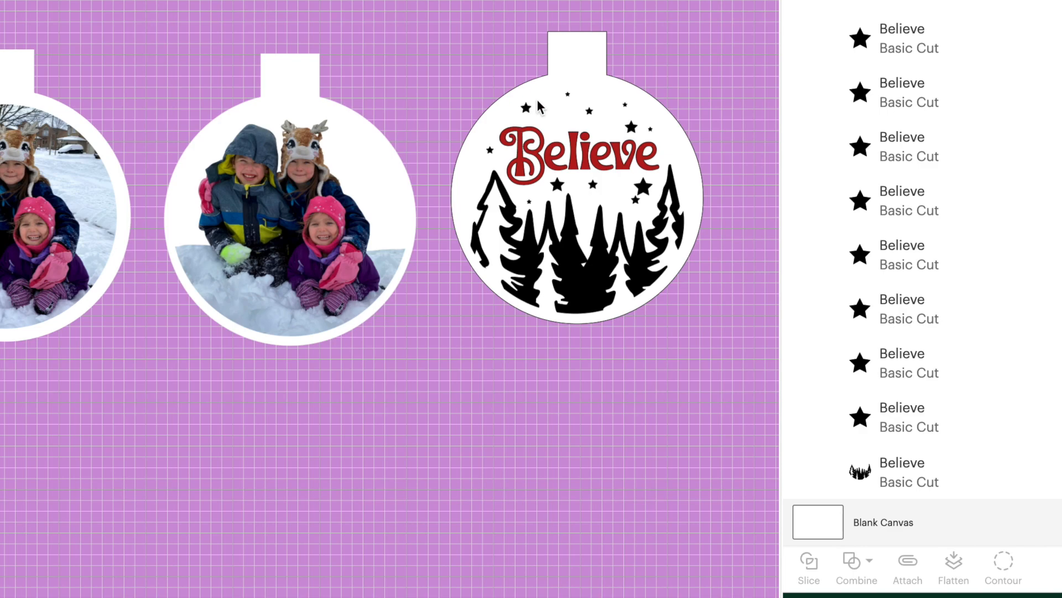
# - Flatten the Believe design and its ornament shape into one Print Then Cut image
pyautogui.moveTo(466, 22); pyautogui.dragTo(686, 345)
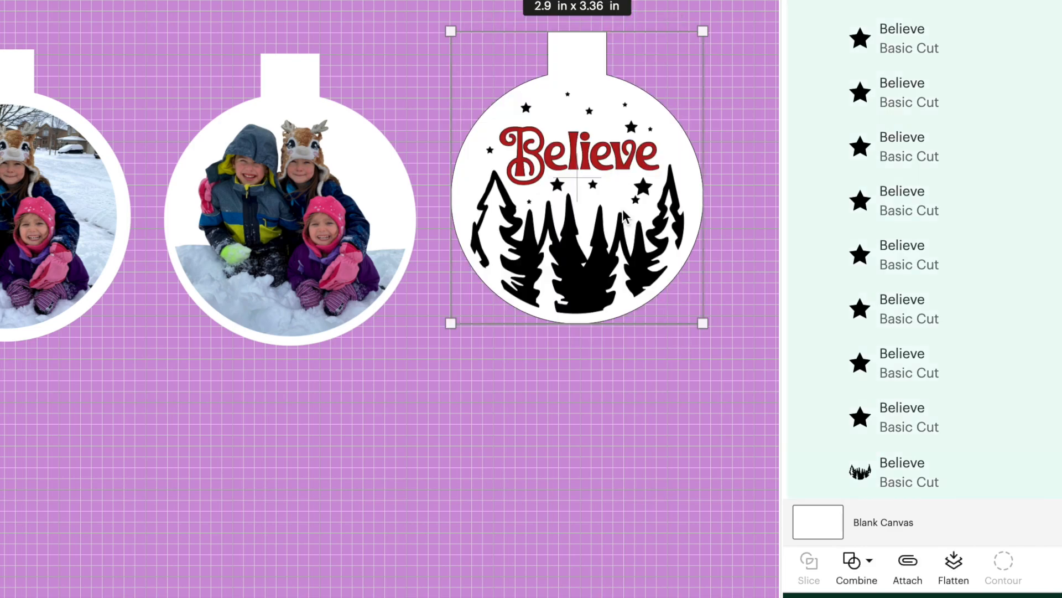
pyautogui.click(958, 577)
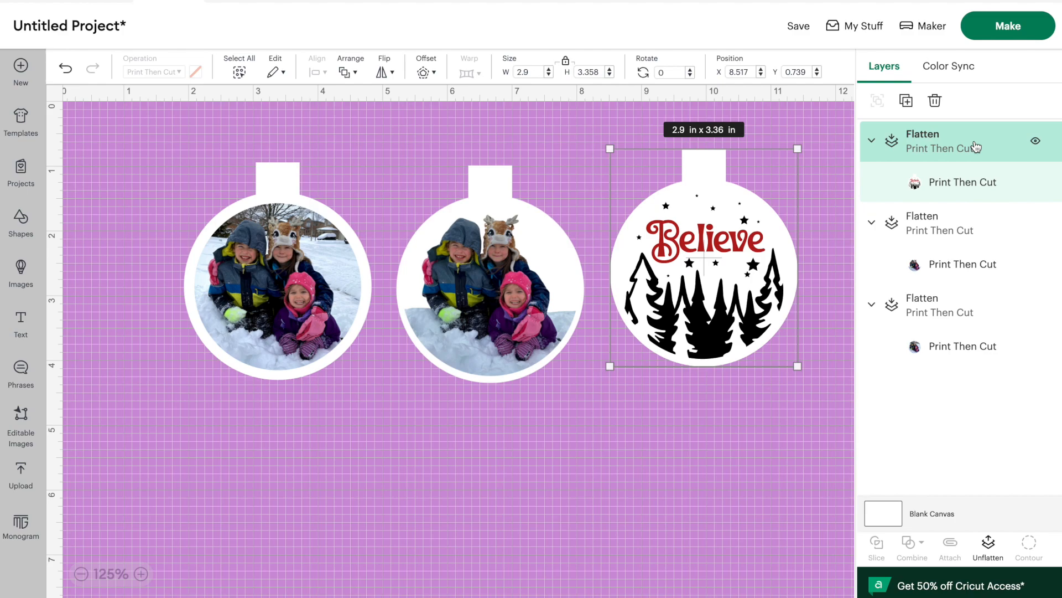
# - Shift the three flattened ornaments toward the start of the canvas, keeping them side by side
pyautogui.moveTo(292, 247); pyautogui.dragTo(242, 234)
pyautogui.moveTo(492, 289); pyautogui.dragTo(434, 287)
pyautogui.moveTo(714, 288); pyautogui.dragTo(659, 298)
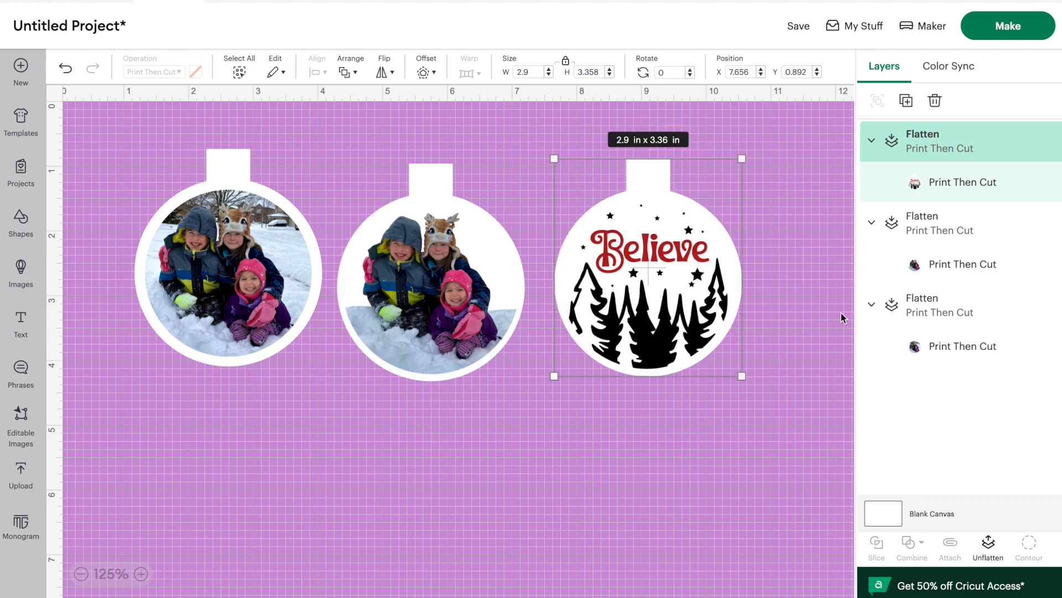
# - Send the project to mat preparation with an 8.5 in x 11 in (Letter) material size and 2 project copies
pyautogui.click(1020, 28)
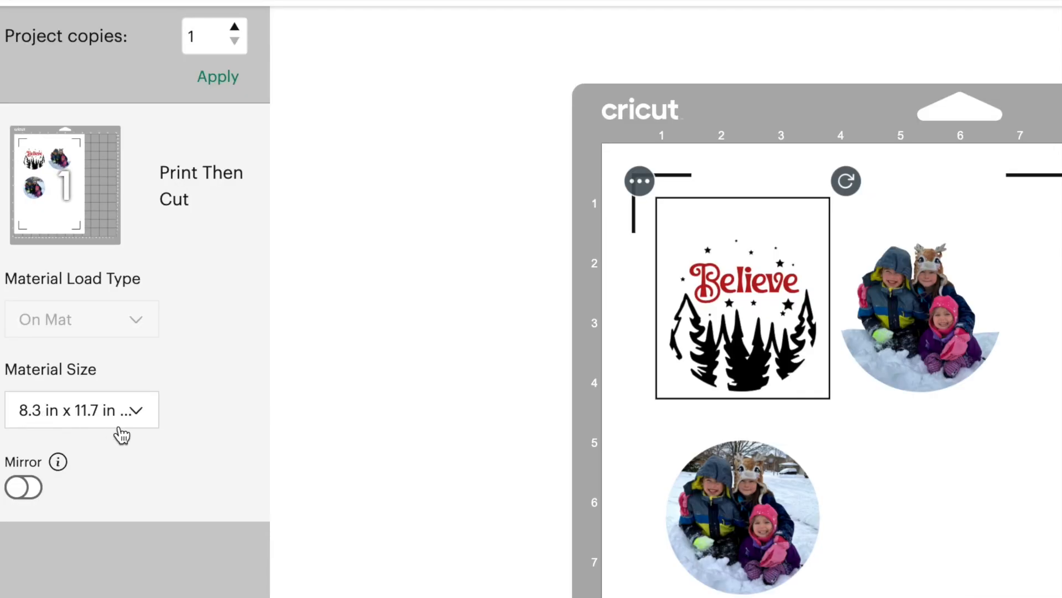
pyautogui.click(135, 420)
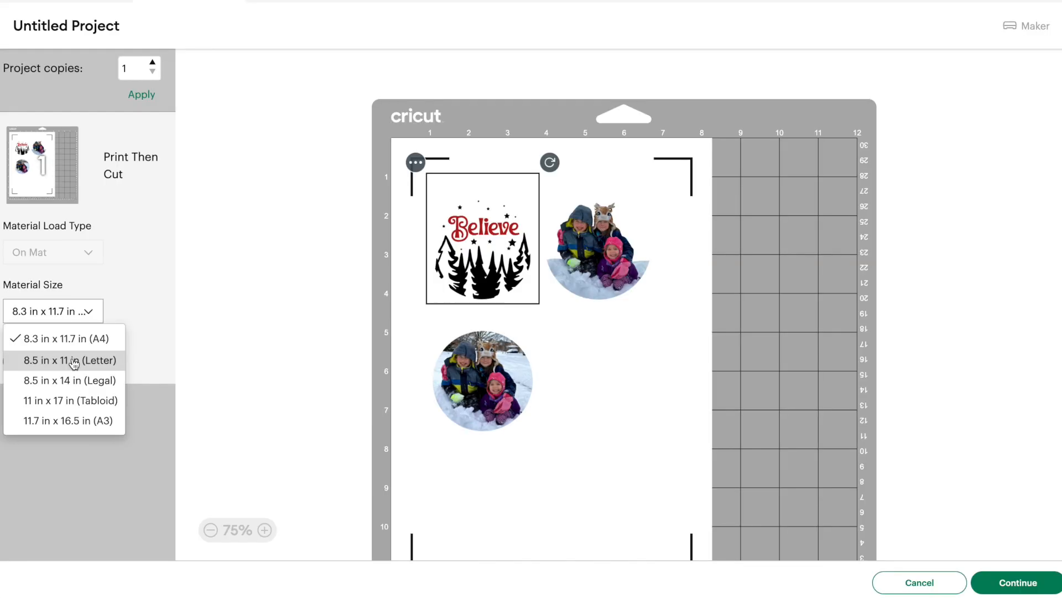
pyautogui.click(114, 489)
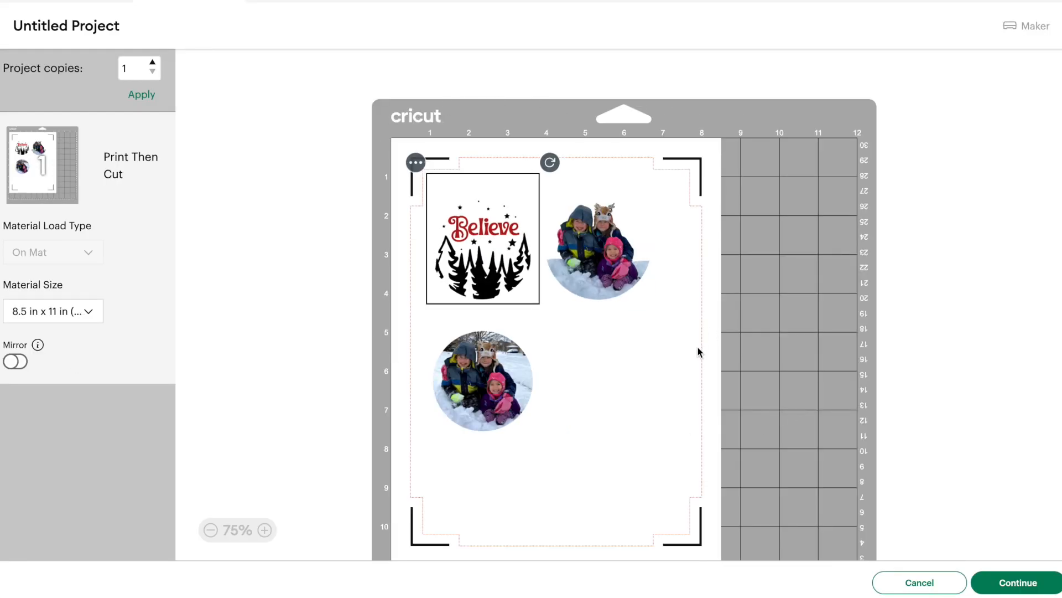
pyautogui.scroll(-1, 698, 351)
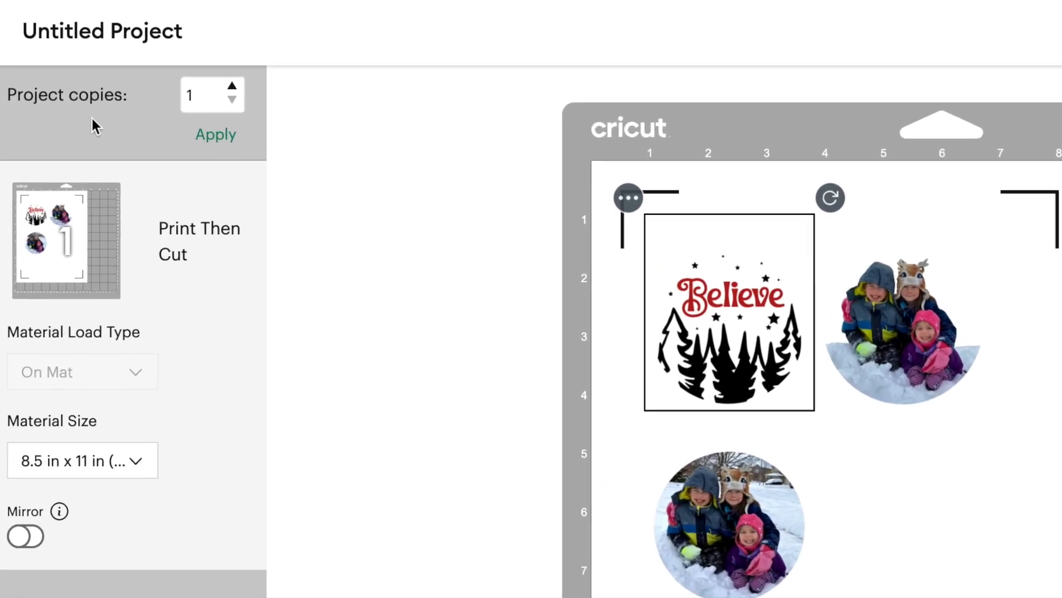
pyautogui.click(229, 85)
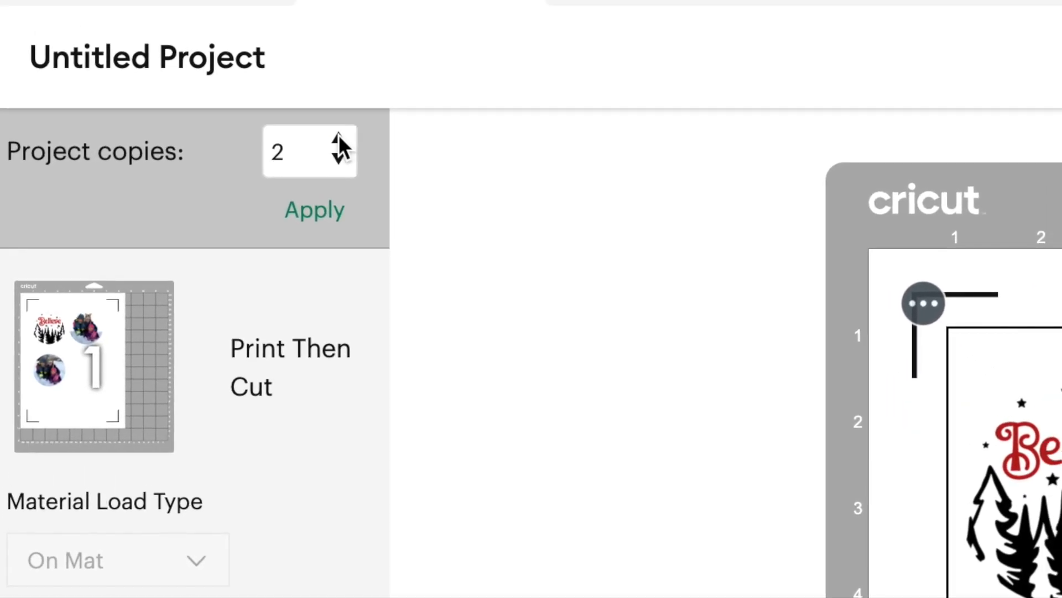
pyautogui.click(314, 211)
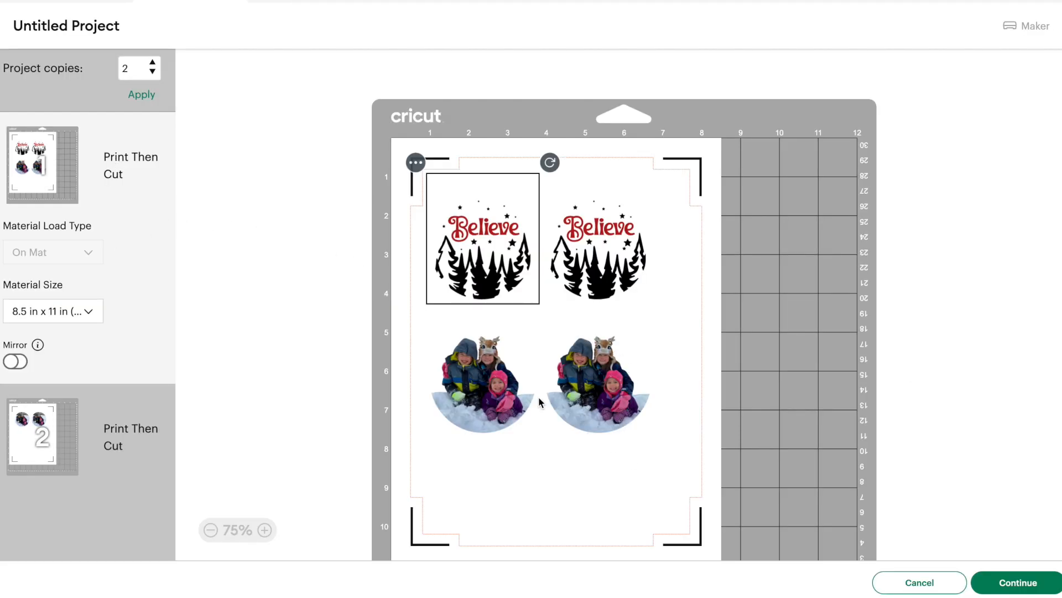
# - Move one full-photo ornament from the second mat onto the first mat
pyautogui.click(26, 435)
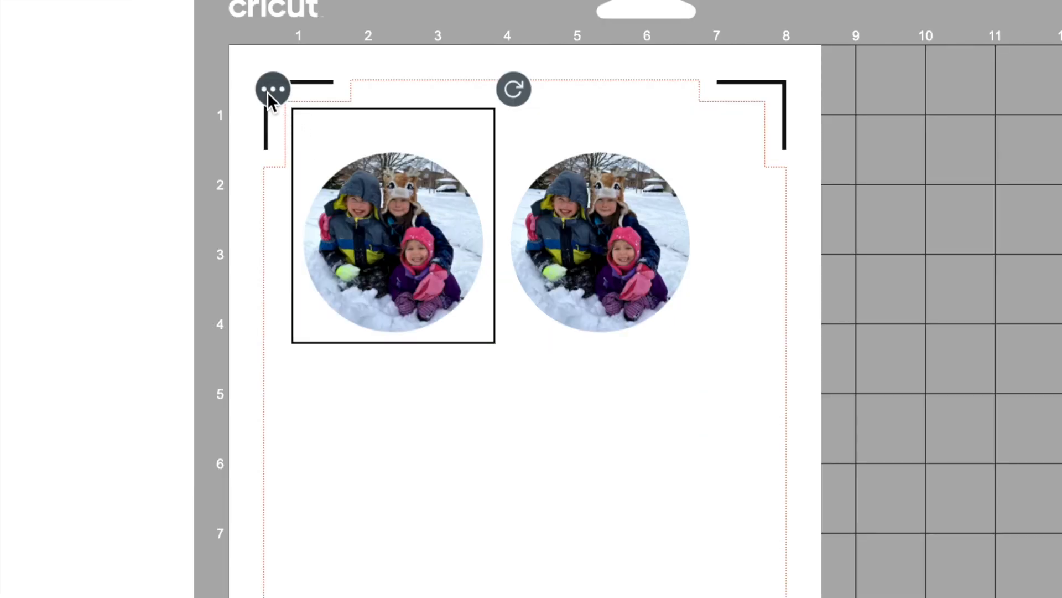
pyautogui.click(267, 92)
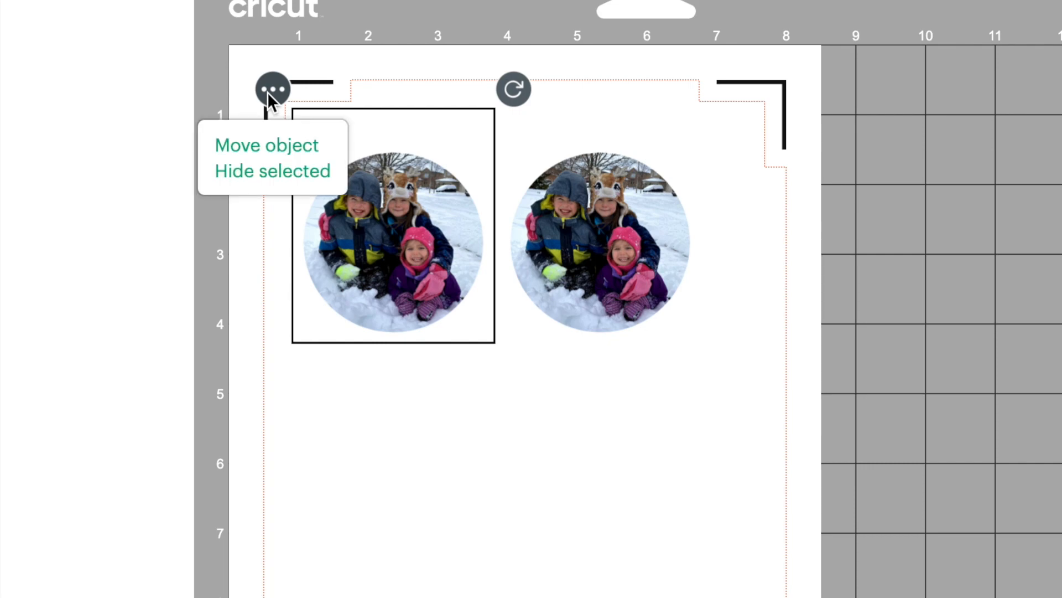
pyautogui.click(284, 146)
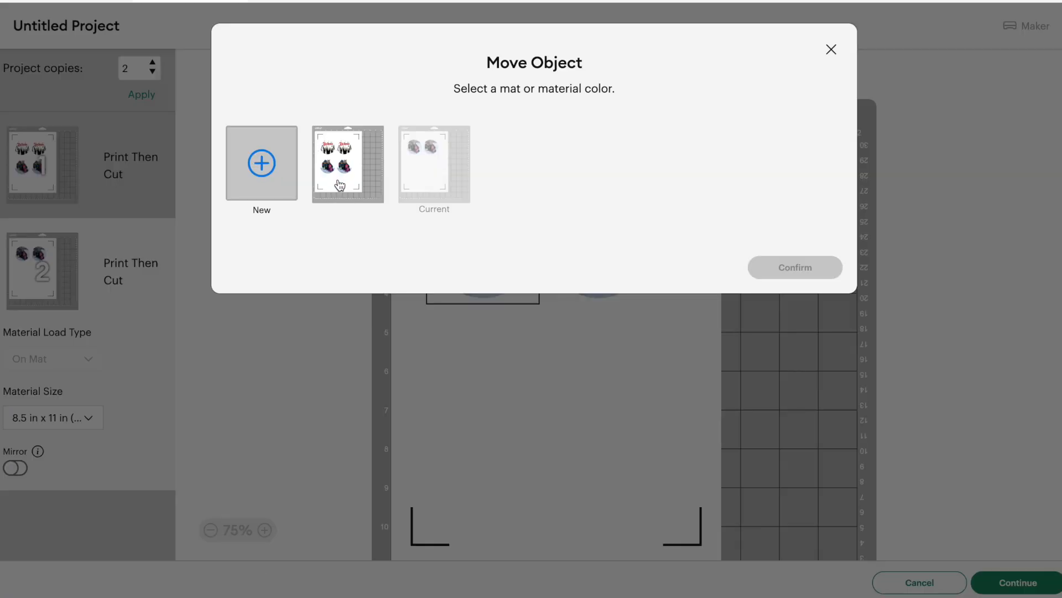
pyautogui.click(340, 185)
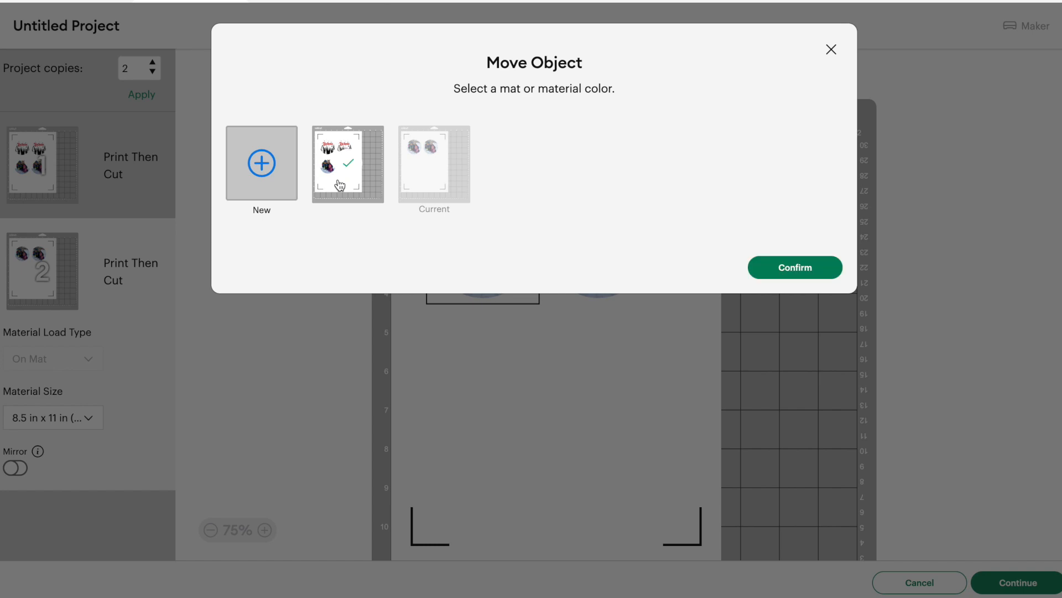
pyautogui.click(807, 273)
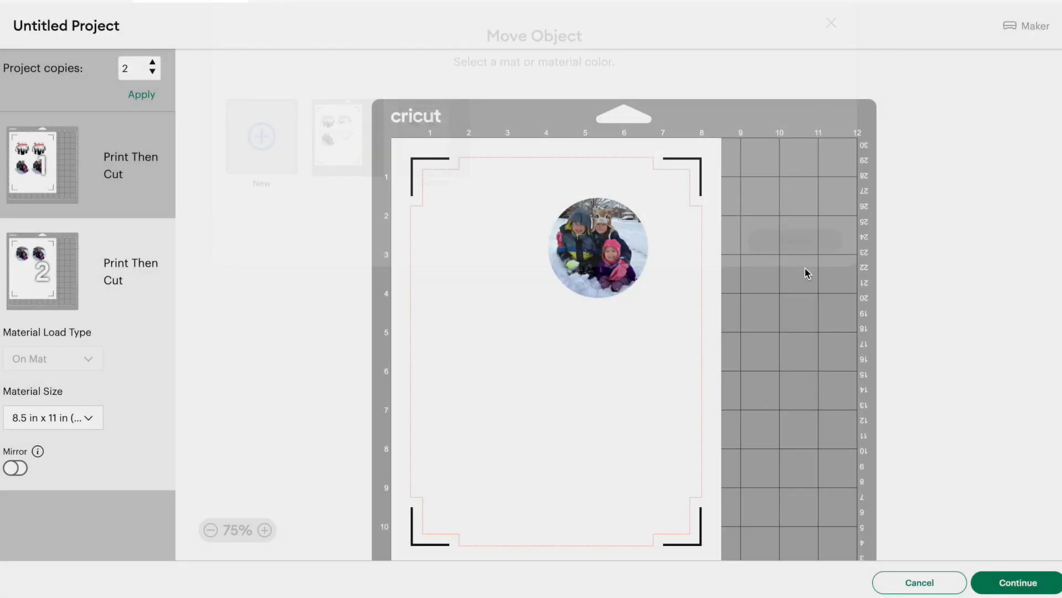
# - Place the moved photo ornament in the empty space below the cut-out photos and rotate it a quarter turn counterclockwise
pyautogui.moveTo(489, 224); pyautogui.dragTo(507, 482)
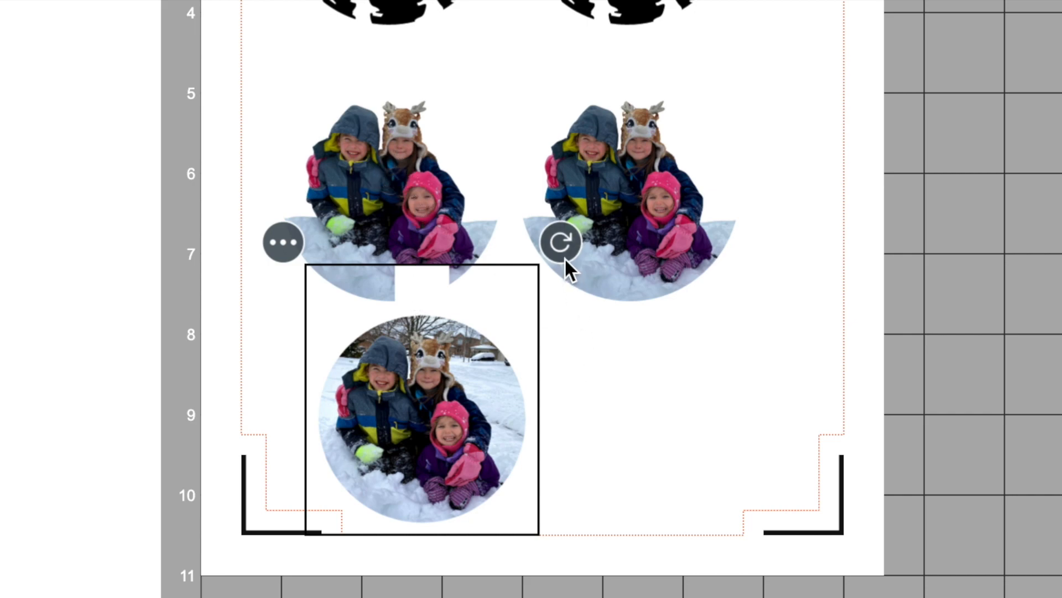
pyautogui.moveTo(561, 241); pyautogui.dragTo(166, 133)
pyautogui.moveTo(467, 450); pyautogui.dragTo(470, 450)
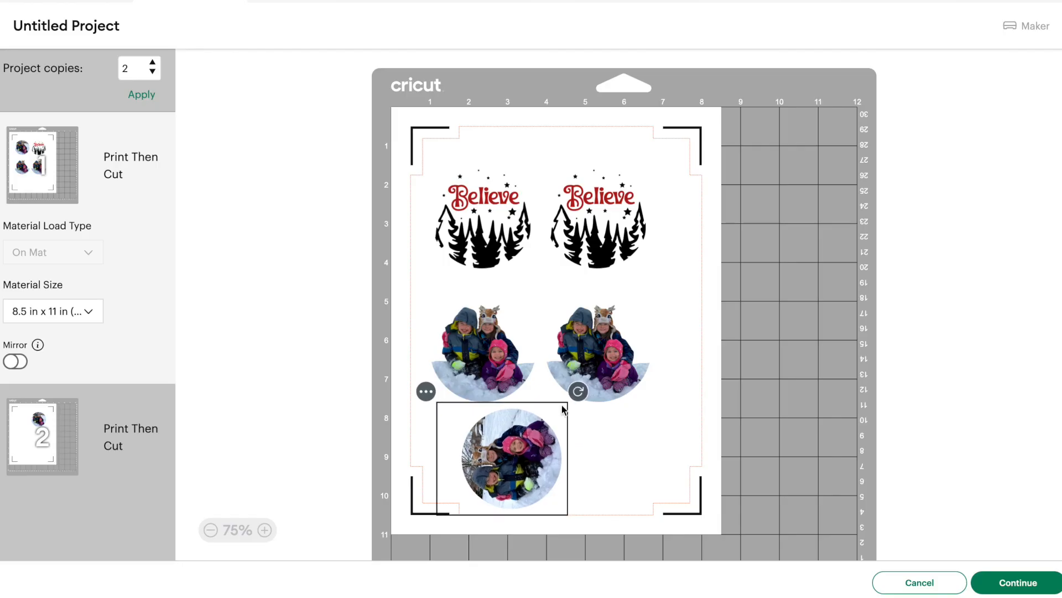
# - Spread the two Believe ornaments and two cut-out photo ornaments apart and upward within the first mat's printable area
pyautogui.moveTo(597, 234); pyautogui.dragTo(618, 222)
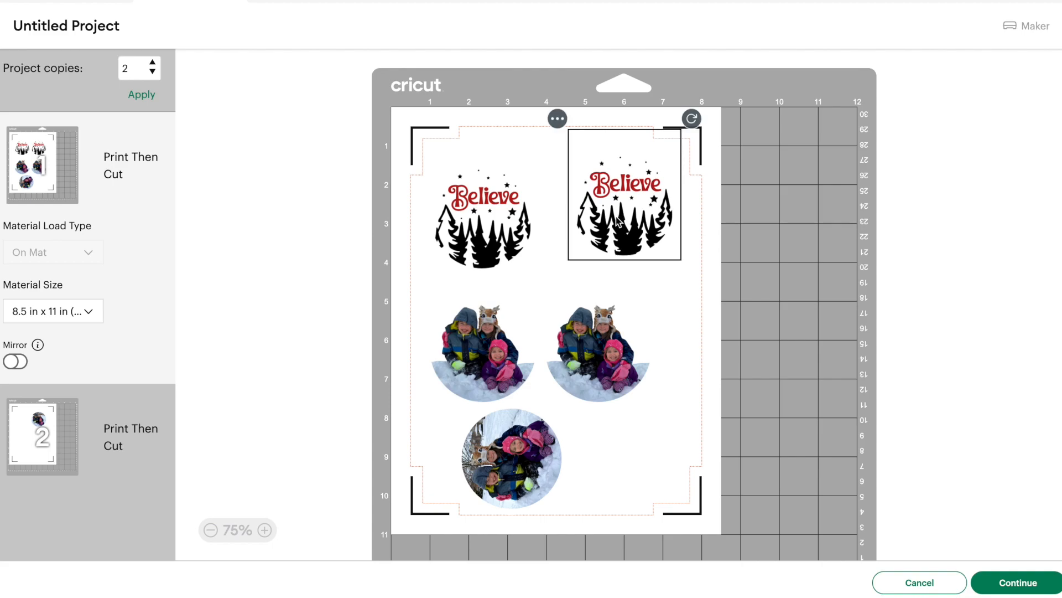
pyautogui.moveTo(488, 240); pyautogui.dragTo(479, 226)
pyautogui.moveTo(628, 357); pyautogui.dragTo(673, 346)
pyautogui.moveTo(474, 335); pyautogui.dragTo(472, 317)
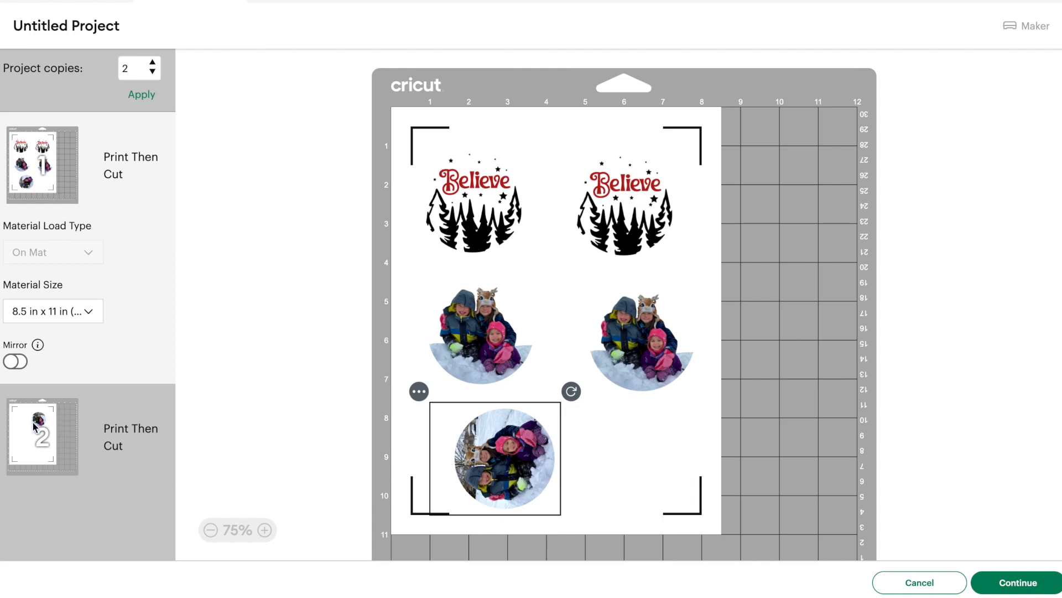
# - Move the remaining full-photo ornament from the second mat onto the first mat
pyautogui.click(34, 426)
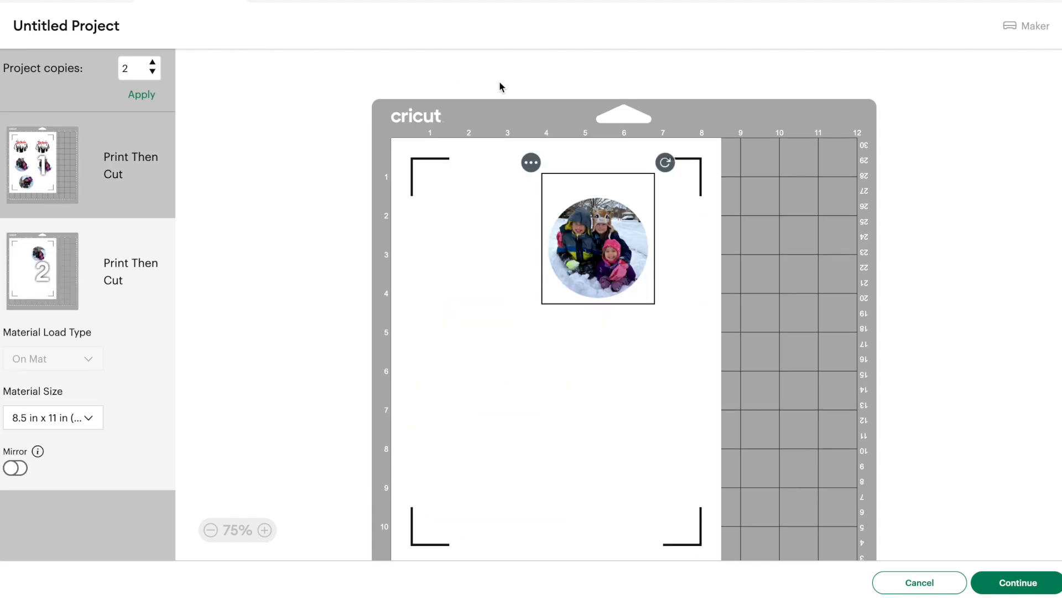
pyautogui.click(528, 162)
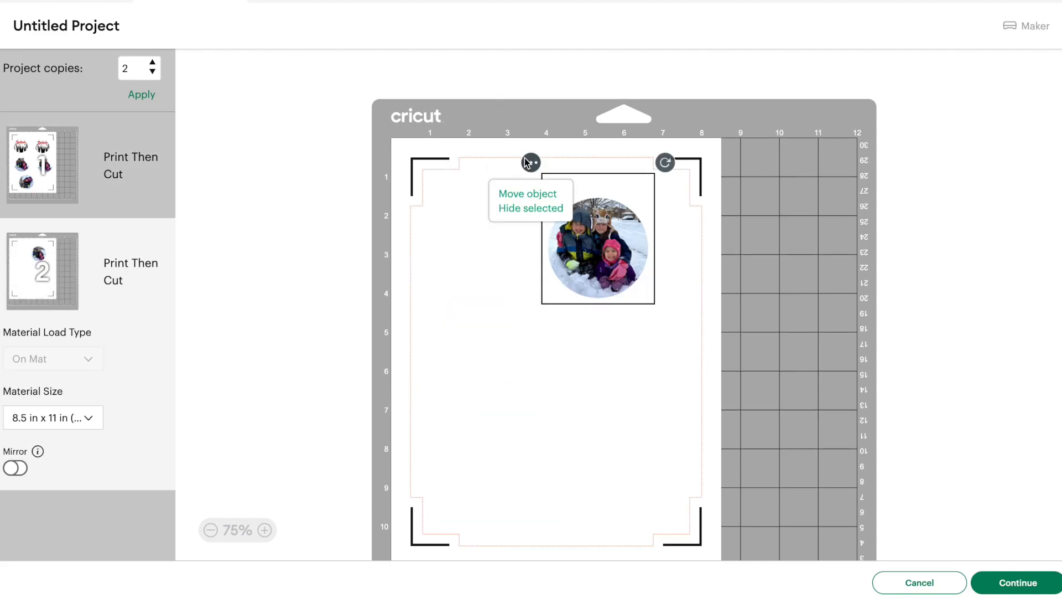
pyautogui.click(547, 194)
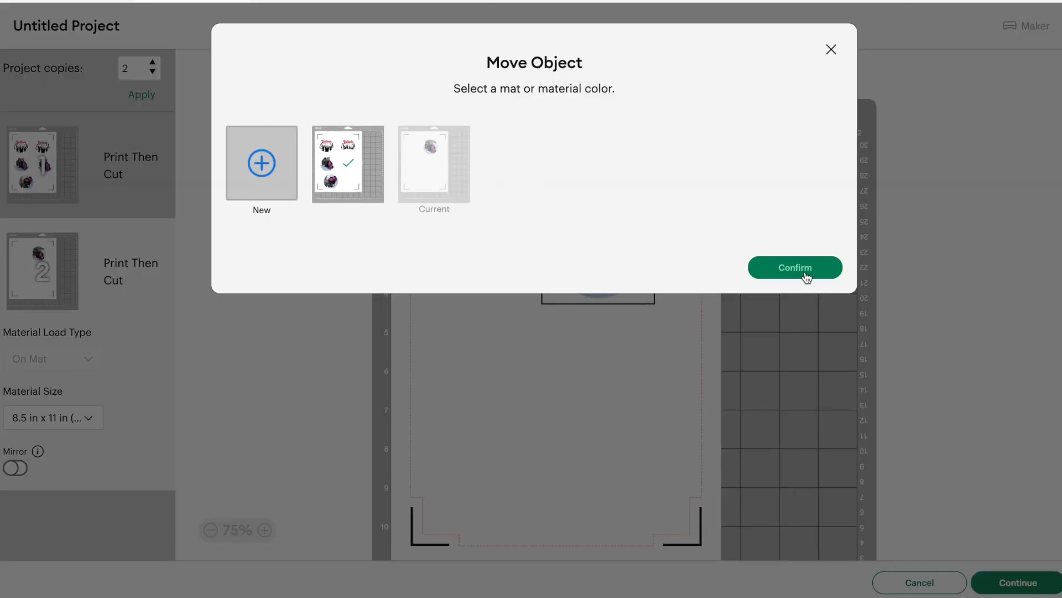
pyautogui.click(806, 271)
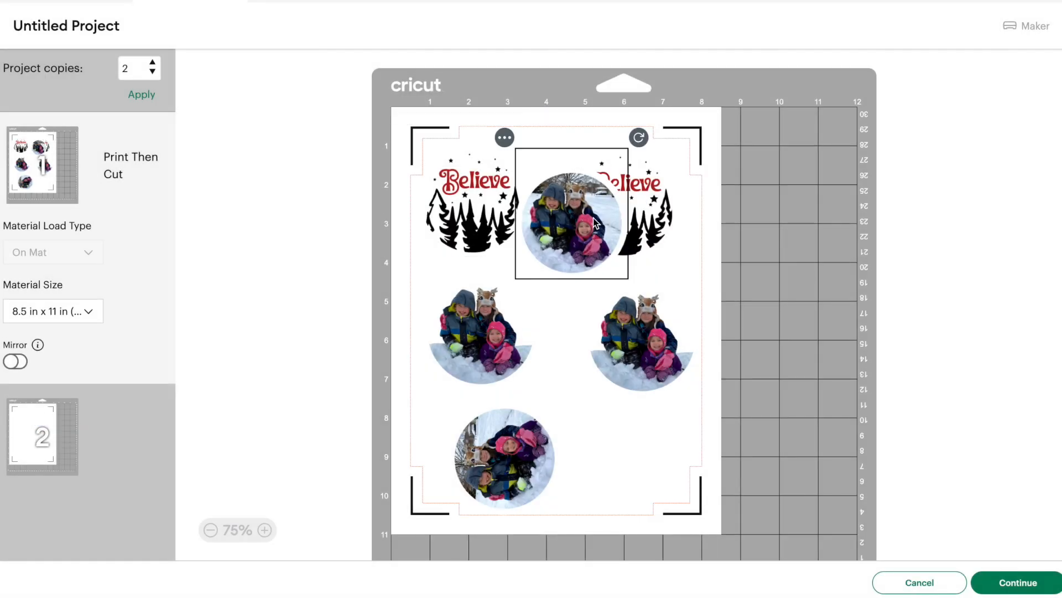
# - Place the moved photo ornament beside the other full-photo ornament, rotate it a quarter turn clockwise, and nudge the cut-out photo above it upward
pyautogui.moveTo(601, 264); pyautogui.dragTo(646, 463)
pyautogui.moveTo(686, 372); pyautogui.dragTo(712, 533)
pyautogui.click(629, 395)
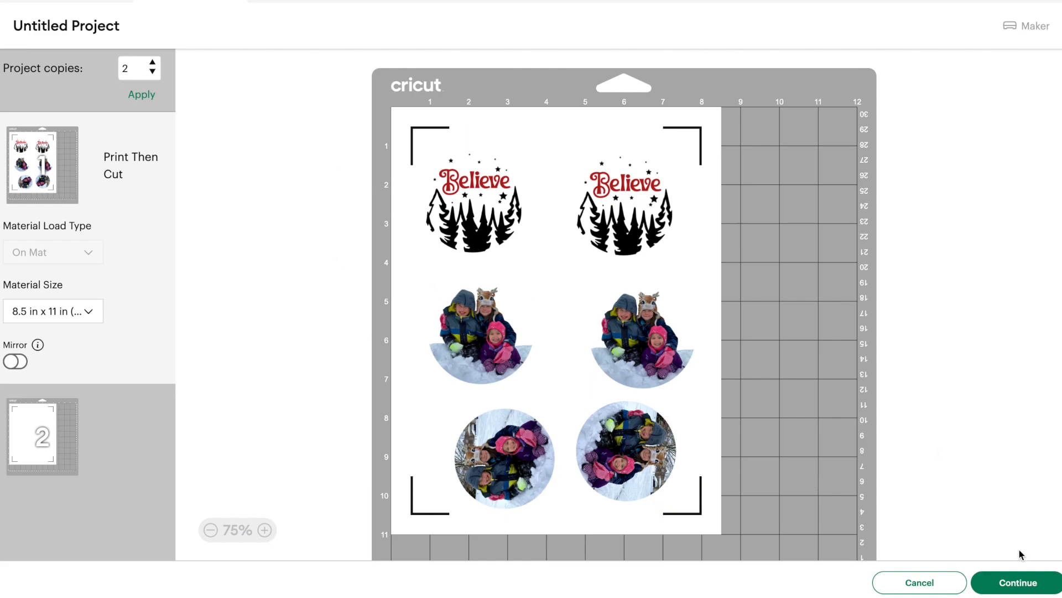
# - Send the first mat to the printer with Add Bleed turned off and Use System Dialog turned on
pyautogui.click(1019, 582)
pyautogui.click(277, 193)
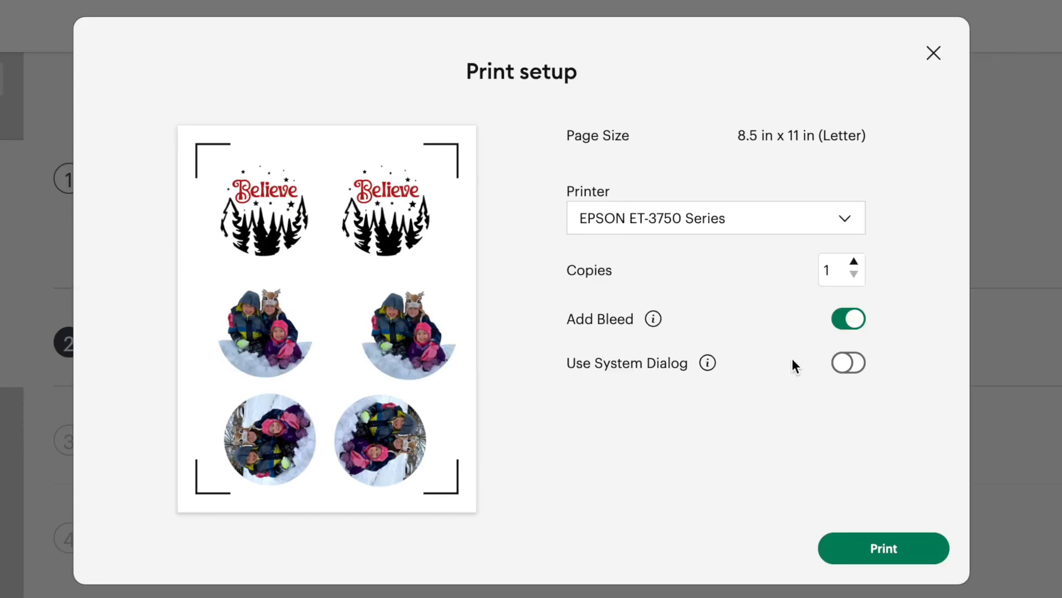
pyautogui.click(852, 324)
pyautogui.click(846, 366)
pyautogui.click(897, 549)
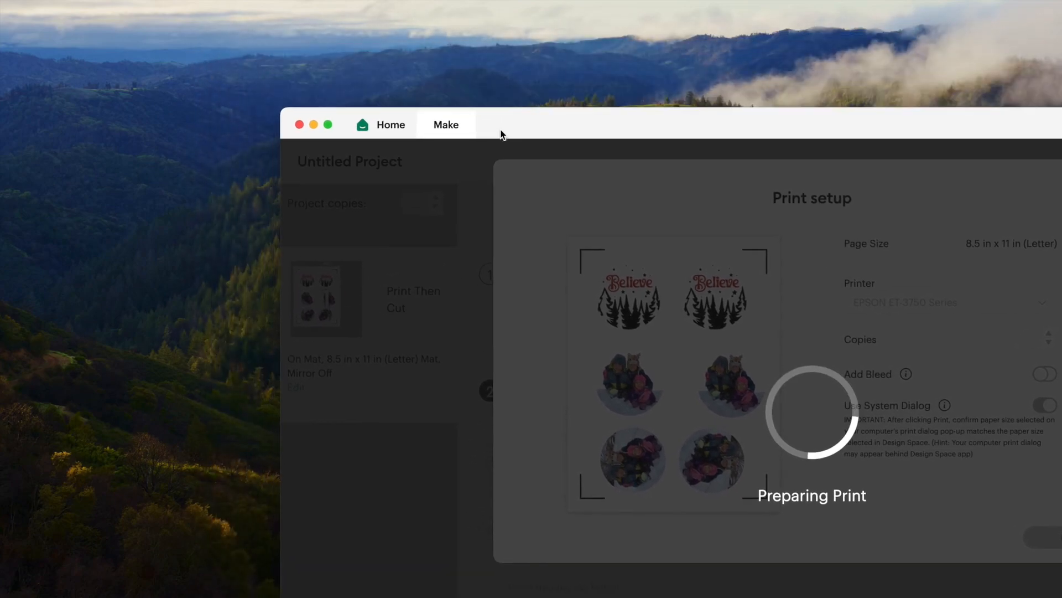
# - Move the Design Space window aside to uncover the system print dialog, and bring that dialog into clear view
pyautogui.moveTo(501, 135); pyautogui.dragTo(743, 32)
pyautogui.click(475, 325)
pyautogui.moveTo(474, 330); pyautogui.dragTo(398, 125)
# - Set the print quality to Best in the Media & Quality settings and show the available media types
pyautogui.scroll(-3, 684, 260)
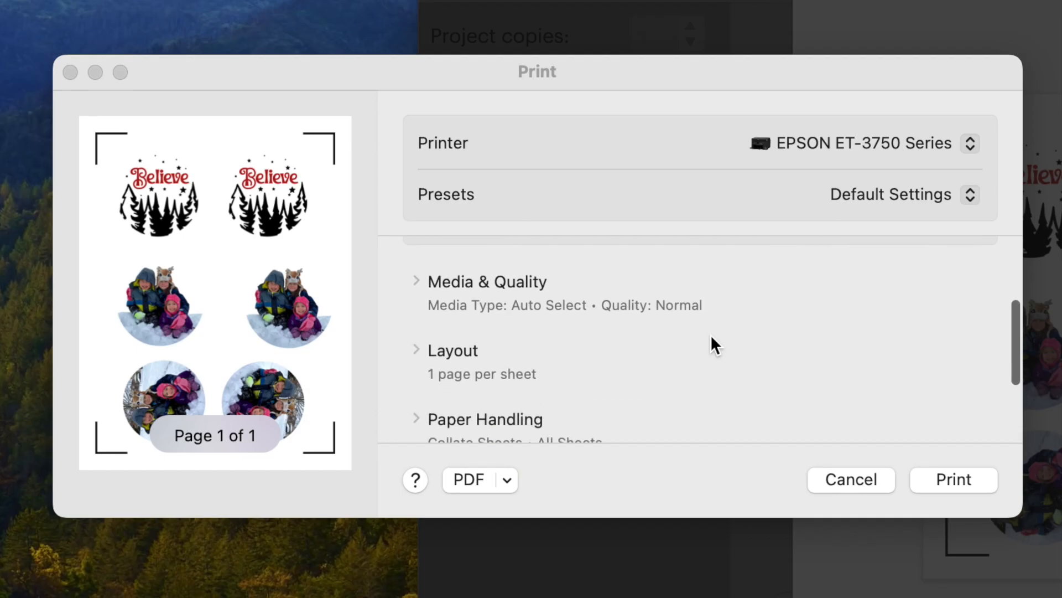
pyautogui.click(463, 274)
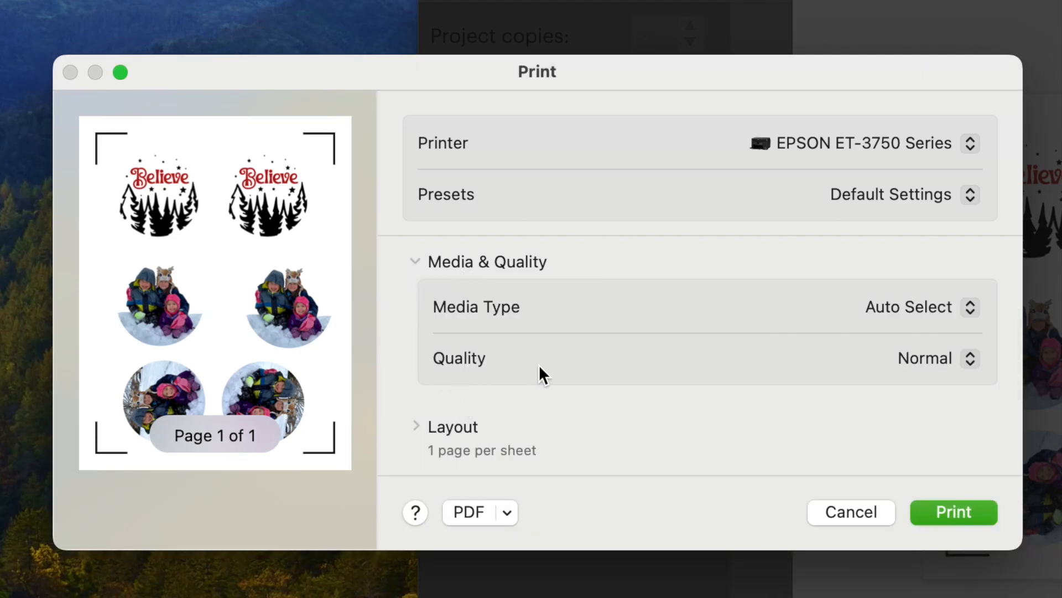
pyautogui.click(888, 368)
pyautogui.click(936, 389)
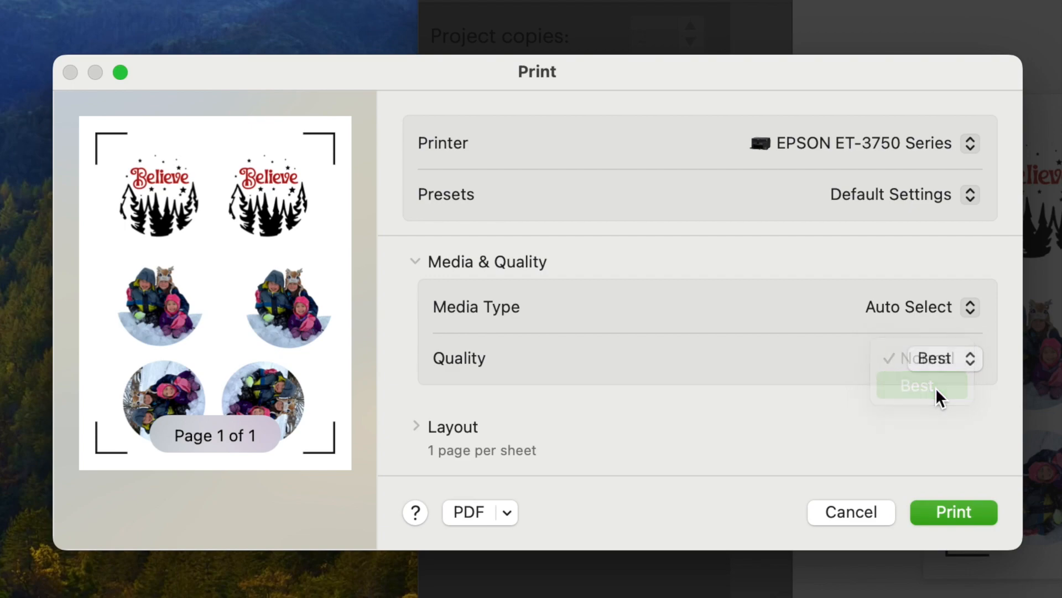
pyautogui.click(934, 314)
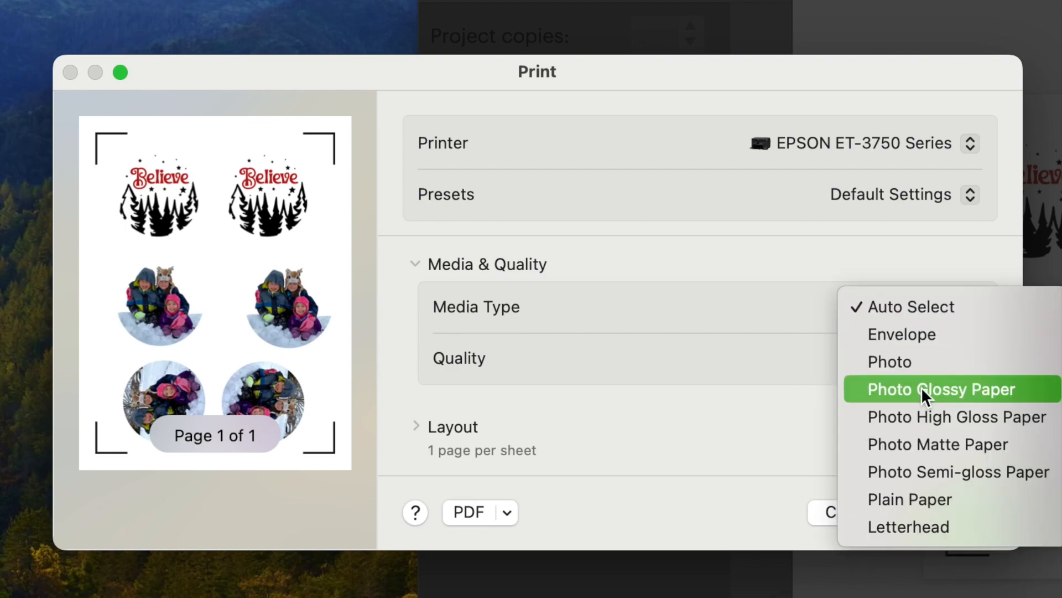